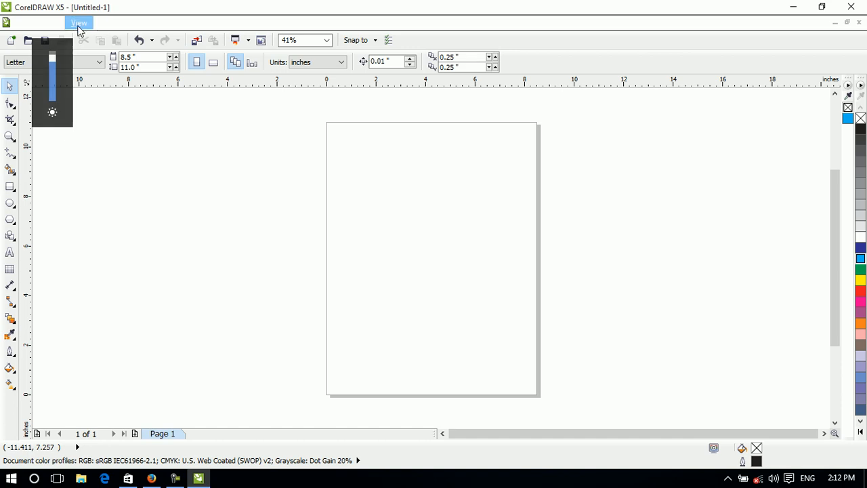
pyautogui.click(25, 25)
pyautogui.click(37, 26)
pyautogui.click(29, 24)
pyautogui.moveTo(86, 24)
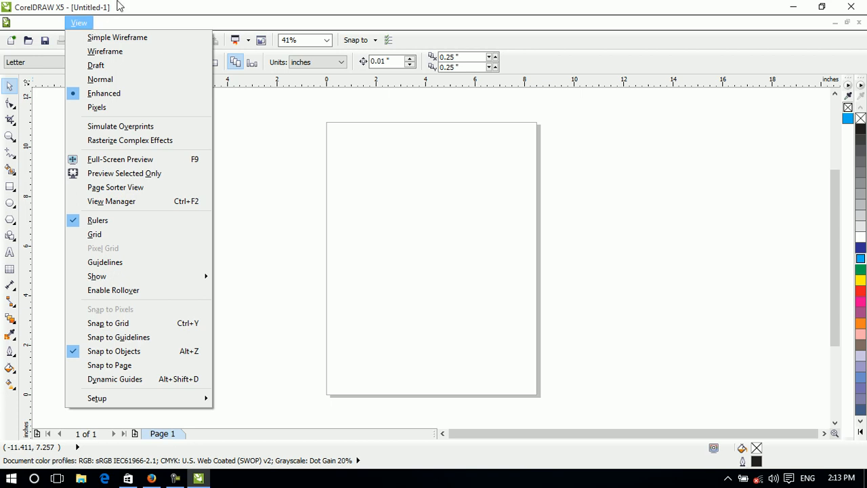
pyautogui.moveTo(122, 23)
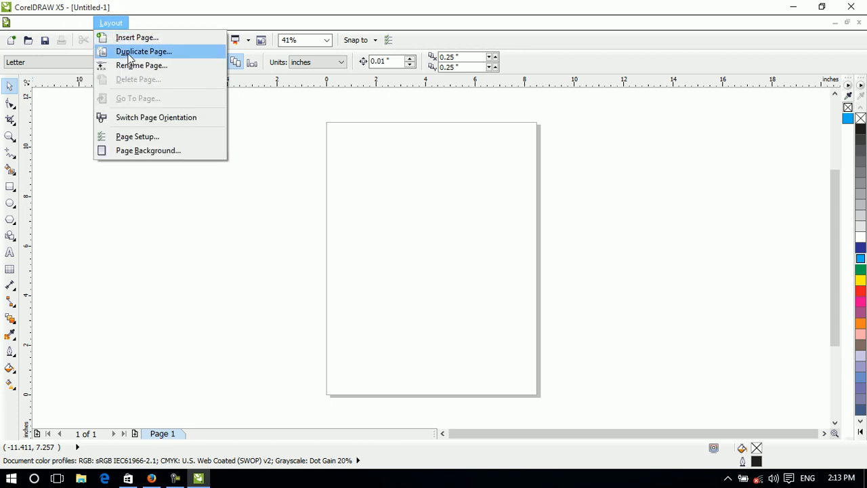
pyautogui.moveTo(148, 23)
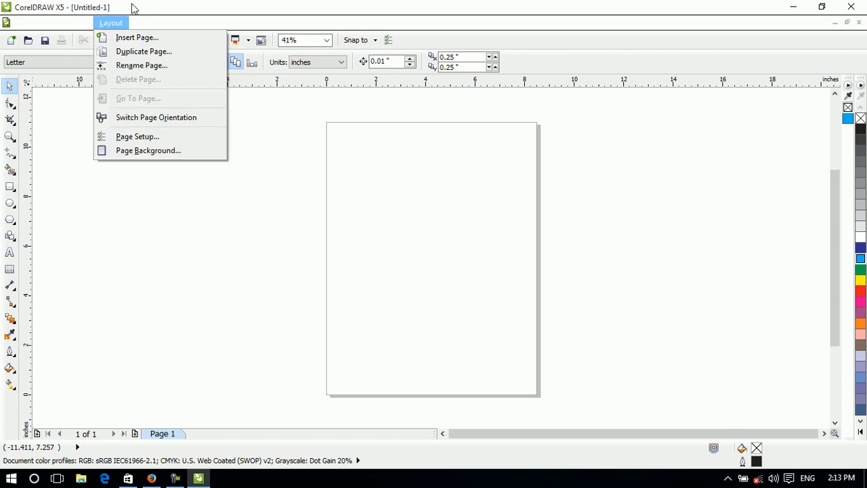
pyautogui.click(357, 6)
pyautogui.moveTo(359, 6); pyautogui.dragTo(445, 5)
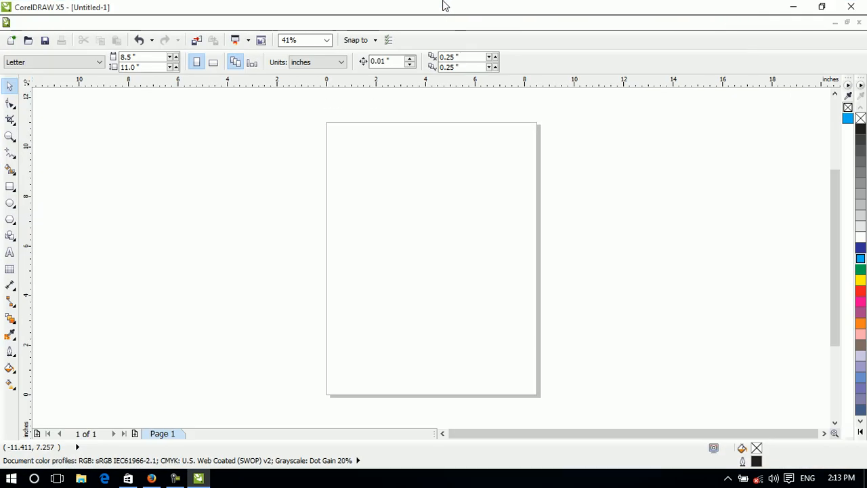
pyautogui.moveTo(423, 5); pyautogui.dragTo(415, 64)
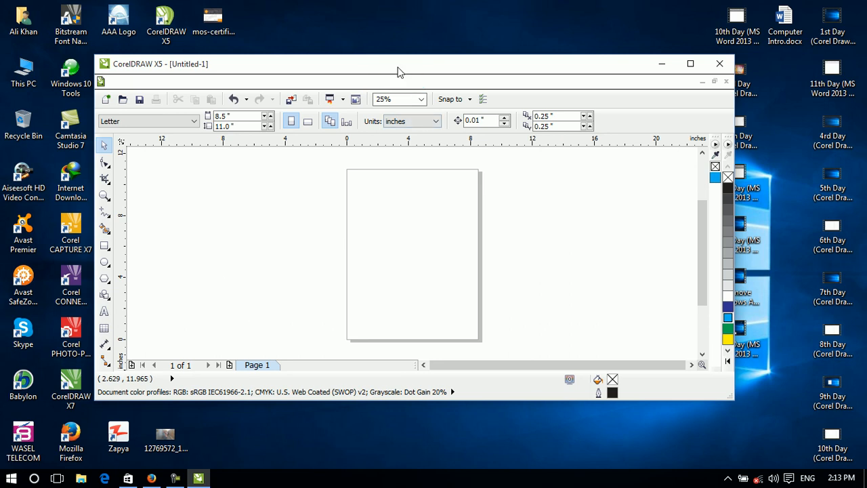
pyautogui.doubleClick(400, 68)
pyautogui.click(93, 24)
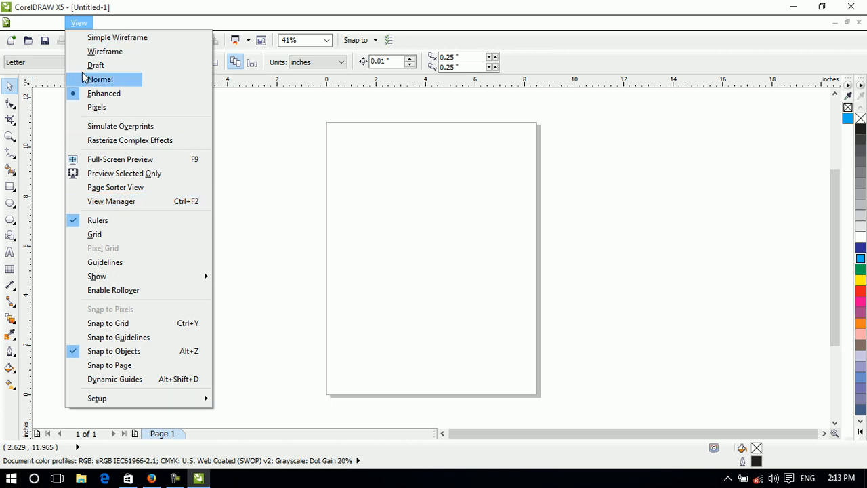
# Draw a circle about 5.85 inches in diameter on the page's upper half and fill it with dark blue.
pyautogui.click(10, 203)
pyautogui.click(46, 201)
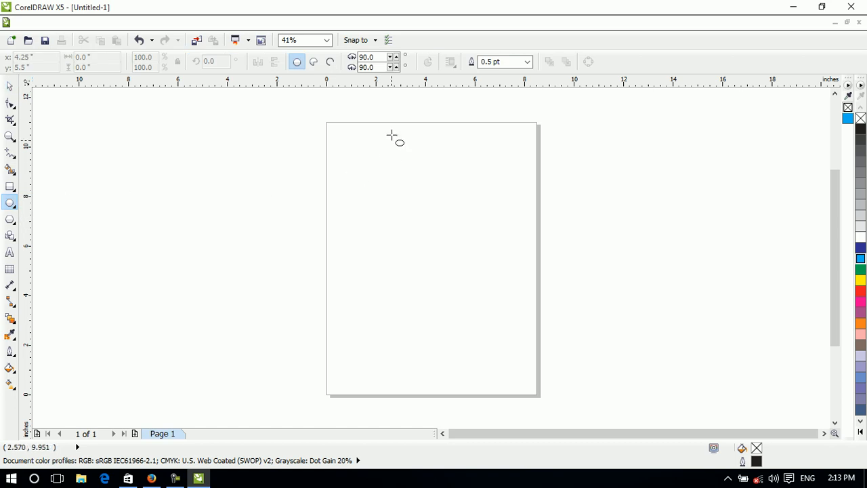
pyautogui.moveTo(393, 180); pyautogui.dragTo(517, 283)
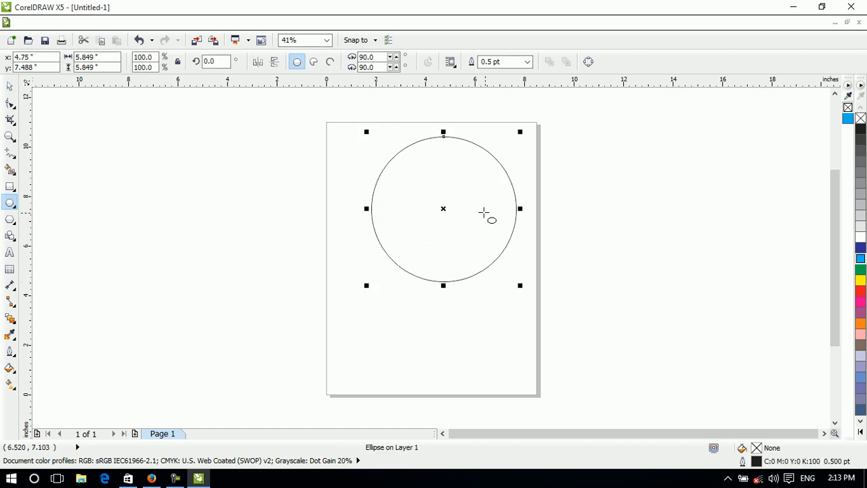
pyautogui.moveTo(441, 207); pyautogui.dragTo(409, 224)
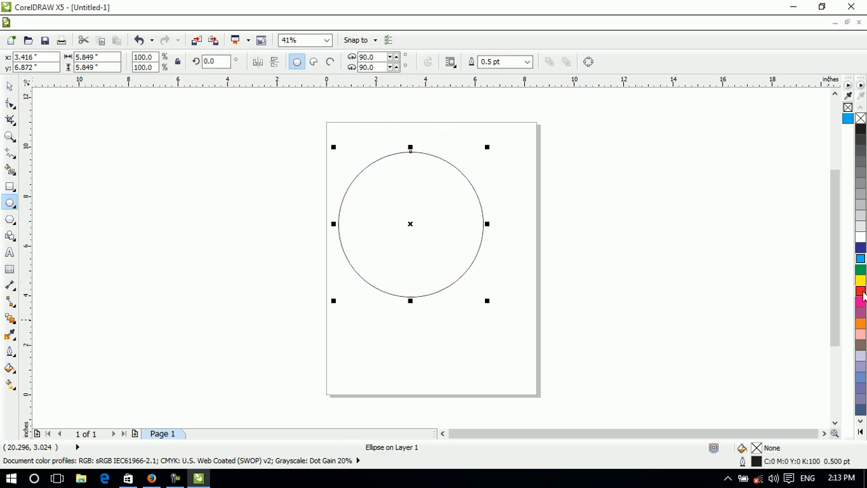
pyautogui.click(861, 250)
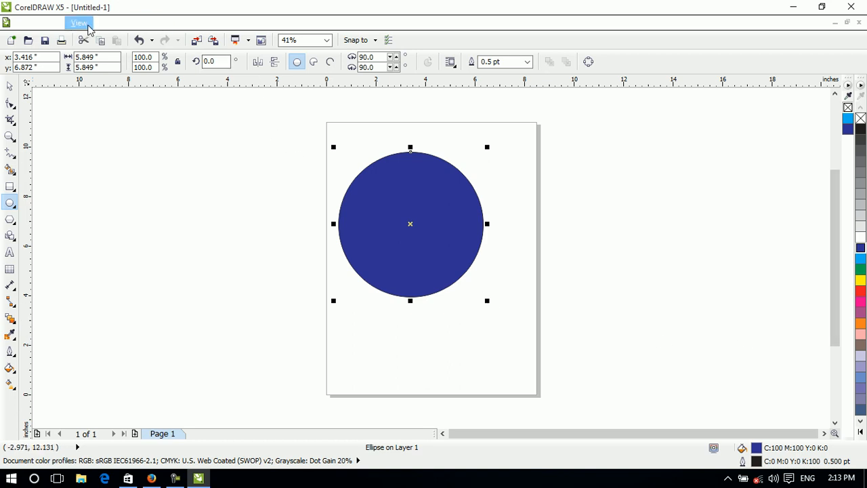
# Display the drawing in Simple Wireframe and in Wireframe view mode to see the circle without its fill.
pyautogui.click(86, 24)
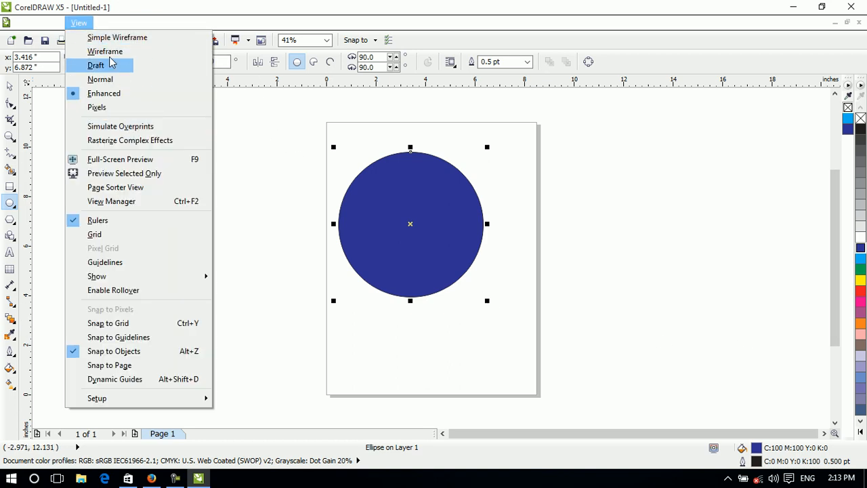
pyautogui.moveTo(113, 24)
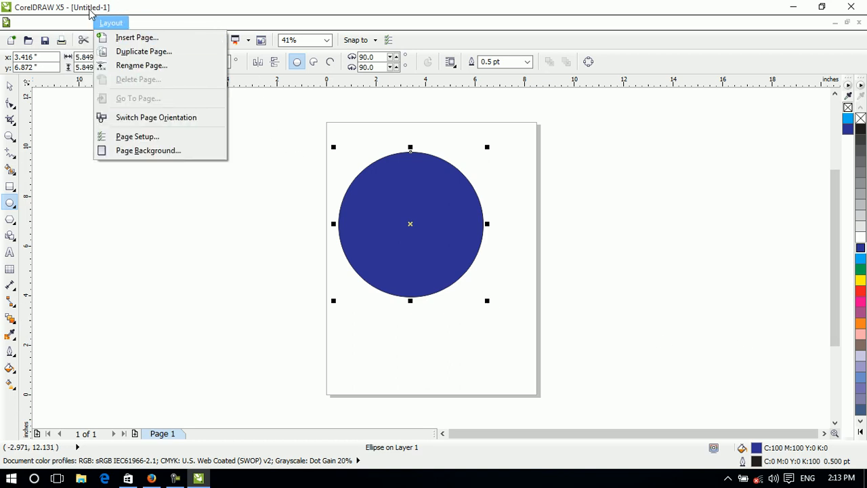
pyautogui.moveTo(79, 23)
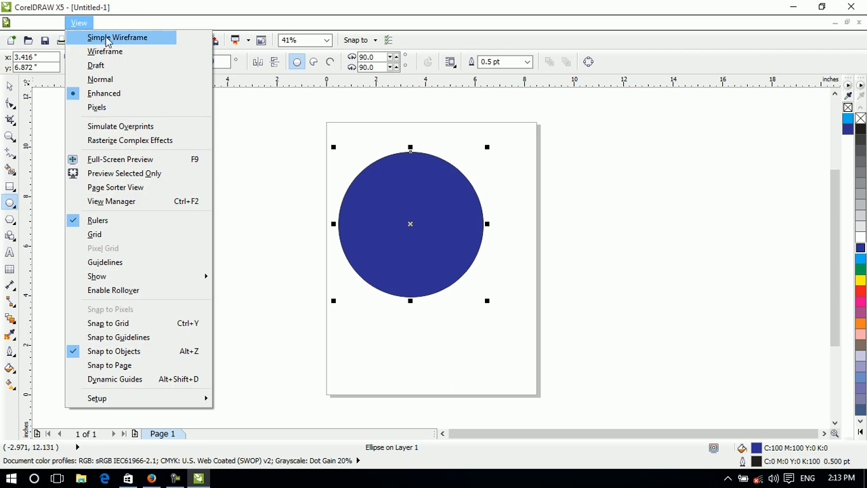
pyautogui.click(102, 39)
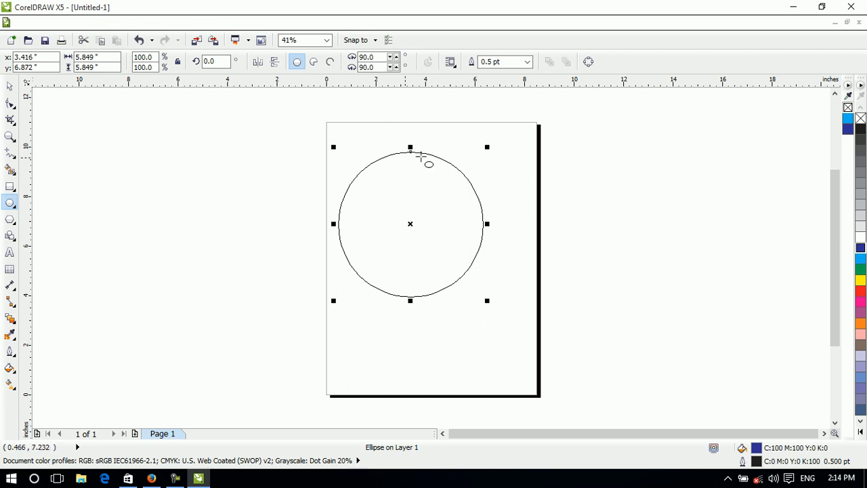
pyautogui.click(81, 26)
pyautogui.click(116, 53)
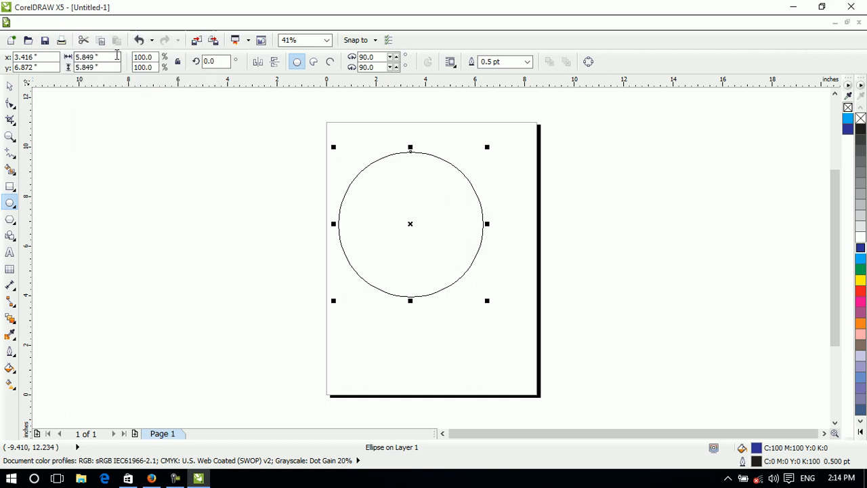
# Display the filled circle in Draft and in Normal view mode to compare the rendering.
pyautogui.click(81, 22)
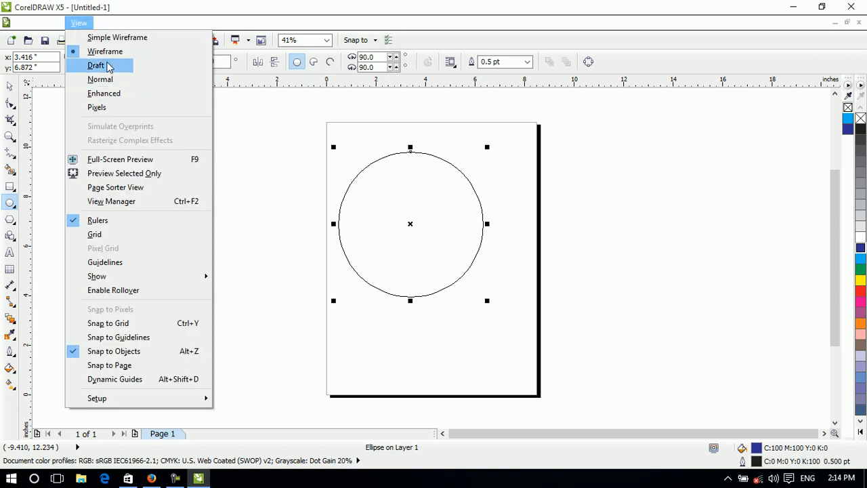
pyautogui.click(107, 65)
pyautogui.click(79, 23)
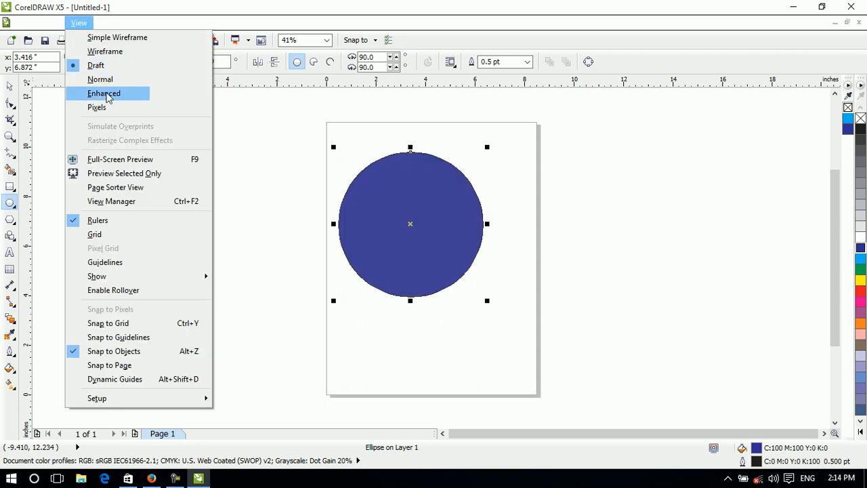
pyautogui.click(101, 80)
# Display the filled circle in Enhanced and in Pixels view mode to compare the rendering.
pyautogui.click(79, 23)
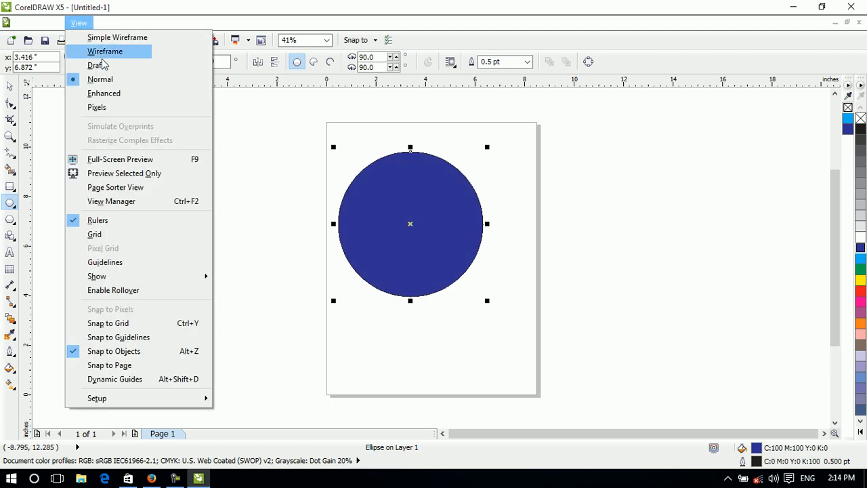
pyautogui.click(119, 93)
pyautogui.click(79, 22)
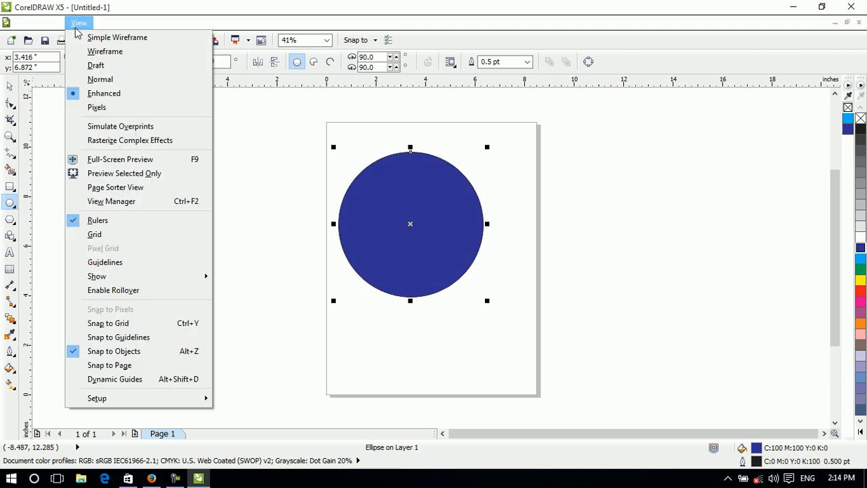
pyautogui.click(97, 108)
# Compare the circle in Simple Wireframe view mode with its appearance in Normal view mode.
pyautogui.click(79, 23)
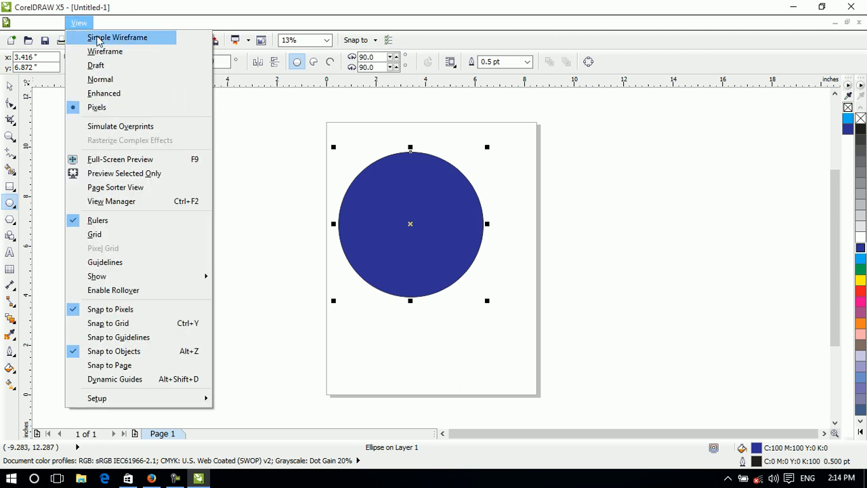
pyautogui.press('Escape')
pyautogui.click(97, 24)
pyautogui.moveTo(89, 25)
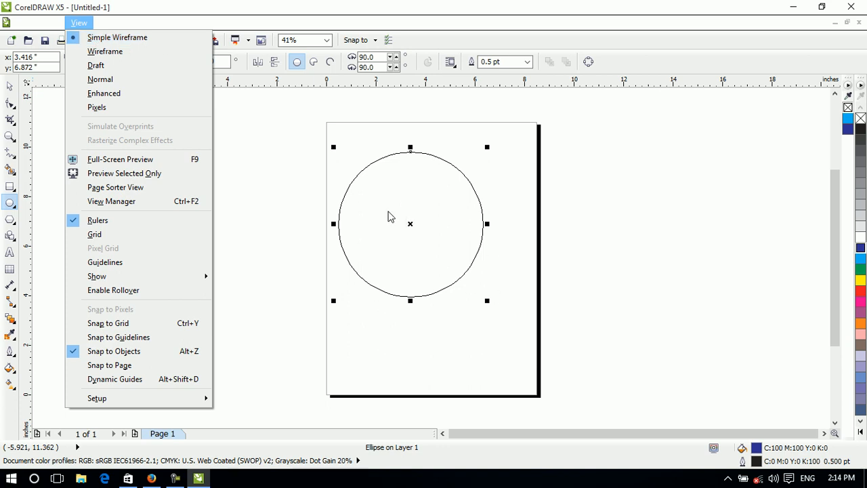
pyautogui.click(108, 79)
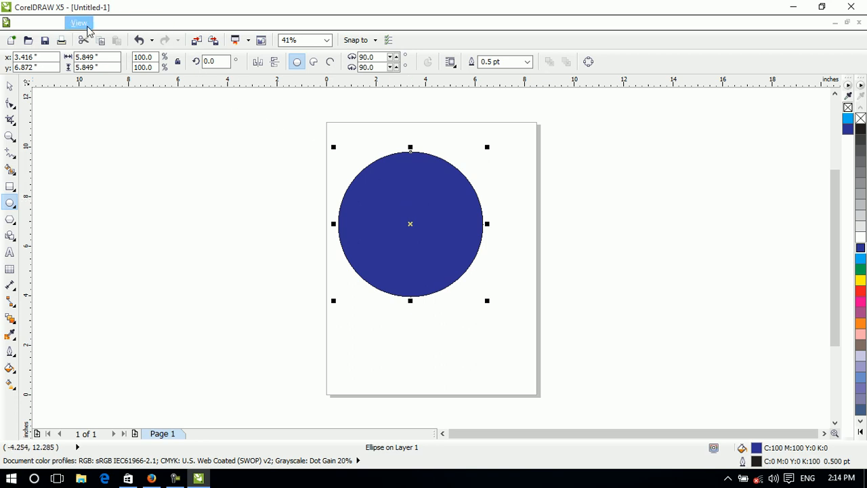
# Display the drawing once more in Simple Wireframe and in Pixels view mode.
pyautogui.click(82, 23)
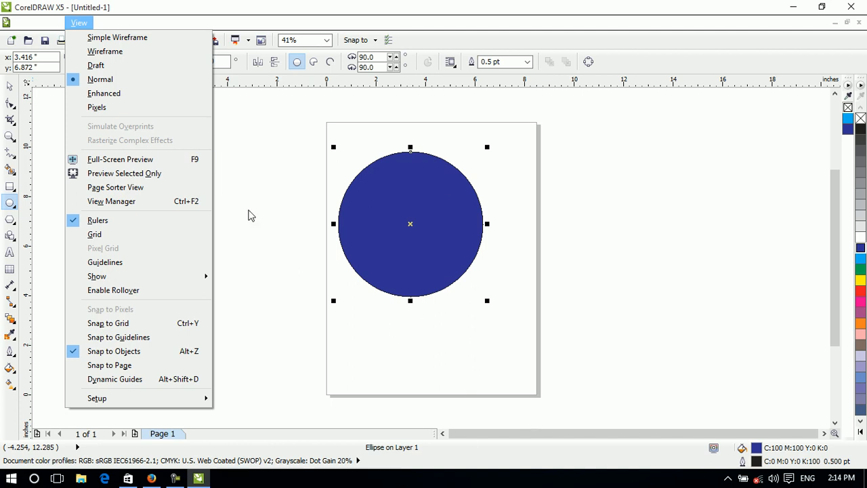
pyautogui.click(134, 40)
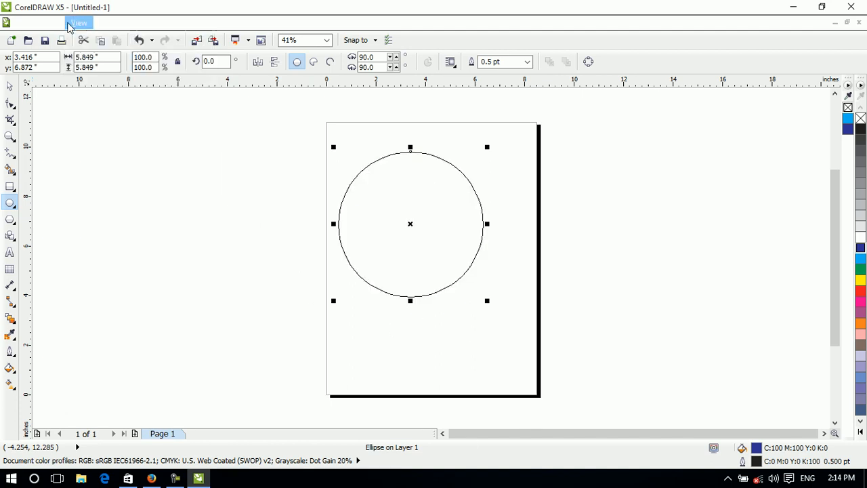
pyautogui.click(76, 22)
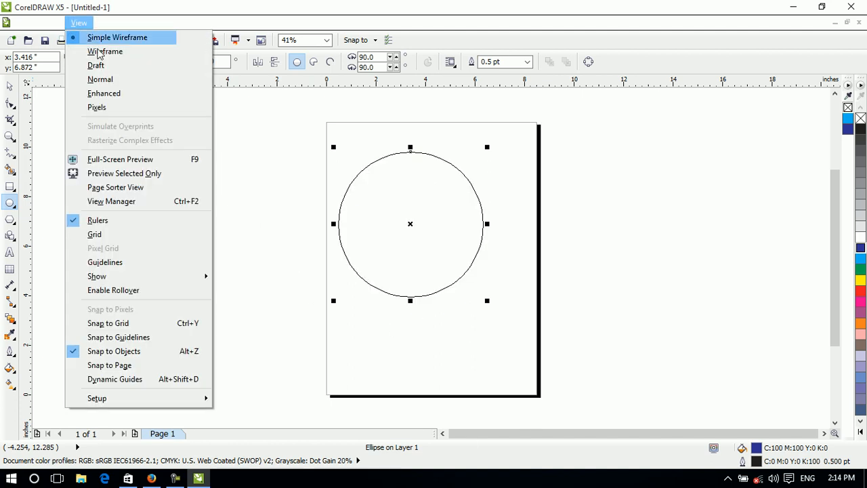
pyautogui.click(122, 108)
# Set the drawing's view mode to Normal.
pyautogui.click(108, 23)
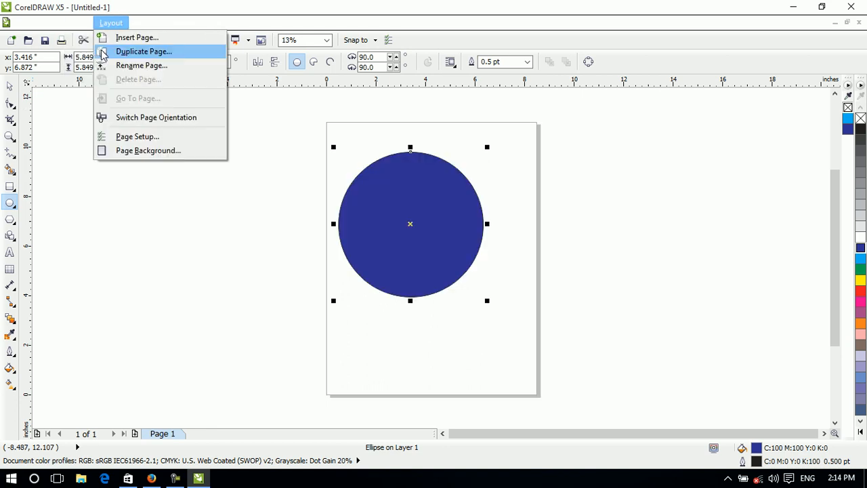
pyautogui.moveTo(79, 23)
pyautogui.click(94, 82)
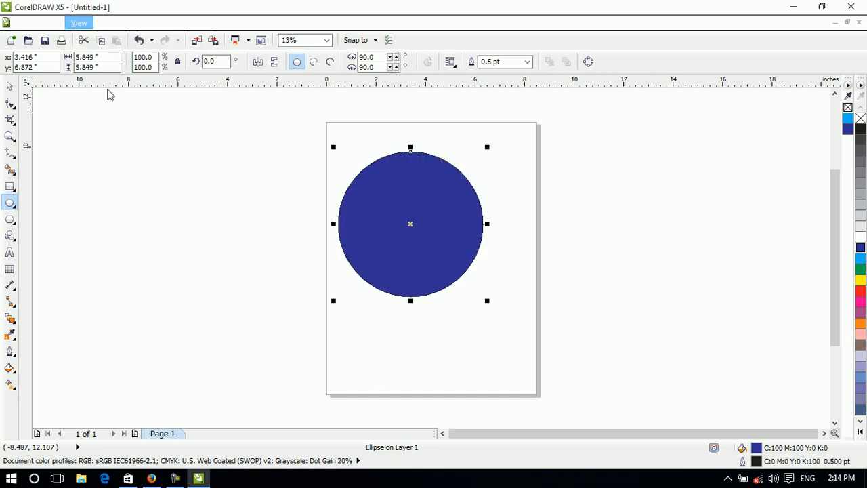
pyautogui.click(51, 23)
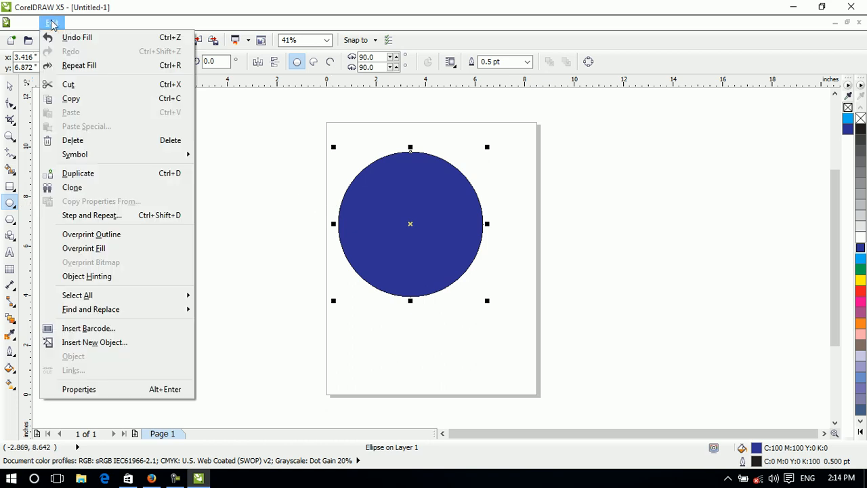
pyautogui.moveTo(78, 23)
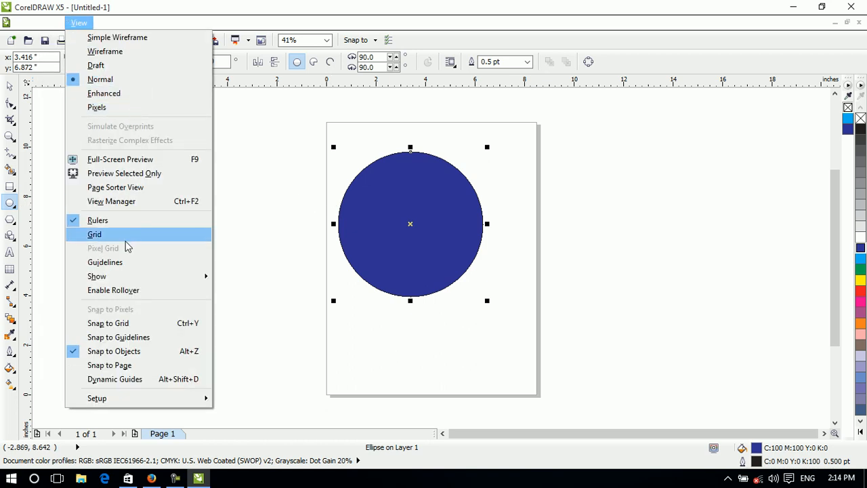
pyautogui.click(432, 216)
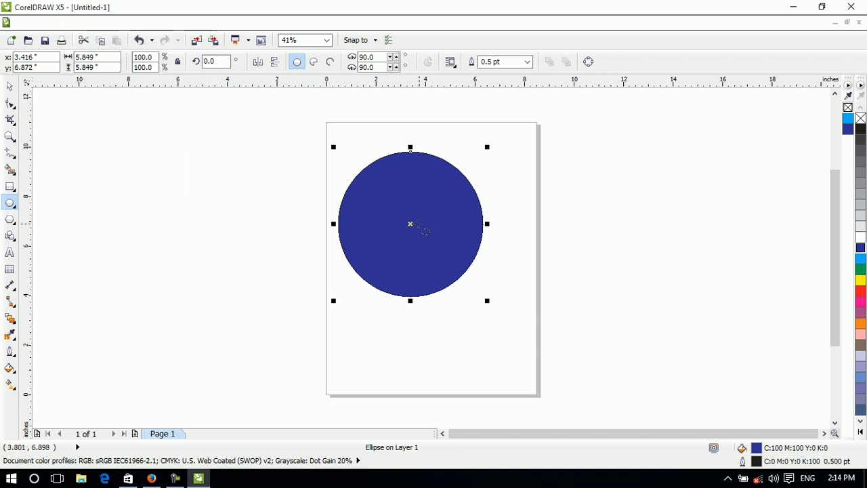
# Move the blue circle to about the middle of the page, near X 4.03 and Y 5.95 inches.
pyautogui.click(9, 85)
pyautogui.moveTo(410, 225); pyautogui.dragTo(408, 156)
pyautogui.click(412, 165)
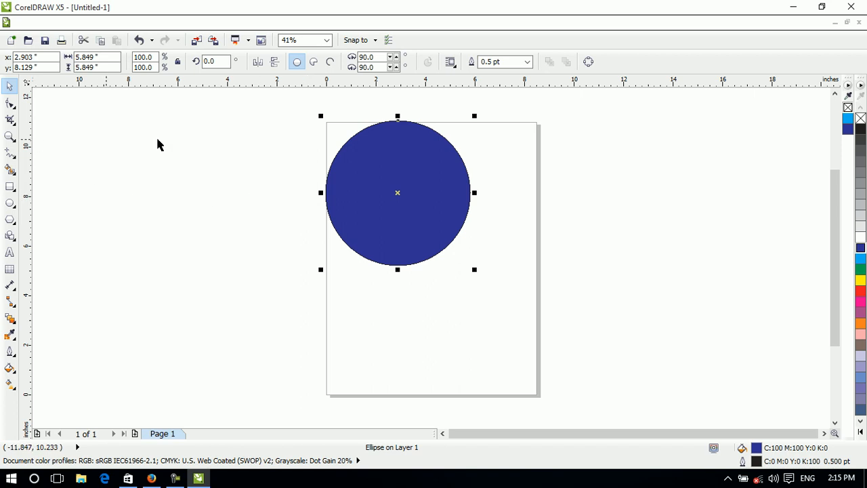
pyautogui.moveTo(400, 193); pyautogui.dragTo(426, 247)
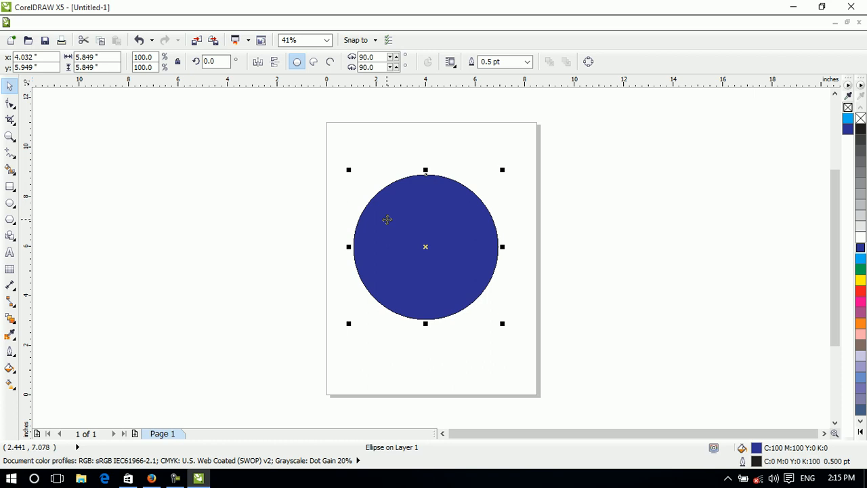
# Show the page in full-screen preview, return to the drawing window and select the circle.
pyautogui.click(80, 23)
pyautogui.click(76, 158)
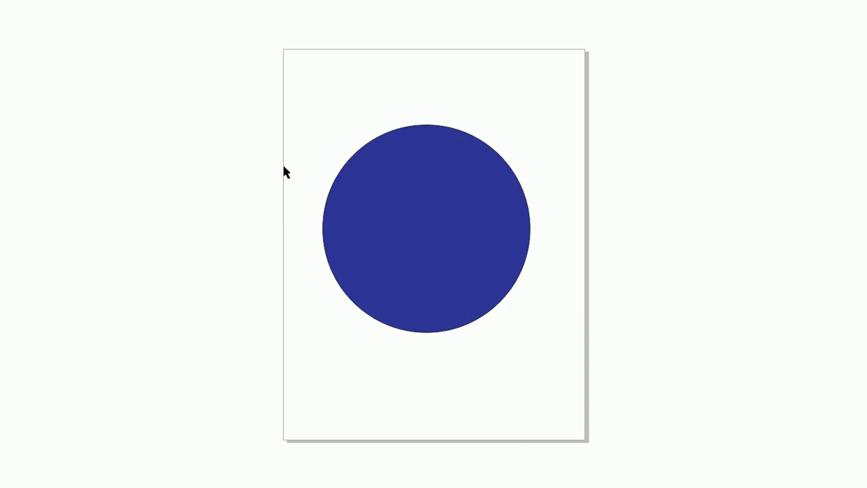
pyautogui.click(608, 122)
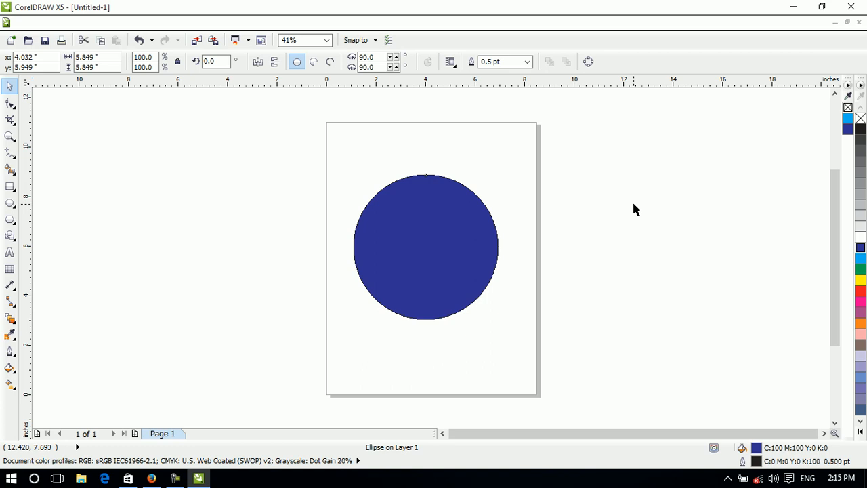
pyautogui.click(360, 183)
pyautogui.click(374, 238)
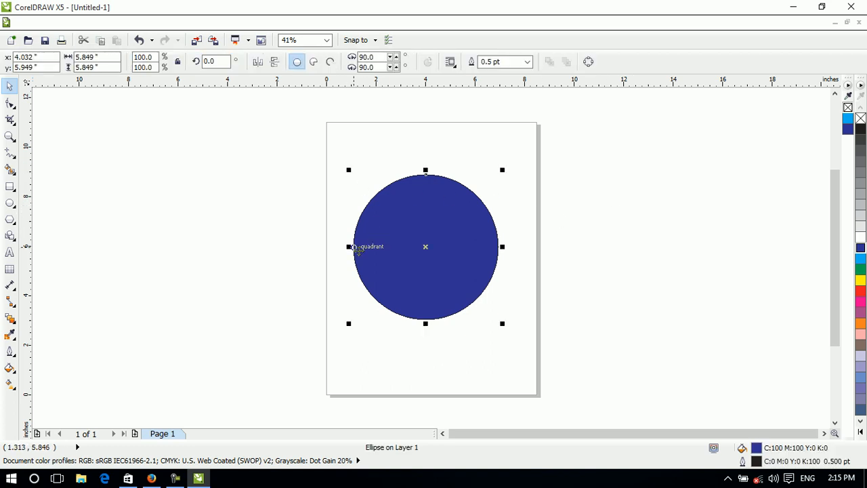
# Preview the page in full screen once more and return to the drawing window.
pyautogui.click(79, 22)
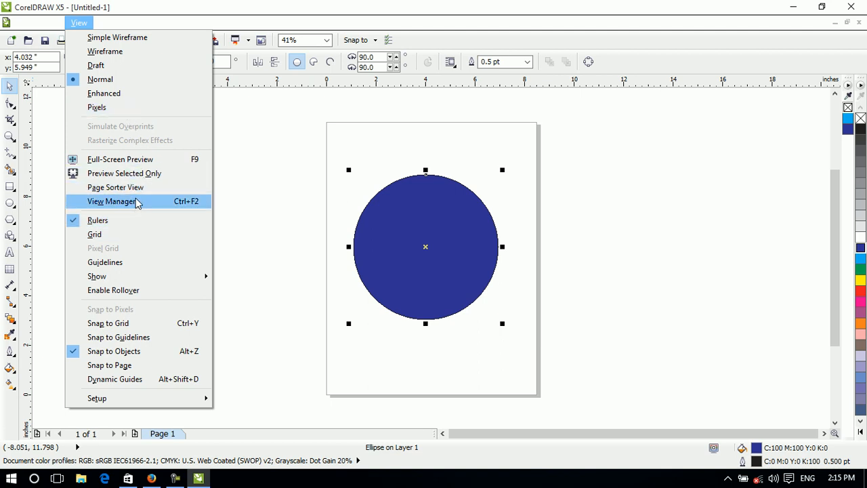
pyautogui.click(123, 161)
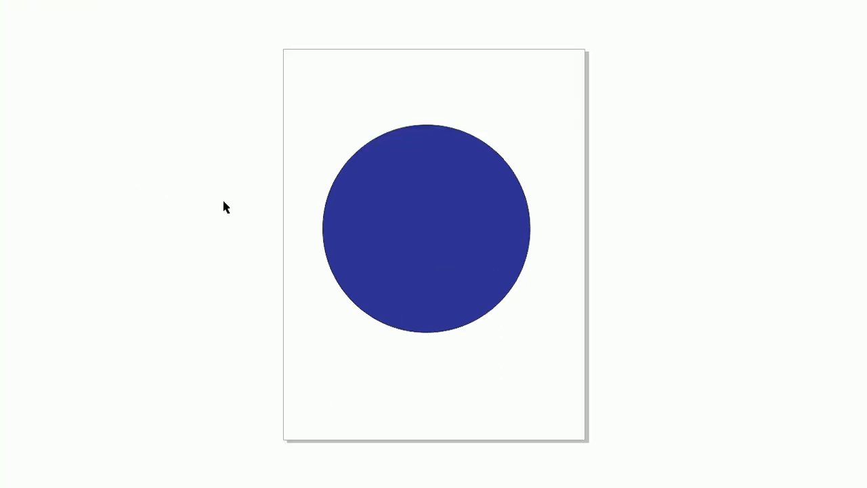
pyautogui.click(419, 211)
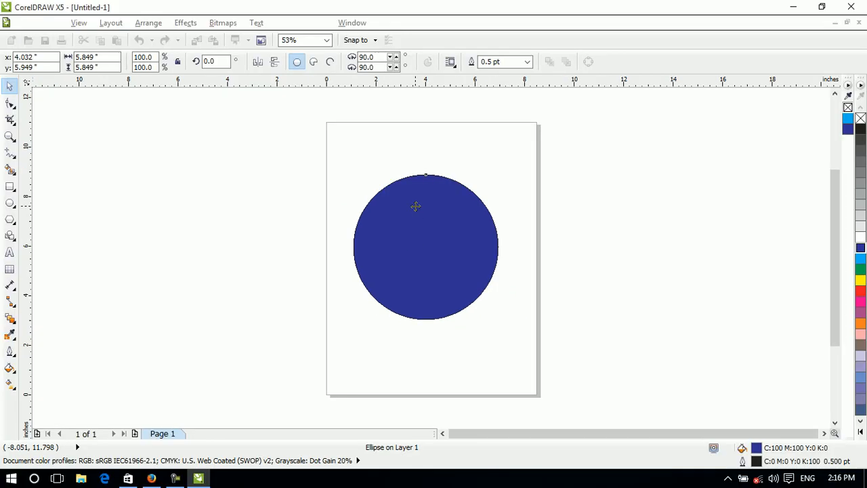
# Move the blue circle up to the page's upper edge, near X 3.57 and Y 8.03 inches.
pyautogui.click(80, 24)
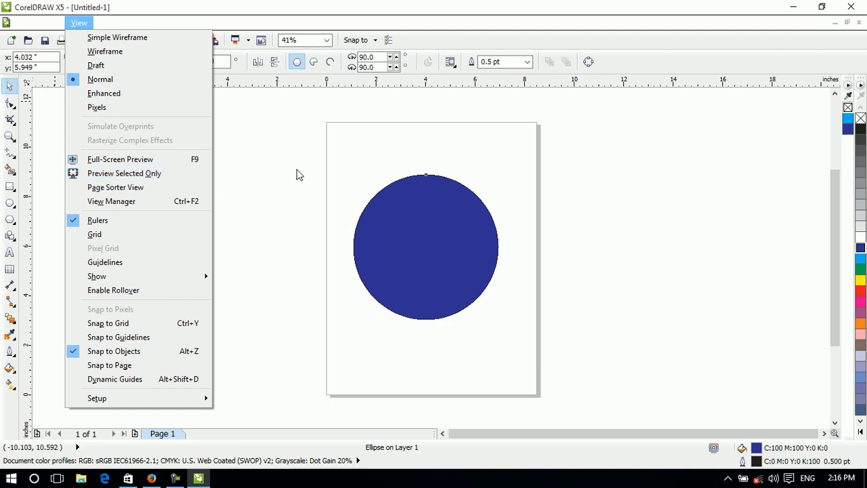
pyautogui.click(427, 213)
pyautogui.moveTo(427, 214); pyautogui.dragTo(417, 162)
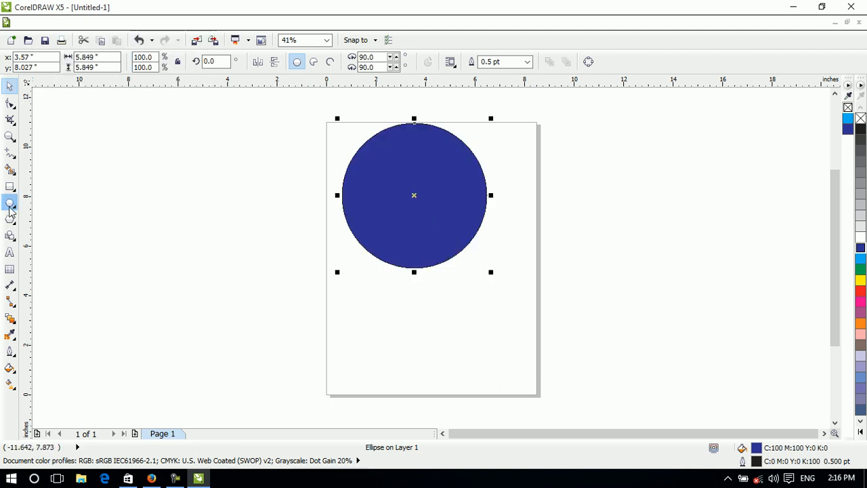
# Draw a rectangle about 8.39 by 3.39 inches below the circle, centred near X 4.96 and Y 3.33, and fill it light blue.
pyautogui.click(10, 186)
pyautogui.moveTo(315, 278); pyautogui.dragTo(523, 360)
pyautogui.moveTo(419, 319); pyautogui.dragTo(447, 311)
pyautogui.click(861, 258)
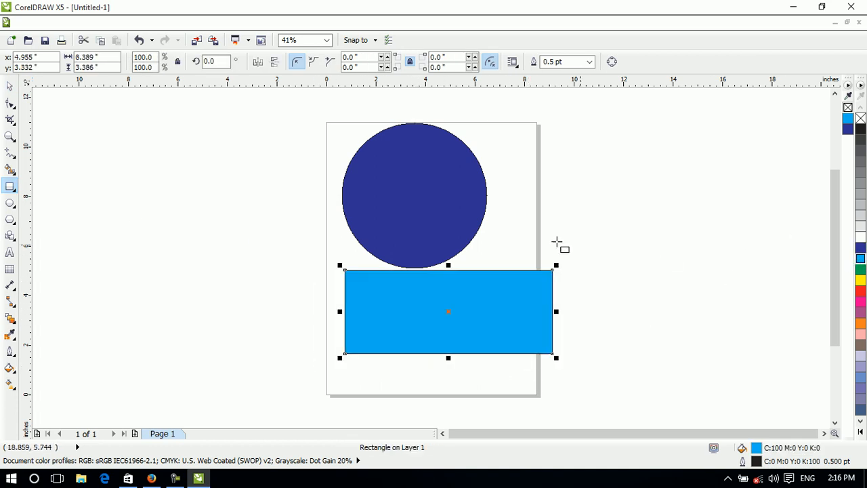
# Overlap the shapes by moving the circle to about X 4.47, Y 6.49 and the rectangle to about X 4.24, Y 3.74 inches.
pyautogui.click(414, 195)
pyautogui.moveTo(414, 196); pyautogui.dragTo(436, 233)
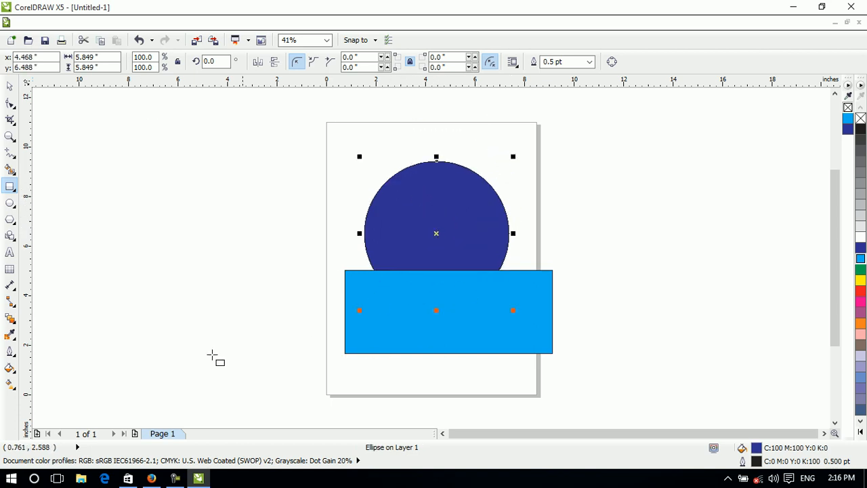
pyautogui.click(10, 85)
pyautogui.click(474, 325)
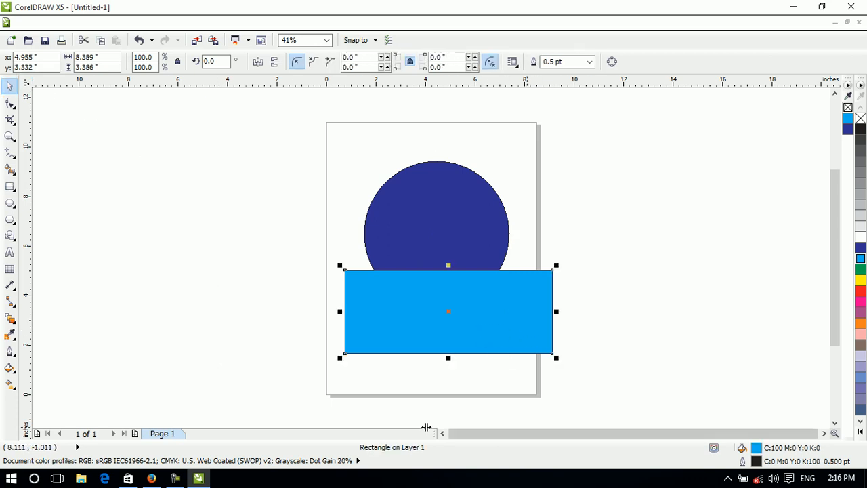
pyautogui.moveTo(447, 312); pyautogui.dragTo(430, 301)
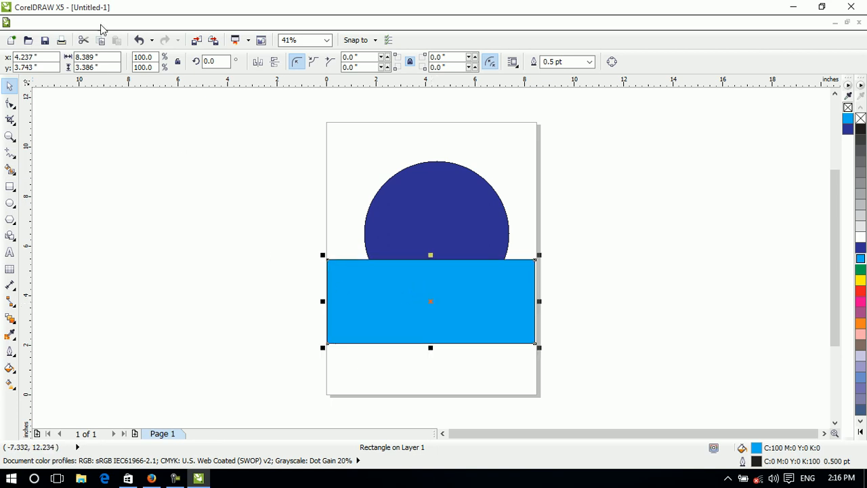
# Preview only the selected rectangle in full screen and return to the drawing with nothing selected.
pyautogui.click(58, 24)
pyautogui.moveTo(76, 25)
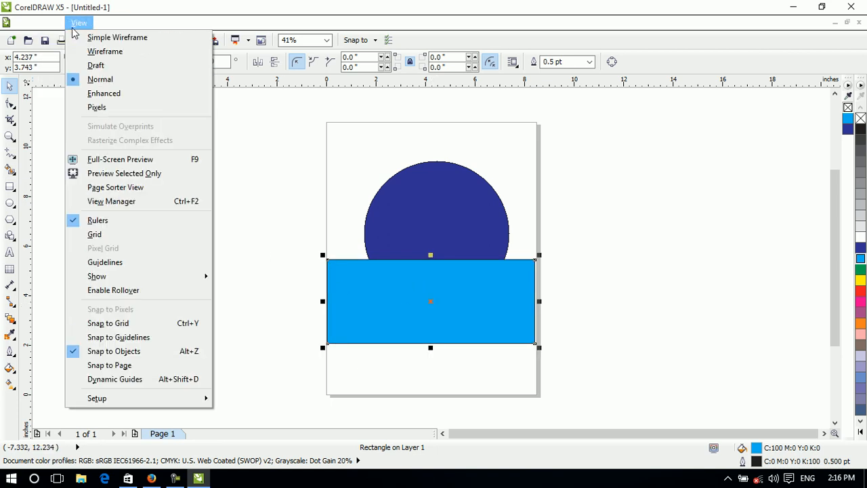
pyautogui.click(169, 175)
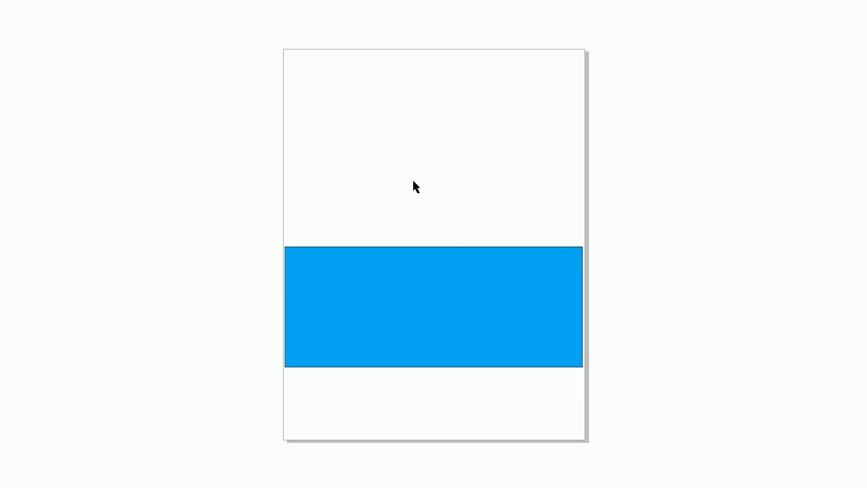
pyautogui.press('Escape')
pyautogui.press('Escape')
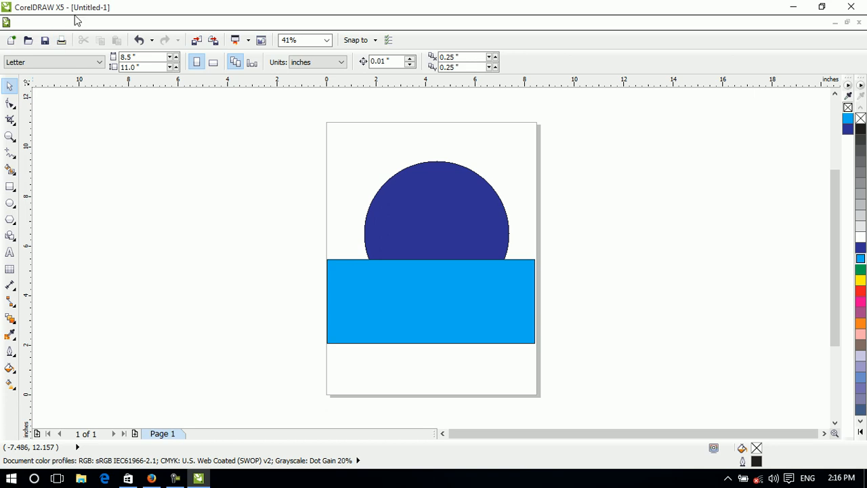
pyautogui.click(406, 179)
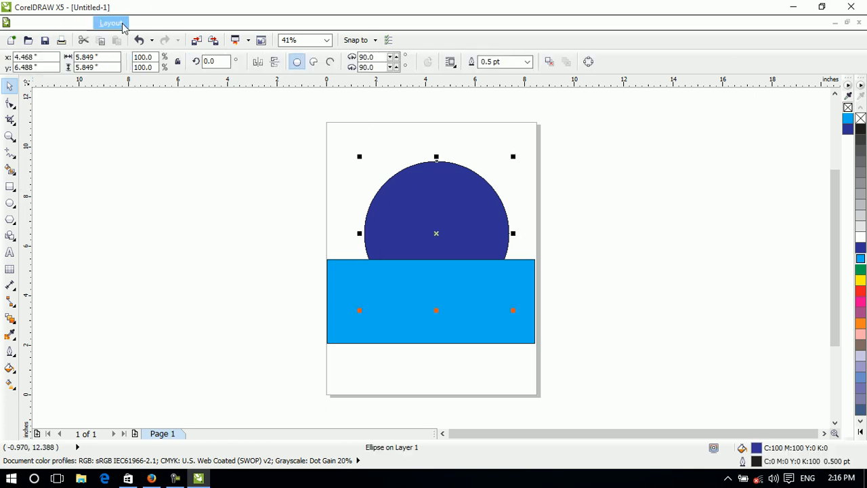
pyautogui.click(86, 23)
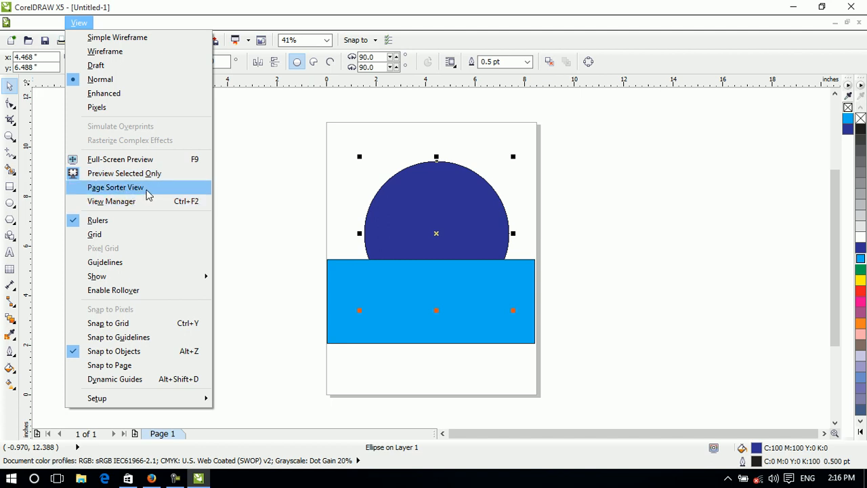
pyautogui.click(339, 123)
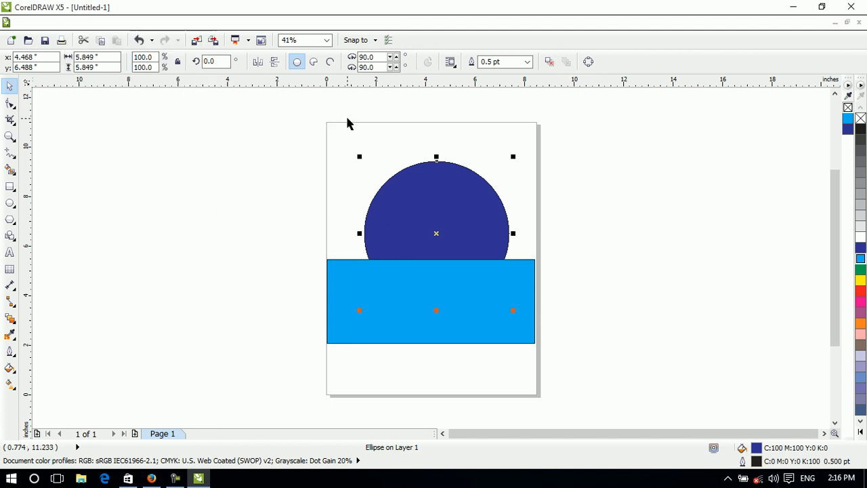
pyautogui.click(562, 222)
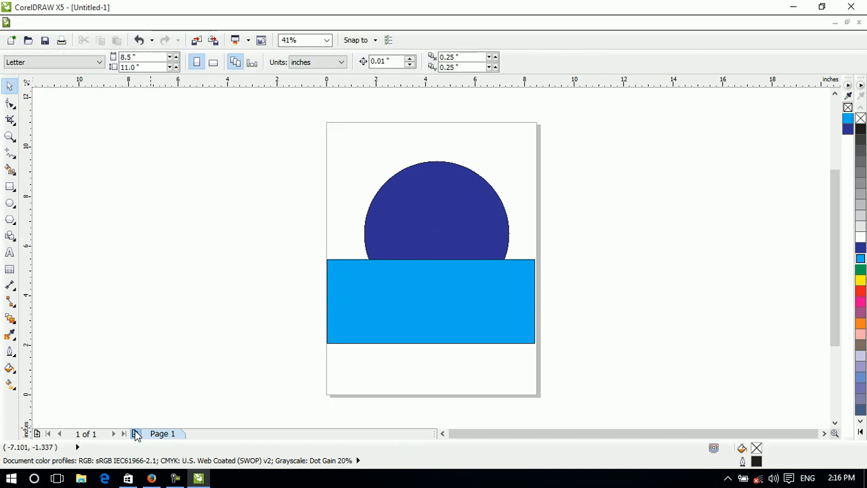
# Add a second page and draw a yellow-filled pentagon about 5.90 by 5.36 inches near its middle.
pyautogui.click(135, 433)
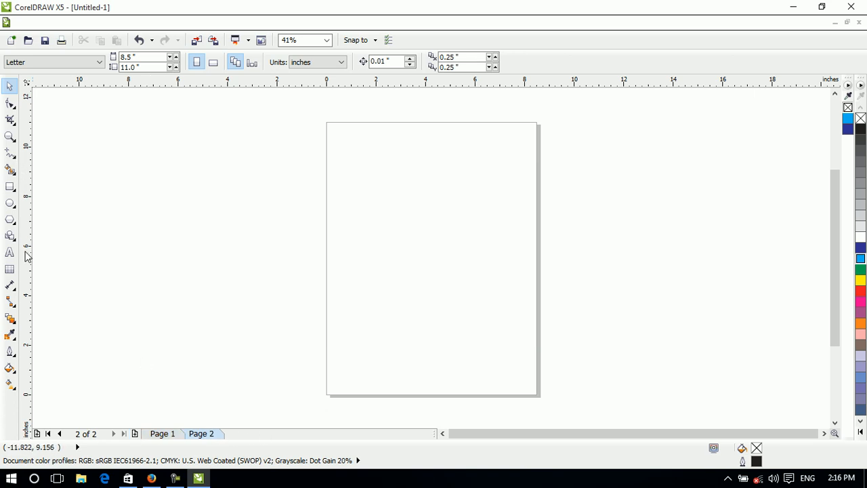
pyautogui.click(10, 219)
pyautogui.moveTo(342, 181)
pyautogui.mouseDown()
pyautogui.moveTo(490, 334)
pyautogui.moveTo(495, 325)
pyautogui.mouseUp()
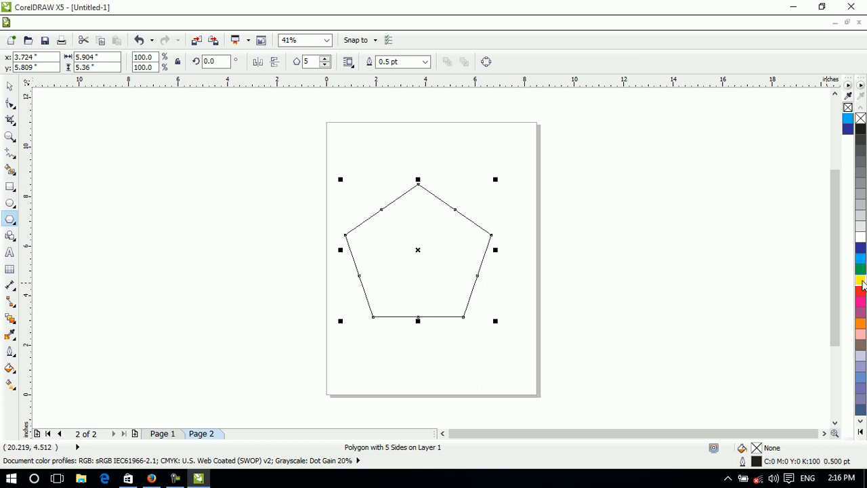
pyautogui.click(860, 281)
# Add a third page and draw a green-filled upright ellipse about 5.03 by 7.95 inches on it.
pyautogui.click(135, 433)
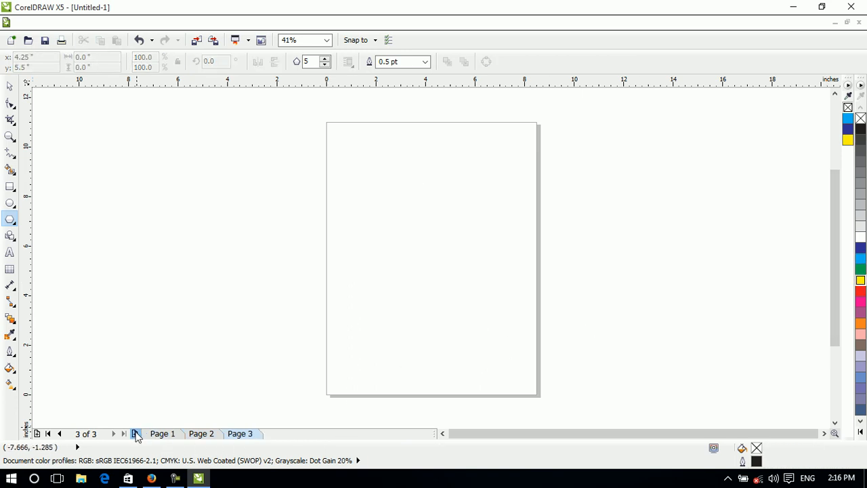
pyautogui.click(11, 203)
pyautogui.moveTo(369, 173); pyautogui.dragTo(492, 370)
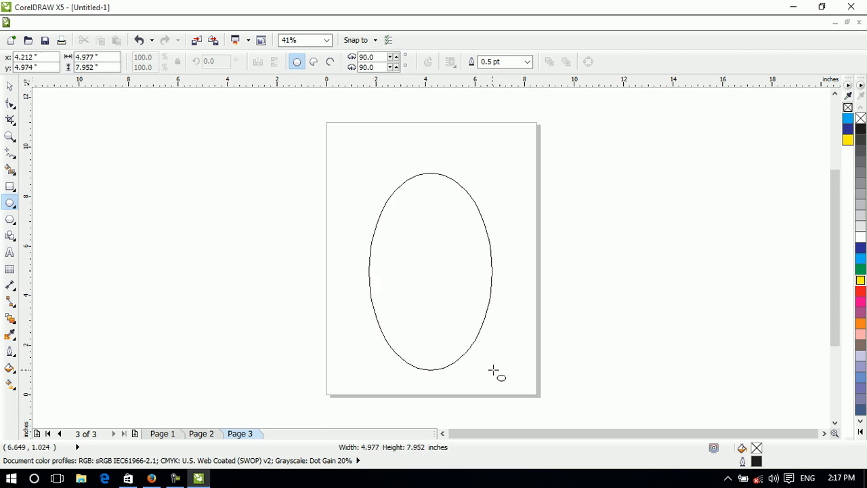
pyautogui.click(860, 259)
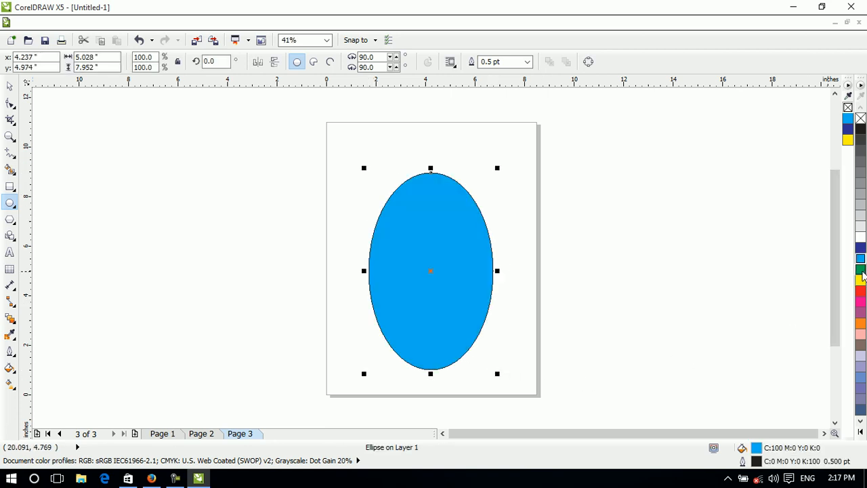
pyautogui.click(860, 270)
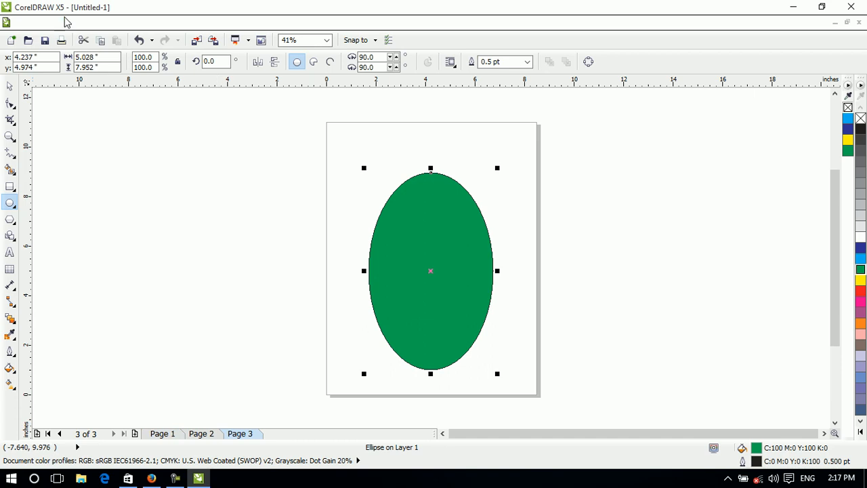
# Show all pages in Page Sorter View and look at the page options available for Page 2.
pyautogui.click(51, 22)
pyautogui.moveTo(79, 22)
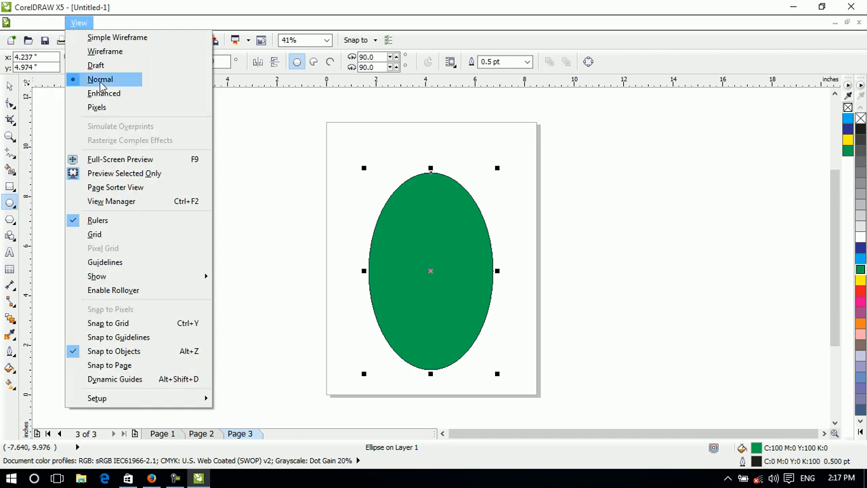
pyautogui.click(137, 188)
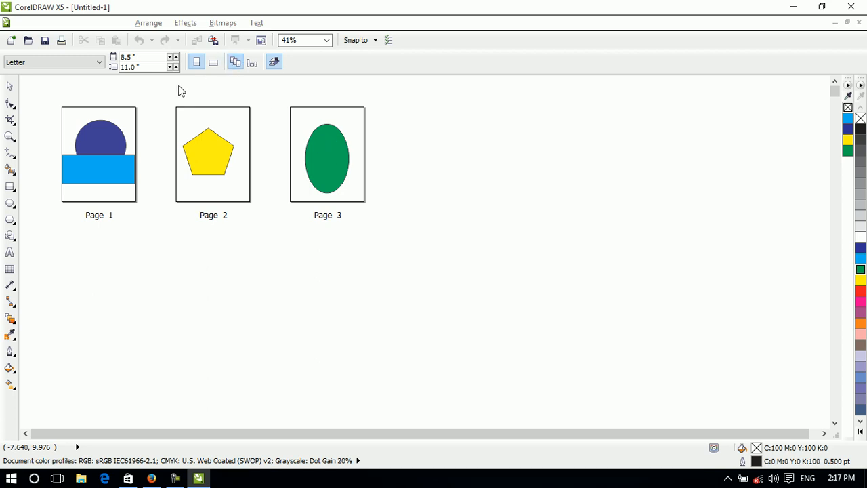
pyautogui.click(179, 166)
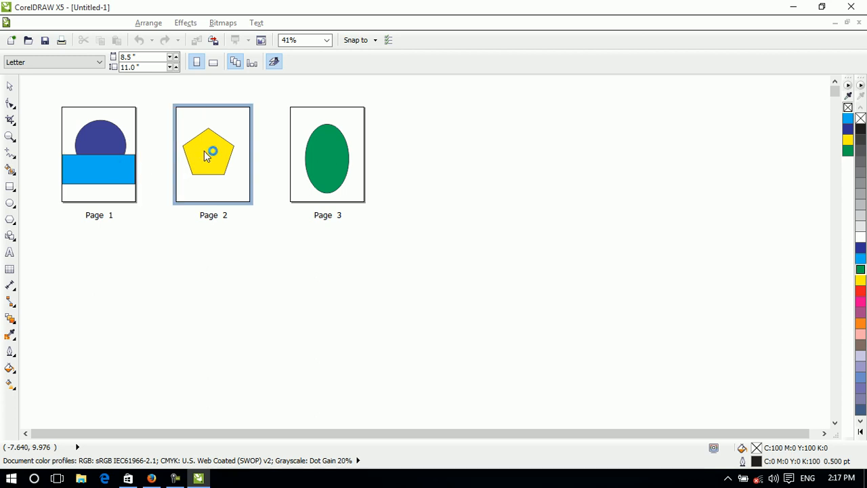
pyautogui.rightClick(204, 150)
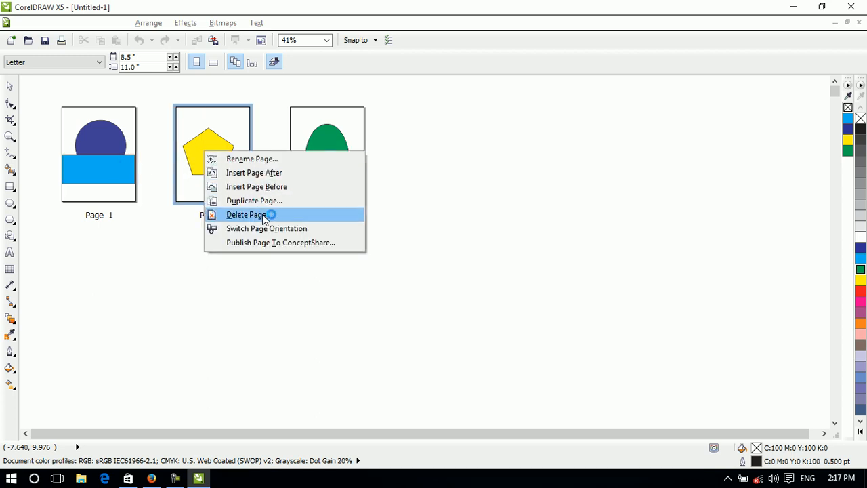
pyautogui.click(232, 122)
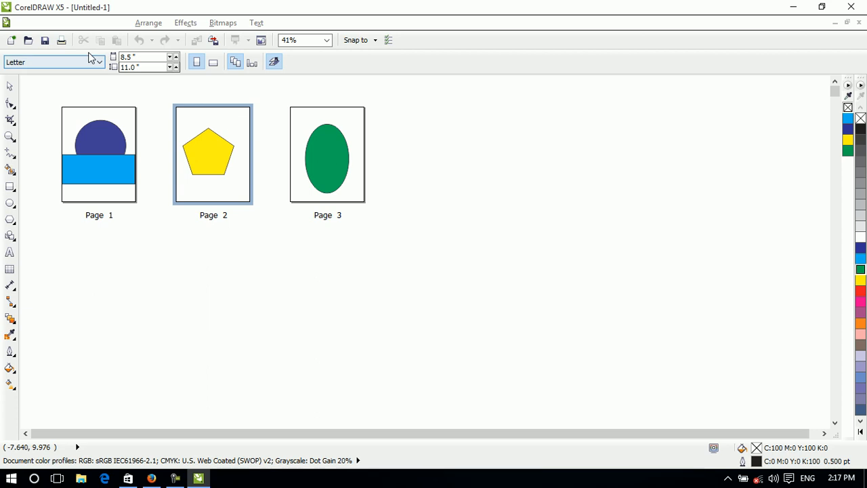
pyautogui.click(121, 152)
pyautogui.click(211, 154)
# Turn off Page Sorter View to return to the drawing window.
pyautogui.click(84, 22)
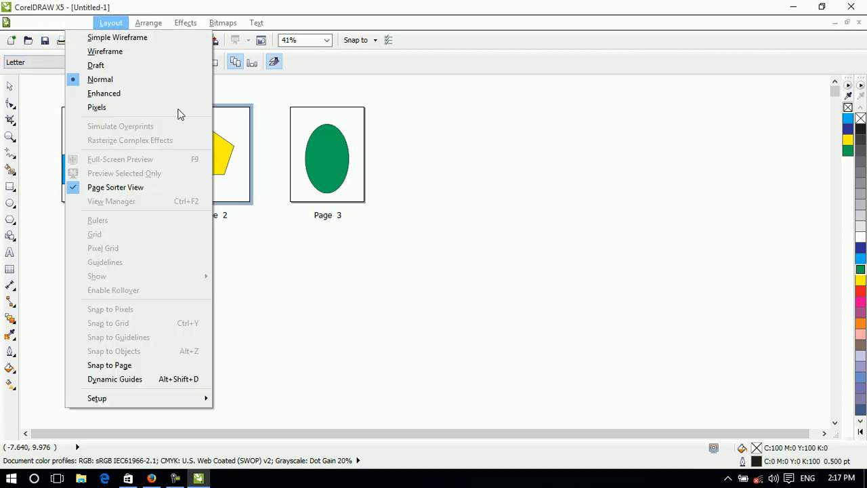
pyautogui.moveTo(109, 23)
pyautogui.moveTo(81, 22)
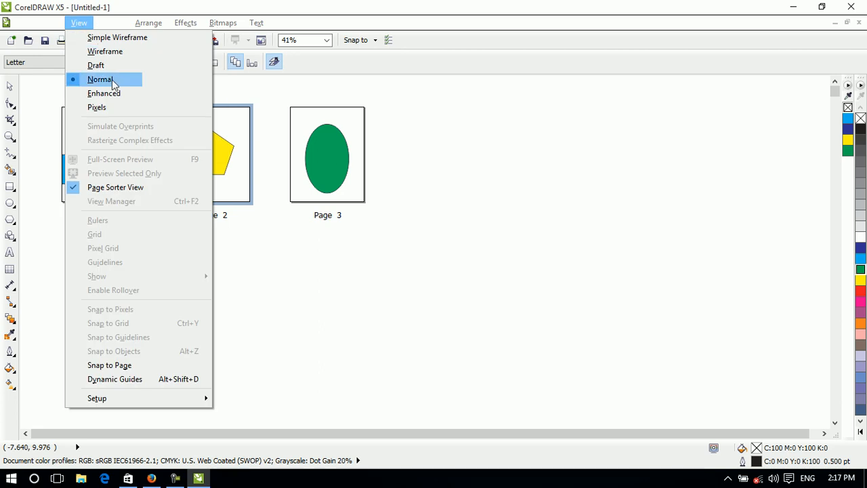
pyautogui.click(132, 183)
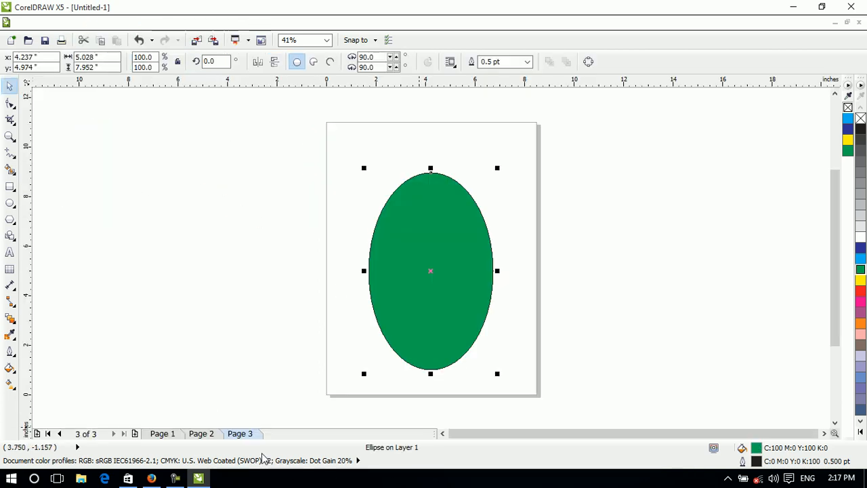
# Go to Page 2 and look through the available page layout commands.
pyautogui.click(193, 434)
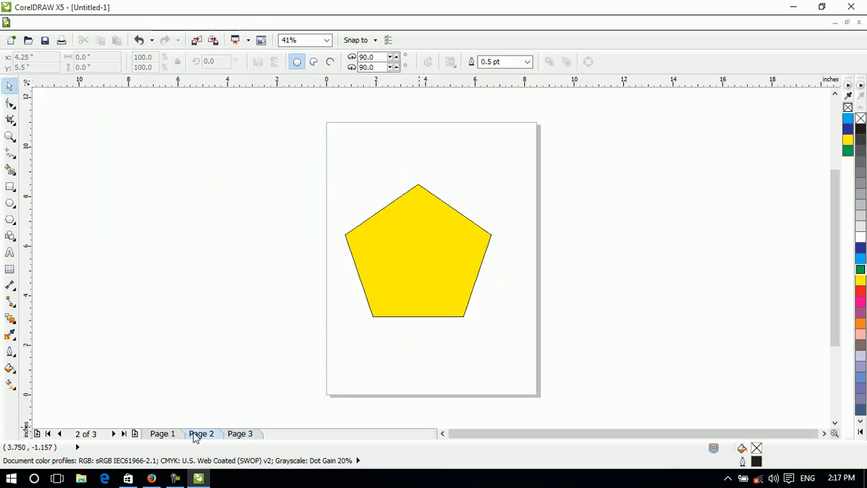
pyautogui.rightClick(199, 435)
pyautogui.press('Escape')
pyautogui.click(111, 23)
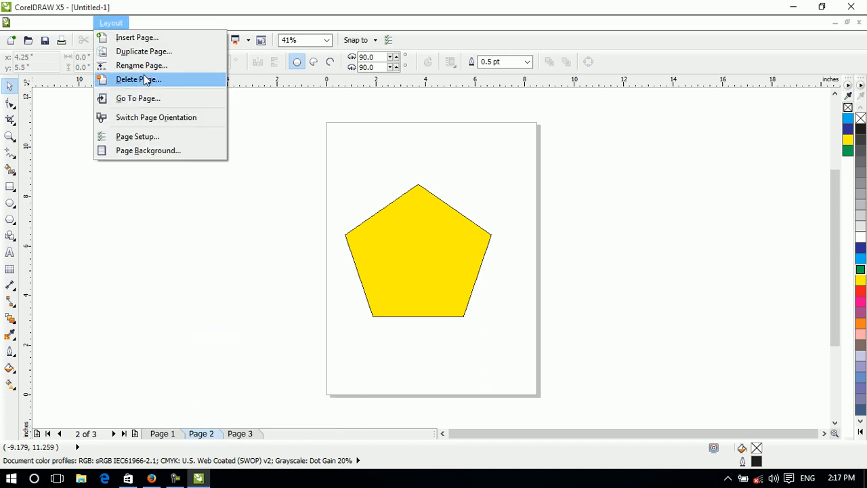
pyautogui.click(388, 267)
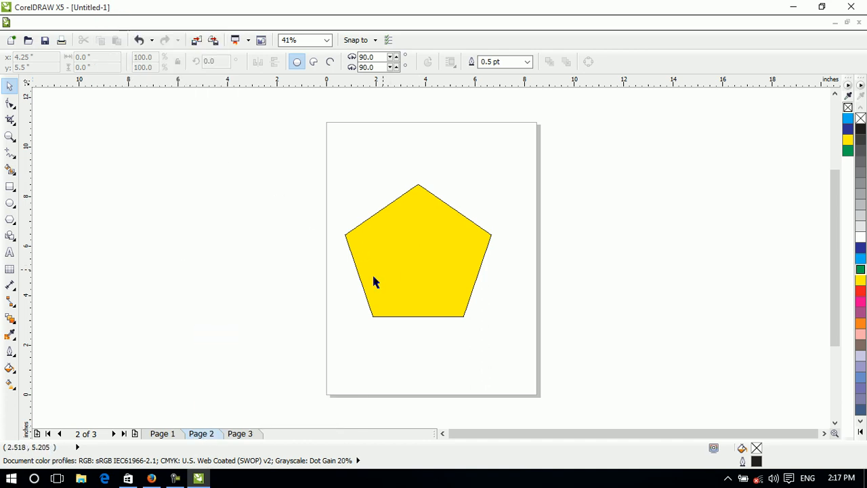
# Go to Page 1 and view it among all the pages in Page Sorter View before returning to the drawing window.
pyautogui.click(157, 434)
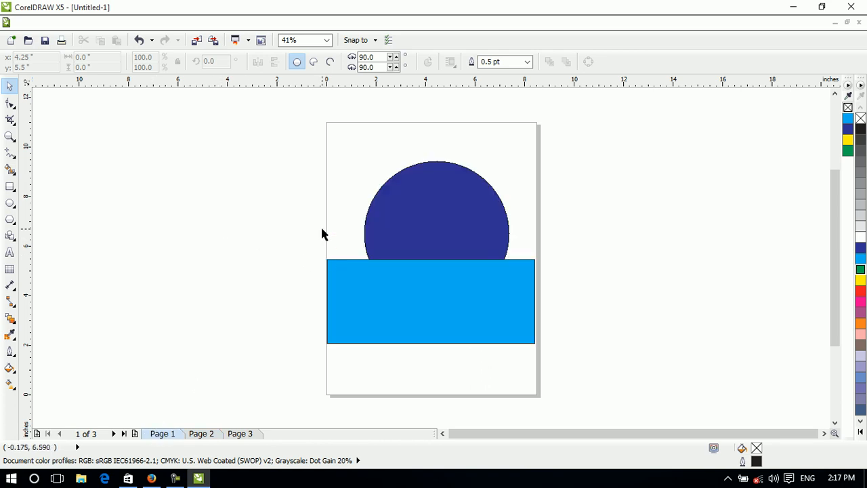
pyautogui.click(84, 25)
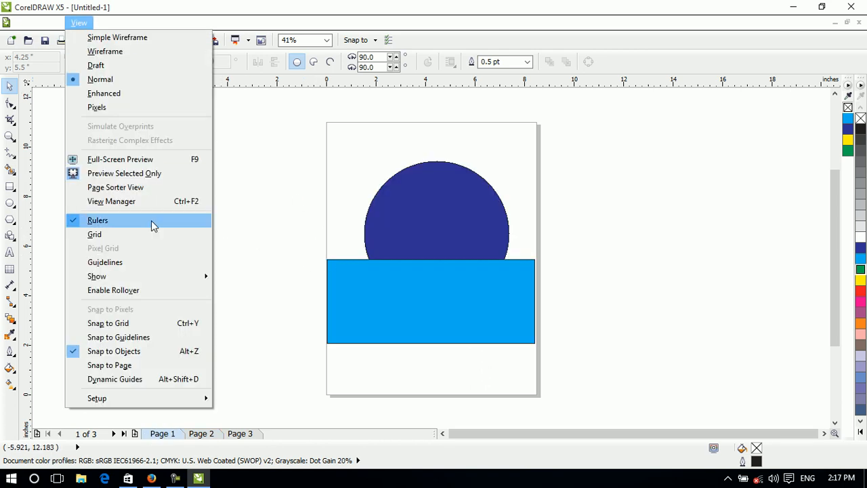
pyautogui.click(152, 188)
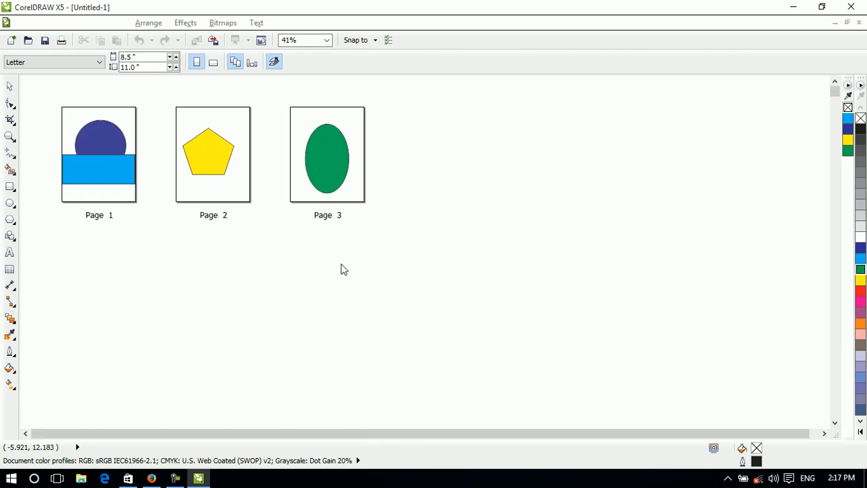
pyautogui.click(113, 151)
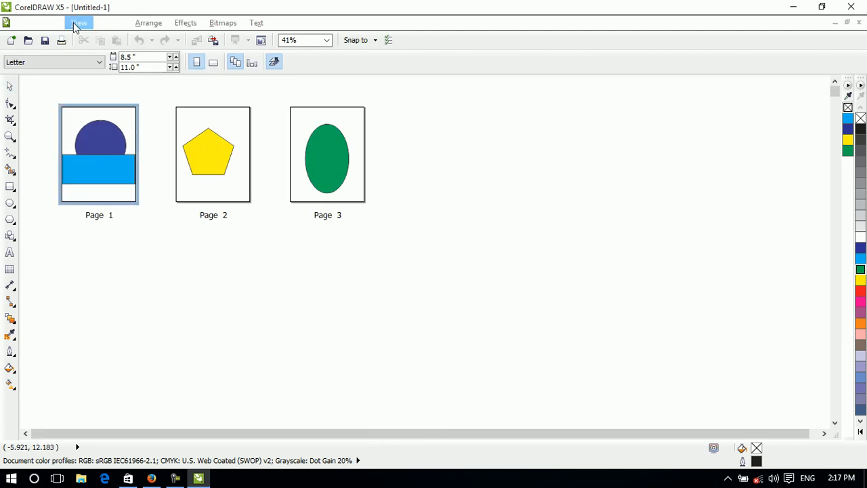
pyautogui.click(79, 23)
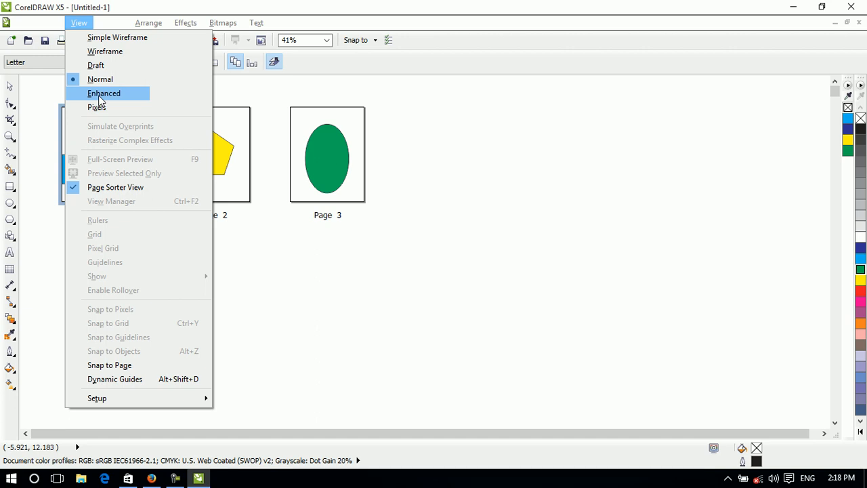
pyautogui.click(124, 189)
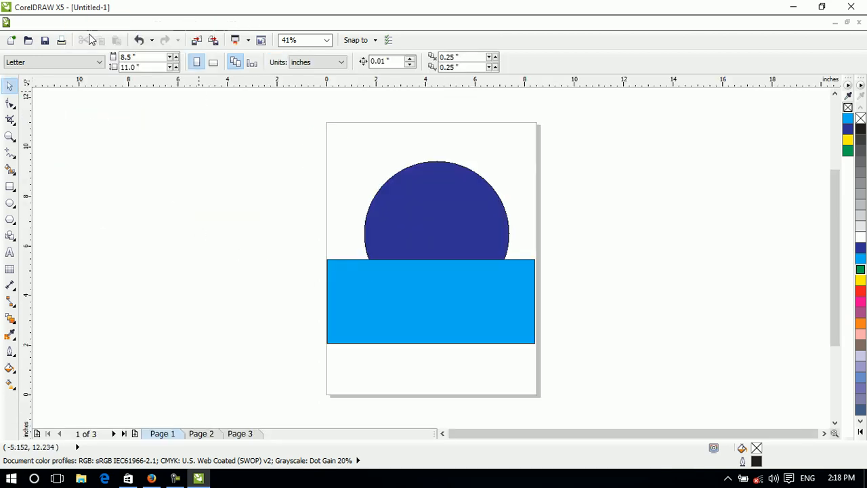
# Open the View Manager, try its zoom in and zoom out commands, and close it with the Pick tool active again.
pyautogui.click(64, 25)
pyautogui.moveTo(79, 22)
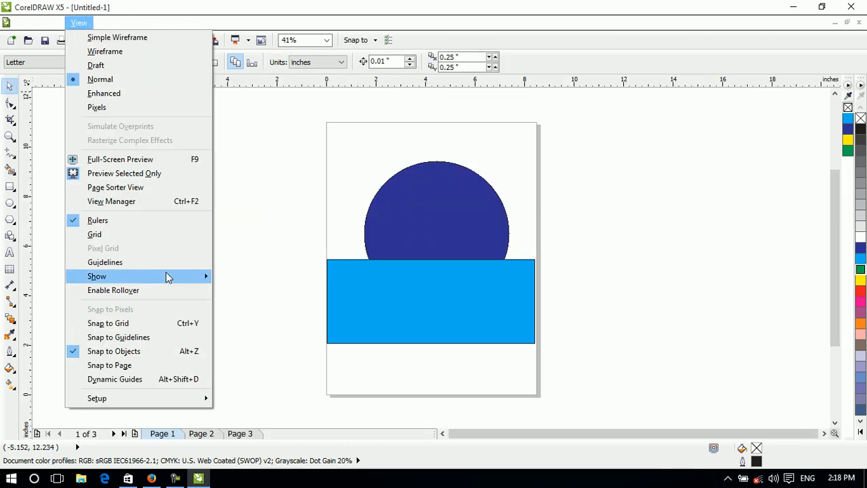
pyautogui.click(173, 202)
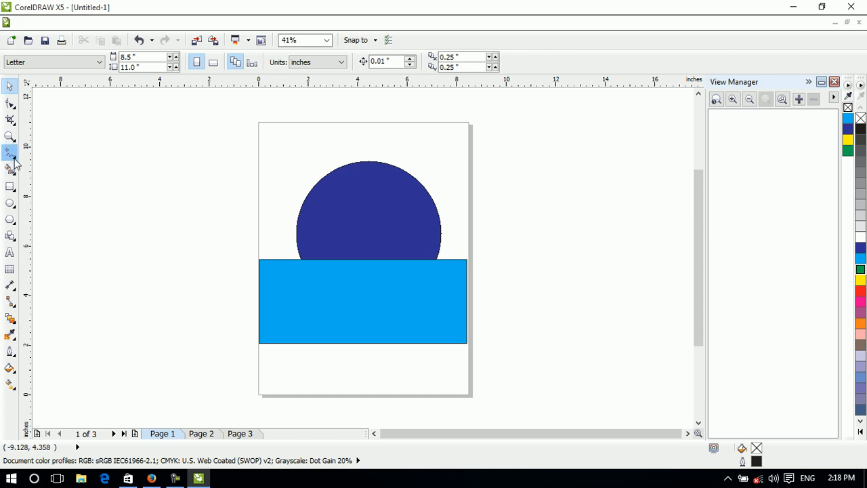
pyautogui.click(9, 136)
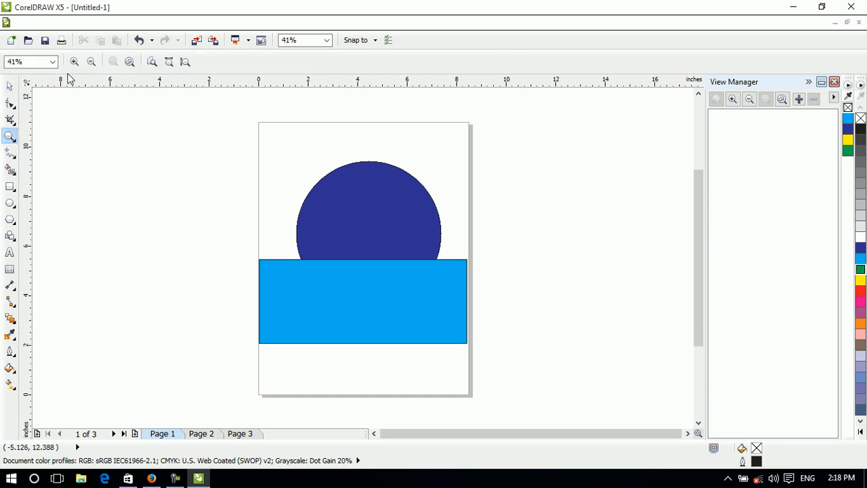
pyautogui.click(733, 99)
pyautogui.click(748, 100)
pyautogui.click(834, 82)
pyautogui.click(9, 86)
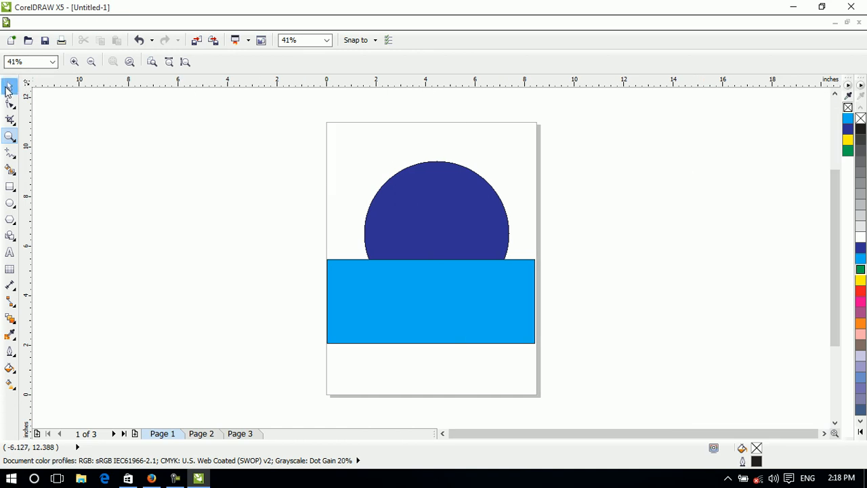
# Hide the rulers around the drawing window and show them again.
pyautogui.click(83, 24)
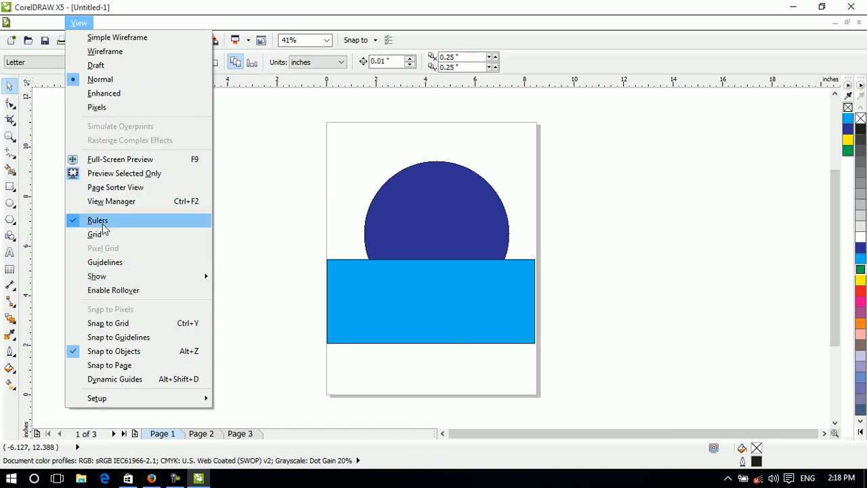
pyautogui.click(174, 222)
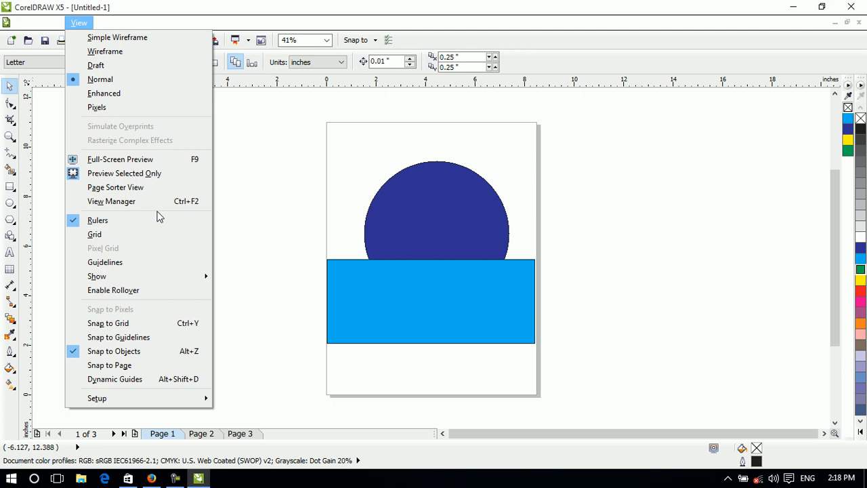
pyautogui.click(428, 82)
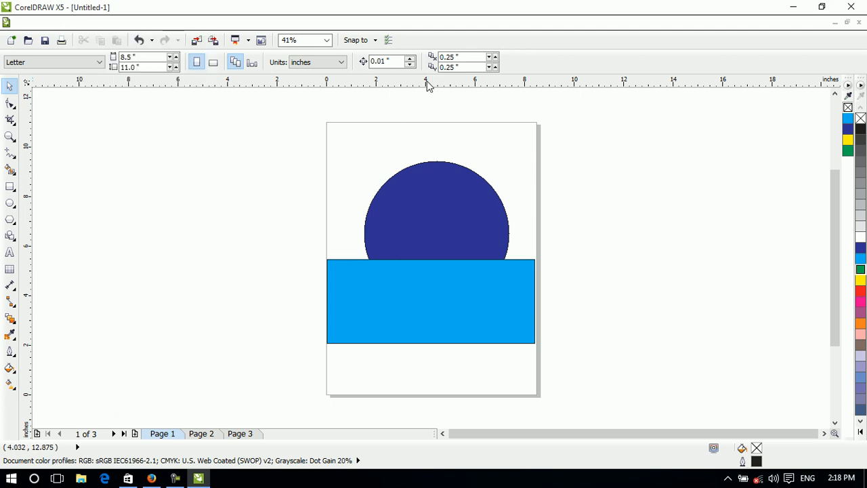
pyautogui.moveTo(430, 85); pyautogui.dragTo(461, 90)
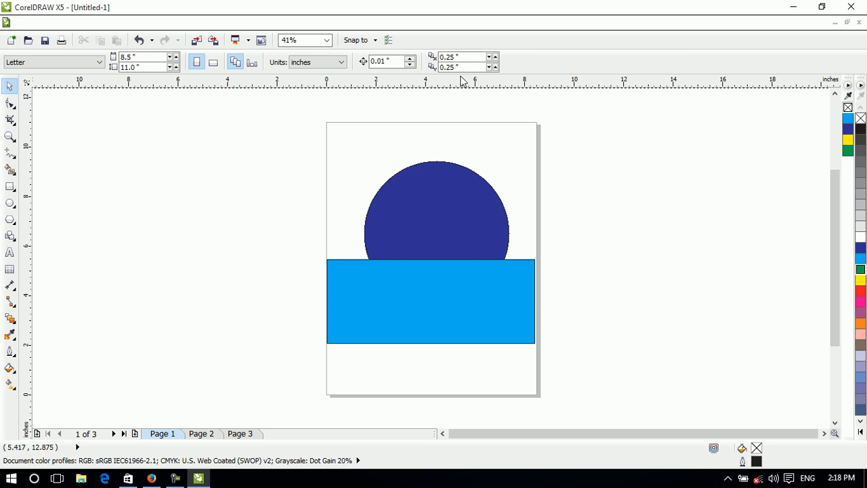
pyautogui.click(75, 23)
pyautogui.click(141, 220)
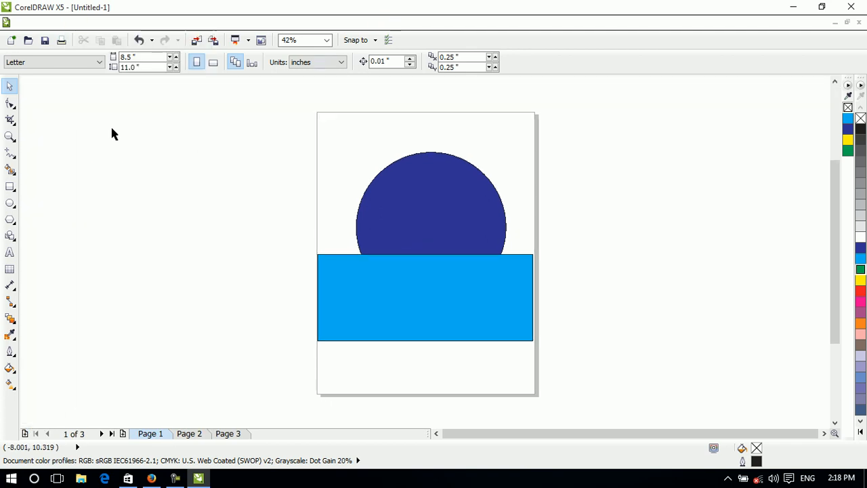
pyautogui.click(71, 24)
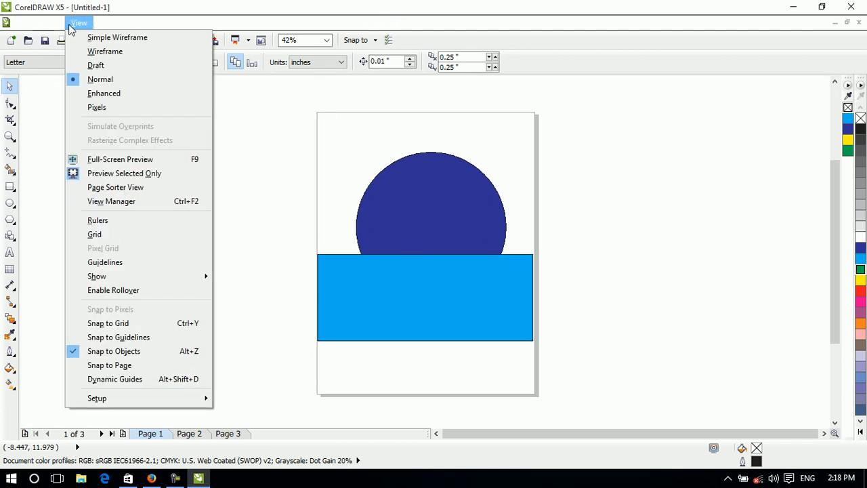
pyautogui.click(145, 223)
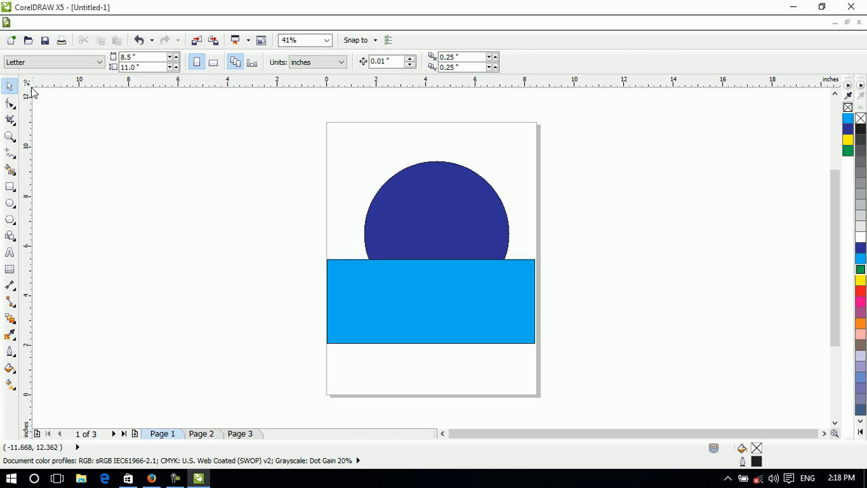
# Switch the grid and guidelines display on and back off.
pyautogui.click(78, 23)
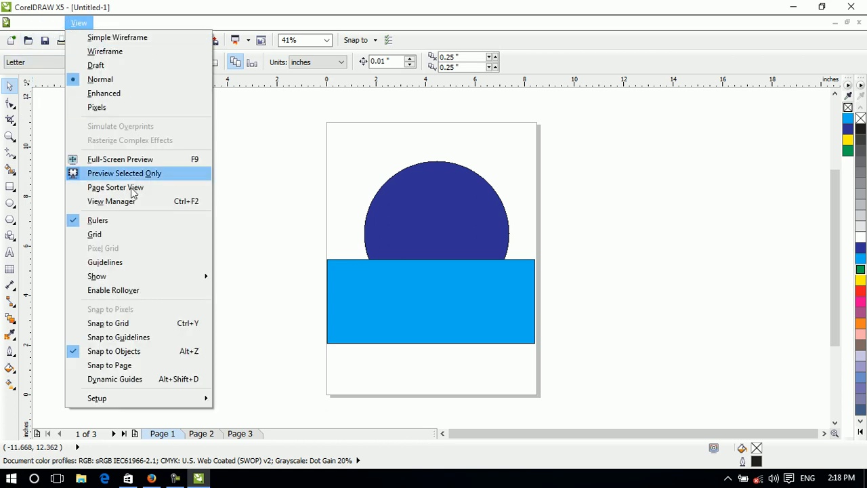
pyautogui.click(142, 237)
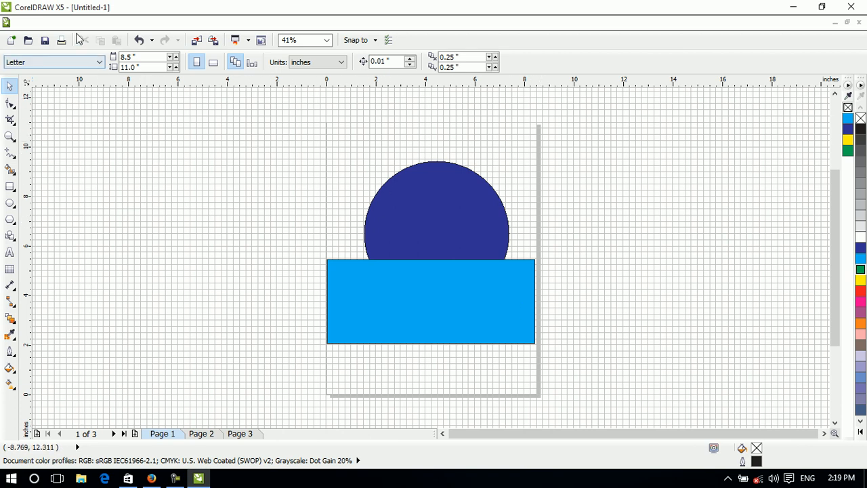
pyautogui.click(79, 22)
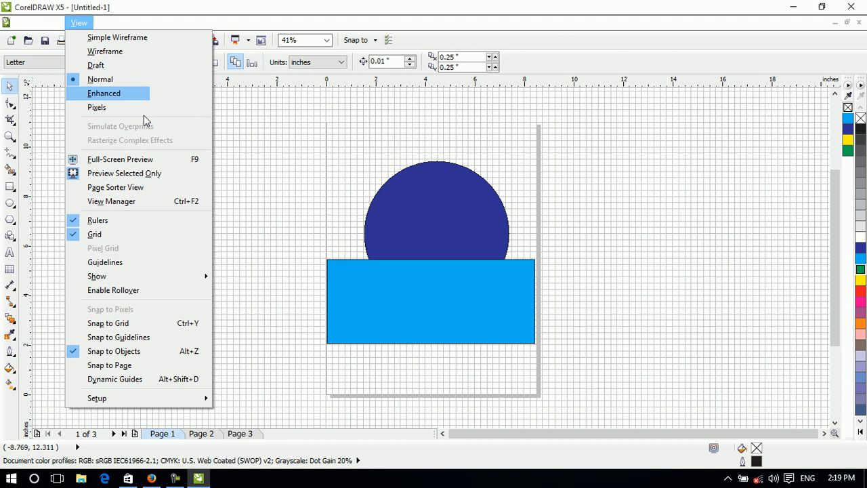
pyautogui.click(144, 262)
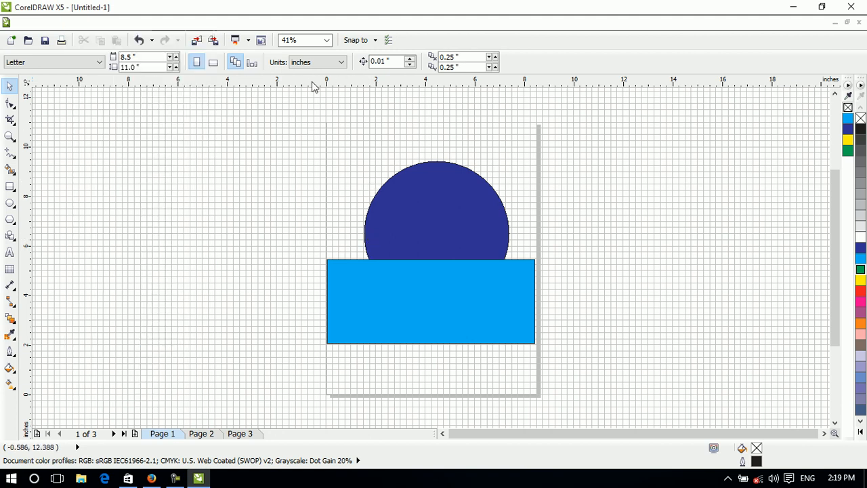
pyautogui.click(79, 23)
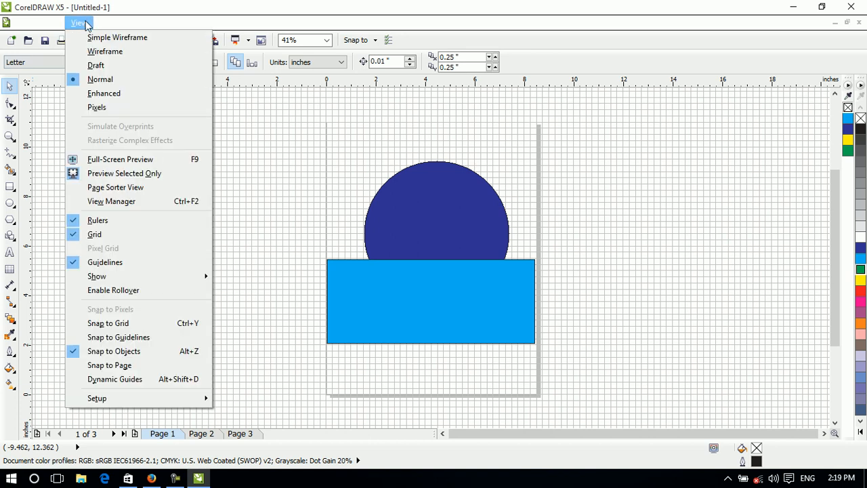
pyautogui.click(125, 262)
pyautogui.click(79, 23)
pyautogui.click(114, 234)
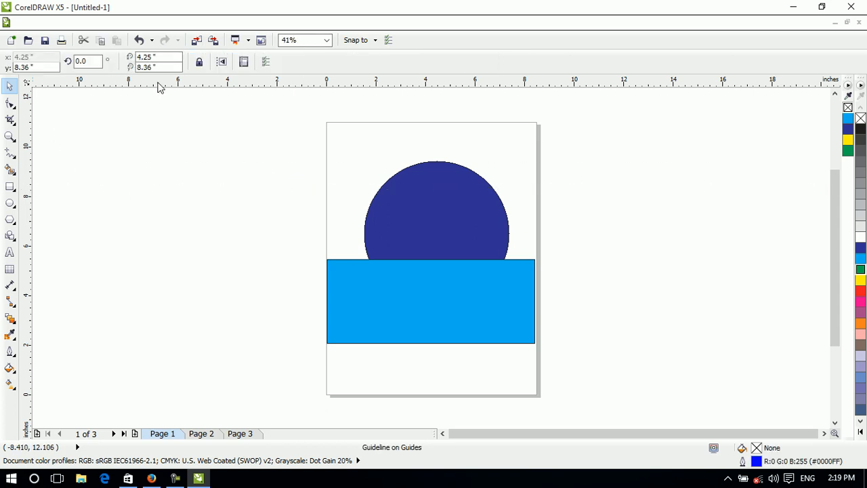
# Add horizontal guidelines across the upper part of the page, one at about y 9.41 inches, and turn on the guidelines display.
pyautogui.moveTo(162, 135); pyautogui.dragTo(163, 139)
pyautogui.moveTo(179, 86); pyautogui.dragTo(194, 167)
pyautogui.click(66, 23)
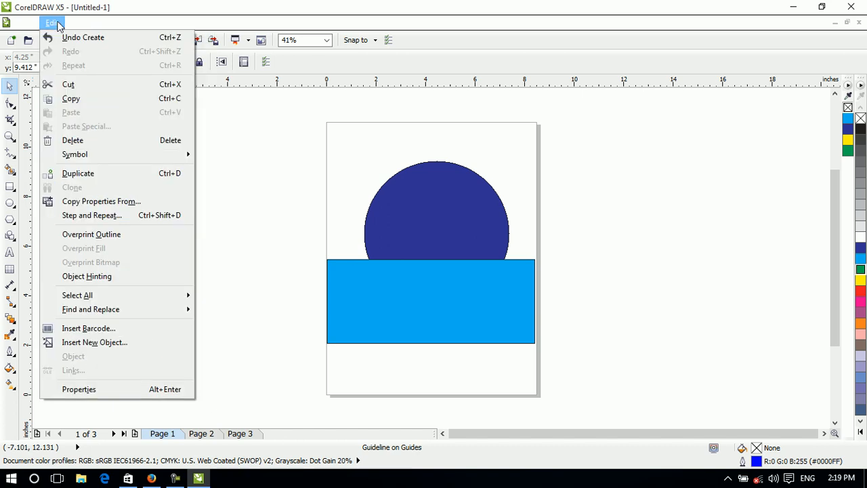
pyautogui.moveTo(78, 22)
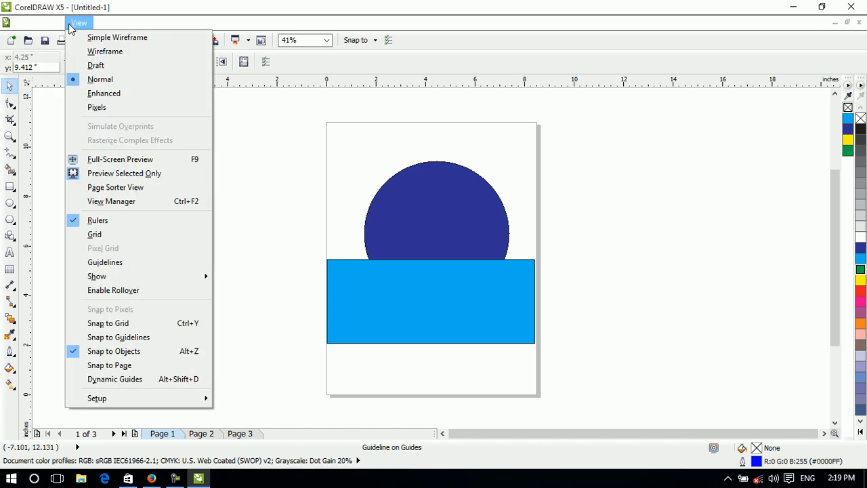
pyautogui.click(119, 262)
# Place three vertical guidelines beside the page's left edge, with the outer two at about x -5.31 and -3.72 inches.
pyautogui.moveTo(28, 157); pyautogui.dragTo(194, 172)
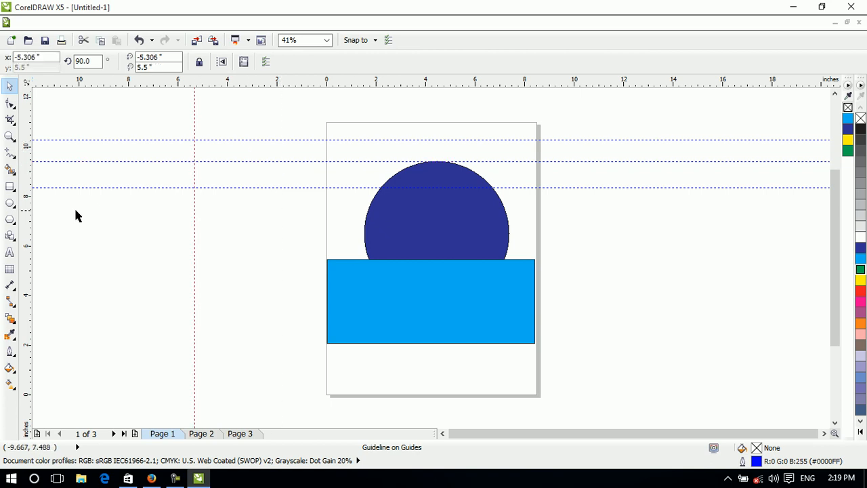
pyautogui.moveTo(28, 172); pyautogui.dragTo(206, 210)
pyautogui.moveTo(243, 172); pyautogui.dragTo(233, 166)
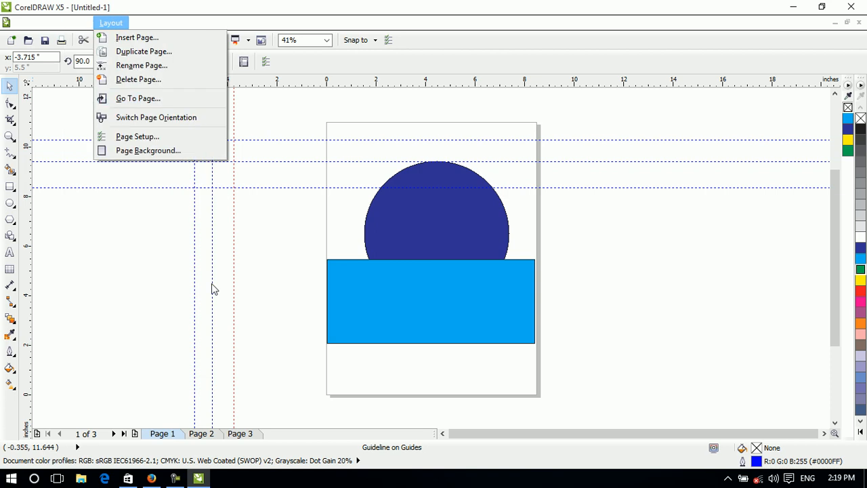
# Hide all the guidelines and show them again.
pyautogui.click(129, 263)
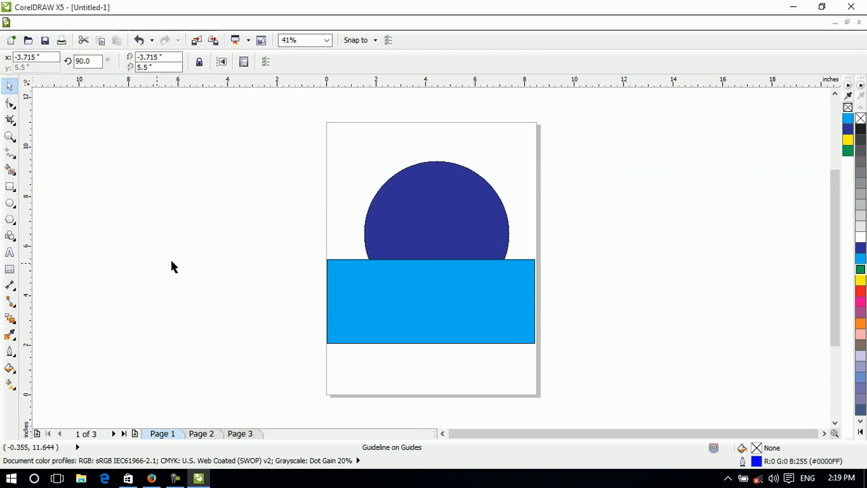
pyautogui.click(78, 22)
pyautogui.click(136, 262)
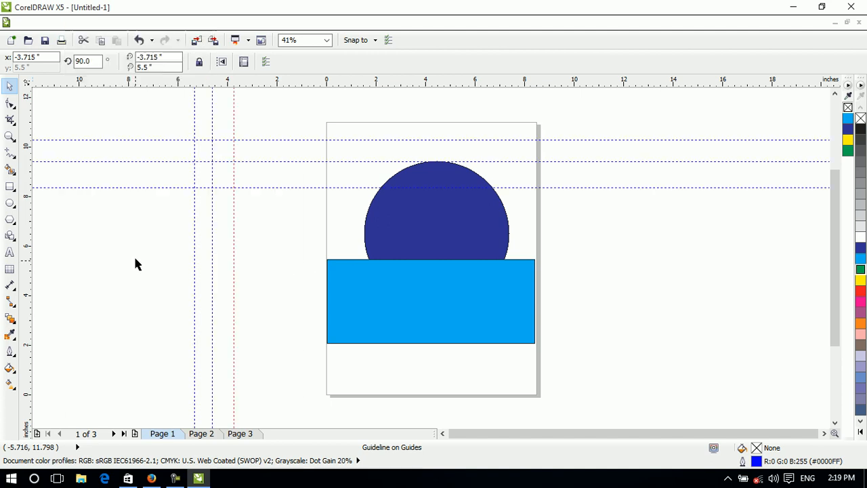
# Select all the guidelines at once and delete them.
pyautogui.click(79, 23)
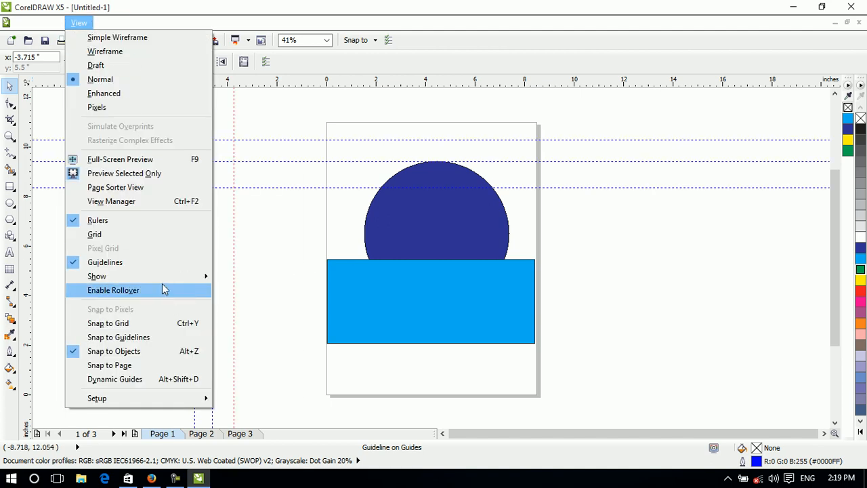
pyautogui.moveTo(204, 277)
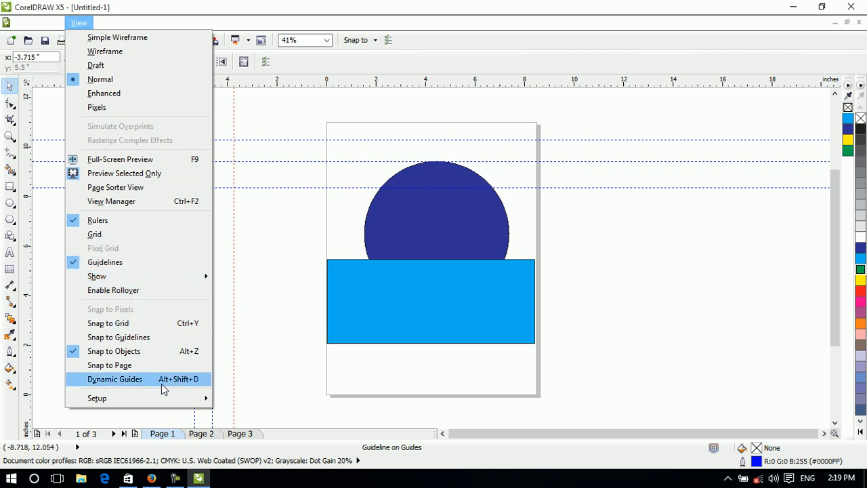
pyautogui.moveTo(47, 27)
pyautogui.moveTo(132, 295)
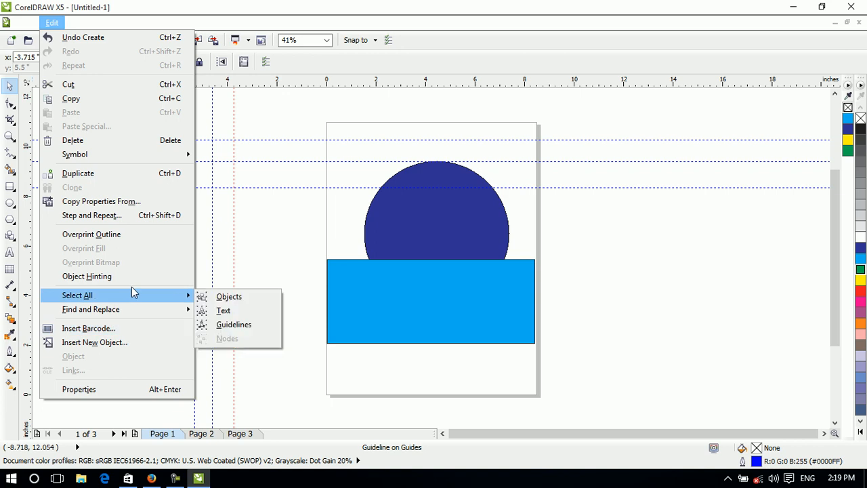
pyautogui.click(244, 326)
pyautogui.press('Delete')
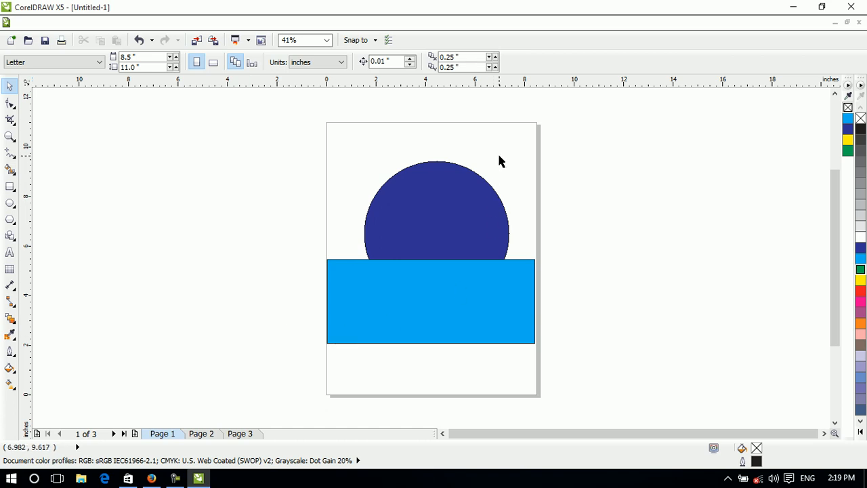
pyautogui.click(79, 22)
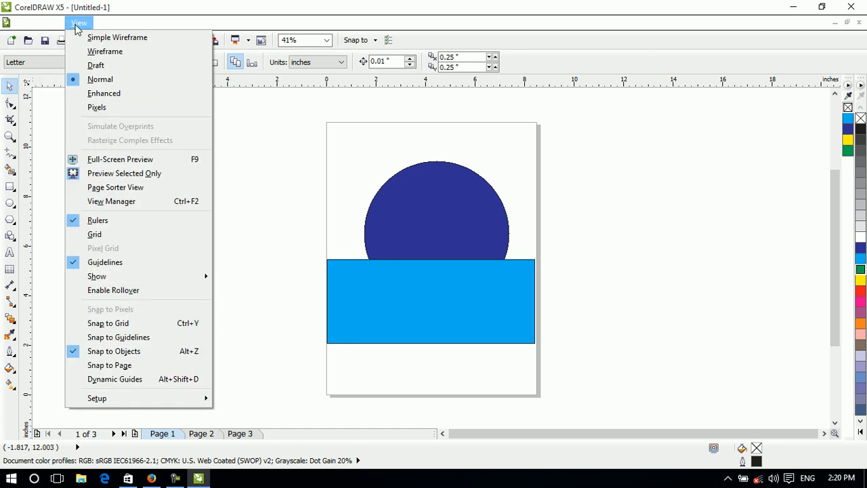
pyautogui.moveTo(149, 280)
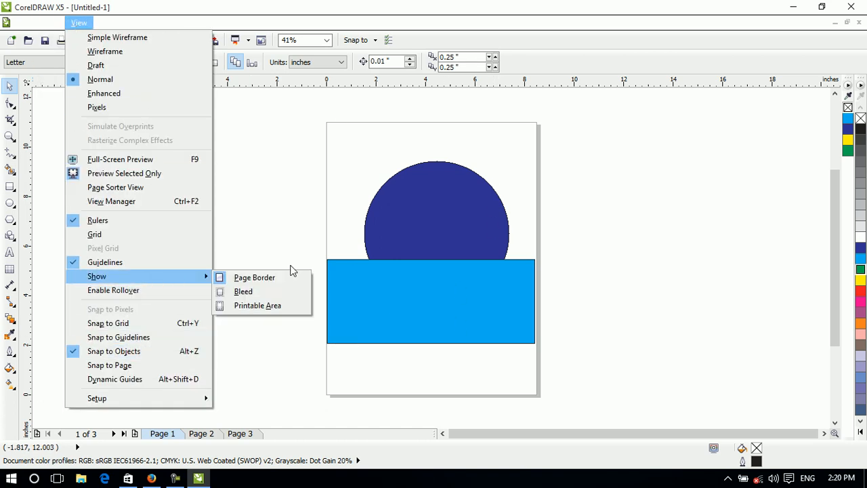
pyautogui.click(570, 128)
pyautogui.scroll(3, 539, 141)
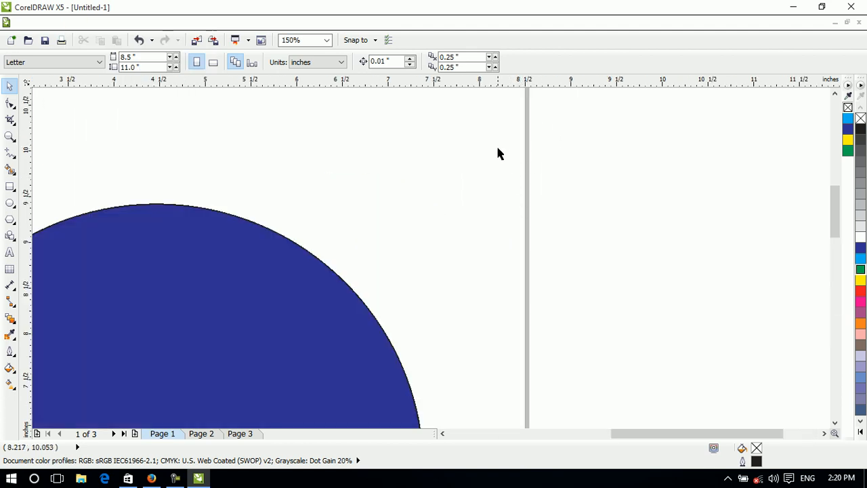
pyautogui.scroll(-5, 491, 230)
pyautogui.scroll(2, 494, 253)
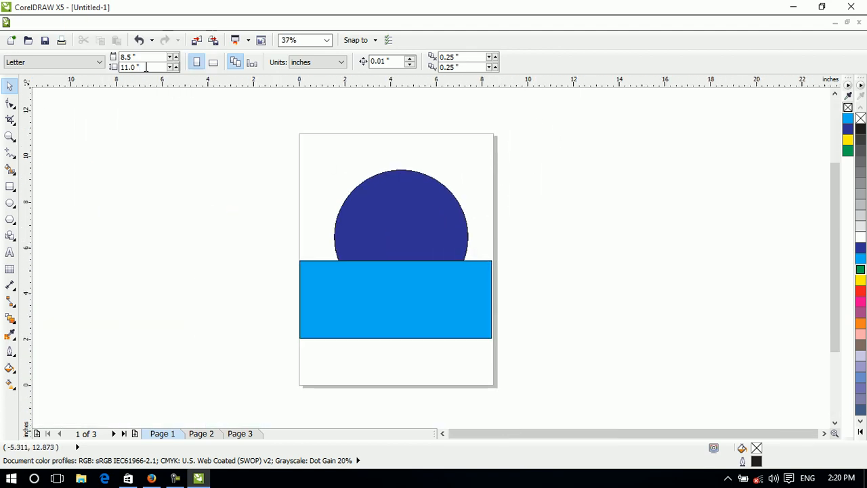
# Turn on the bleed display for the page and inspect the page edges up close.
pyautogui.click(79, 22)
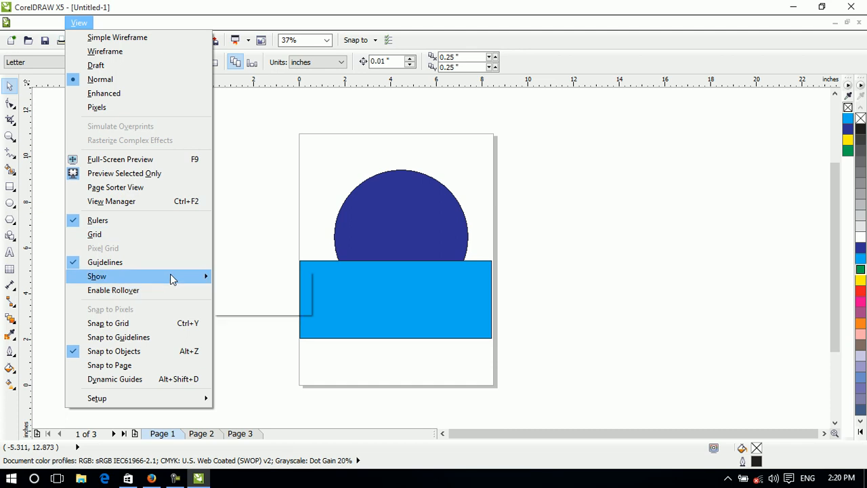
pyautogui.moveTo(172, 279)
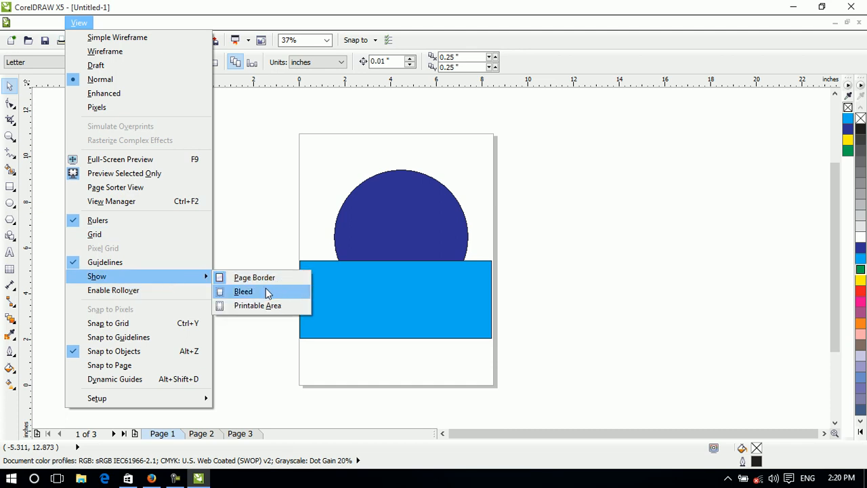
pyautogui.click(264, 291)
pyautogui.scroll(2, 498, 193)
pyautogui.scroll(1, 490, 187)
pyautogui.scroll(-1, 489, 196)
pyautogui.scroll(-2, 501, 305)
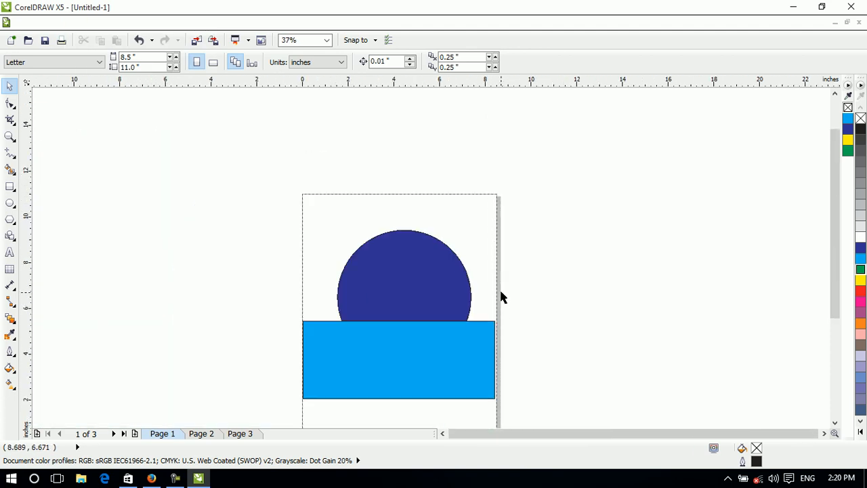
pyautogui.scroll(6, 501, 300)
pyautogui.scroll(-8, 467, 287)
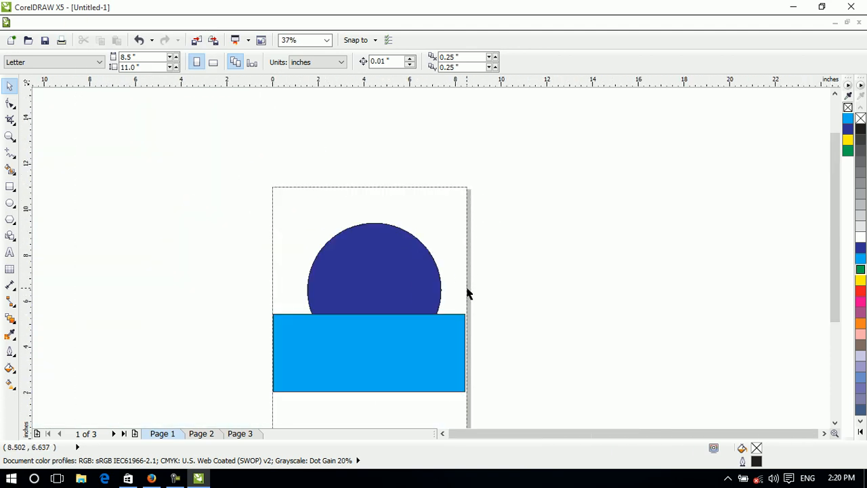
# Select the circle and the rectangle on Page 1 together and delete them.
pyautogui.moveTo(283, 209); pyautogui.dragTo(528, 404)
pyautogui.press('Delete')
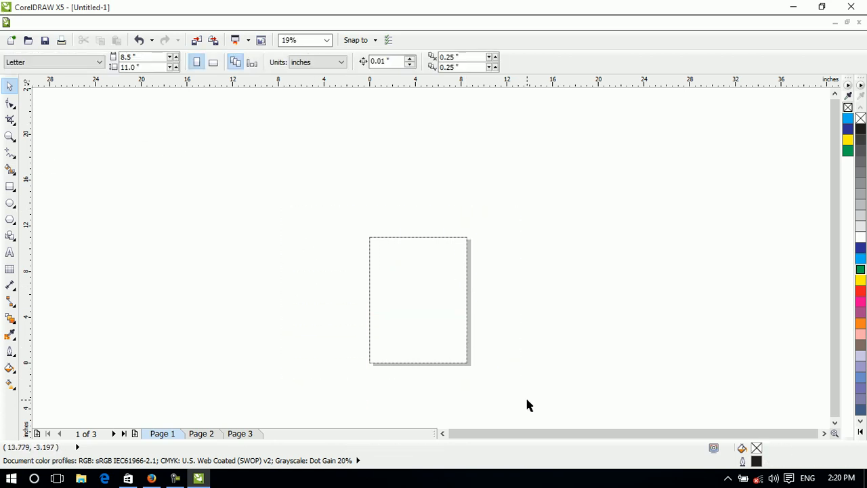
pyautogui.scroll(2, 462, 280)
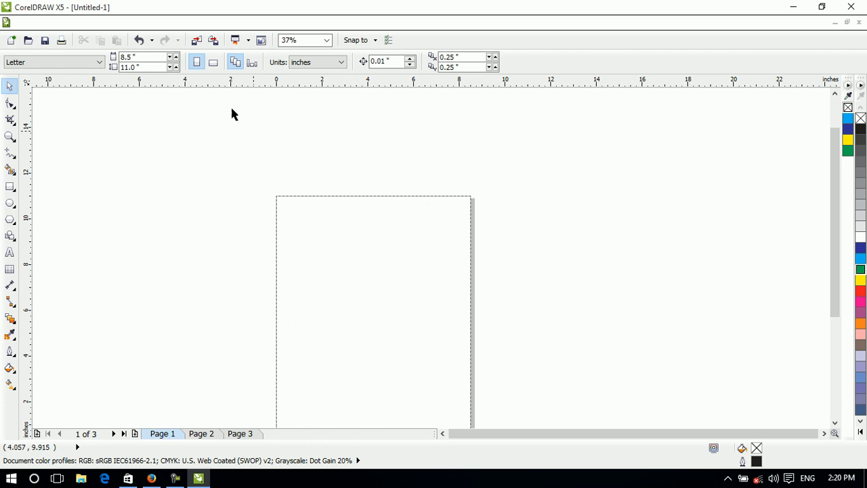
# Turn on the printable area display and inspect the outline of the empty page.
pyautogui.click(78, 22)
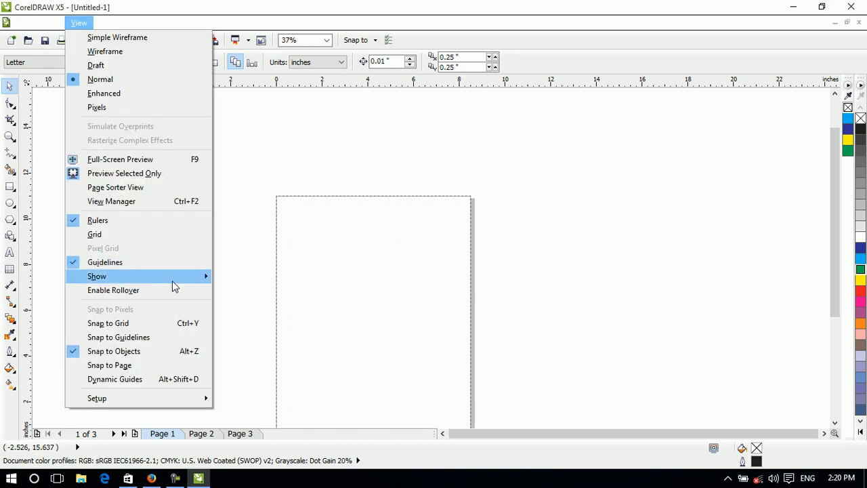
pyautogui.moveTo(191, 278)
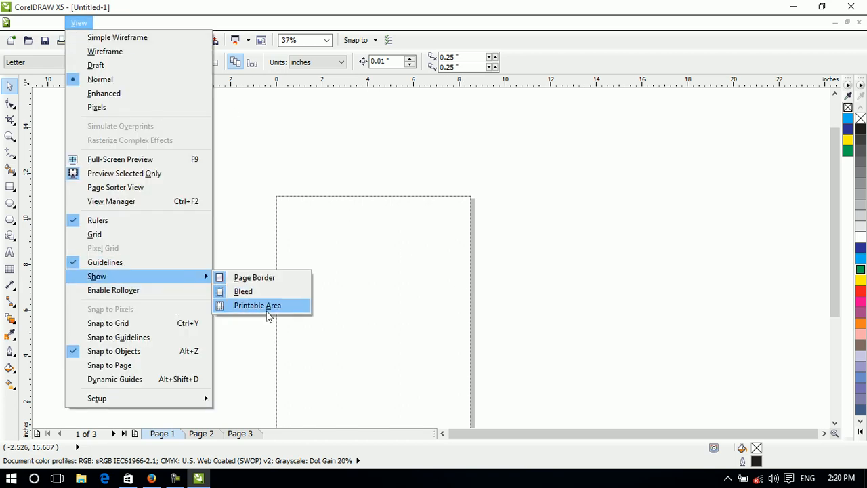
pyautogui.click(257, 305)
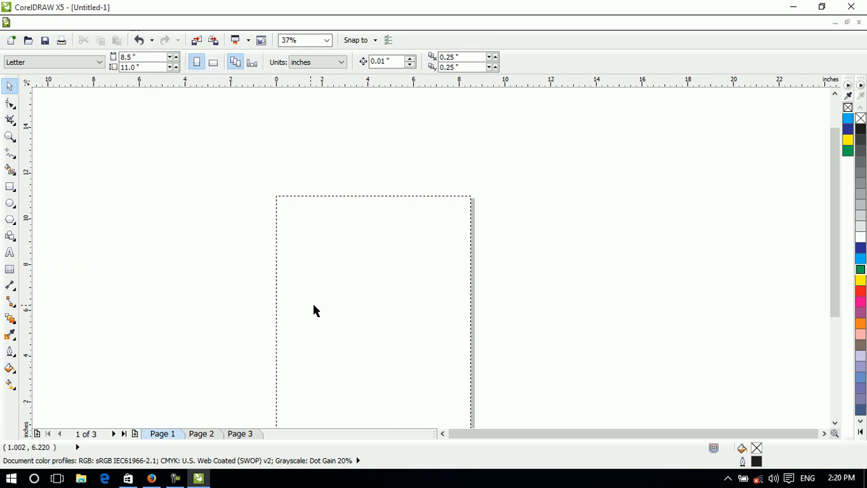
pyautogui.scroll(-2, 360, 257)
pyautogui.scroll(4, 376, 297)
pyautogui.scroll(-1, 358, 272)
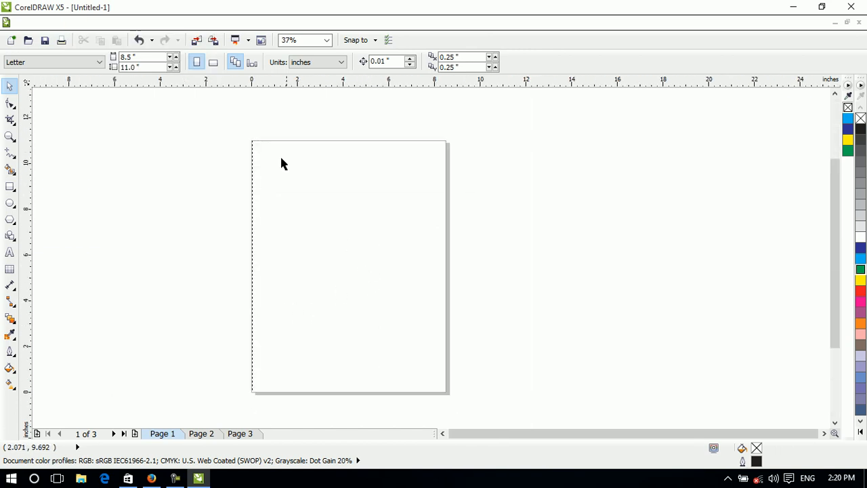
# Hide the page border while keeping the bleed and printable area displays on.
pyautogui.click(54, 24)
pyautogui.moveTo(78, 23)
pyautogui.moveTo(200, 279)
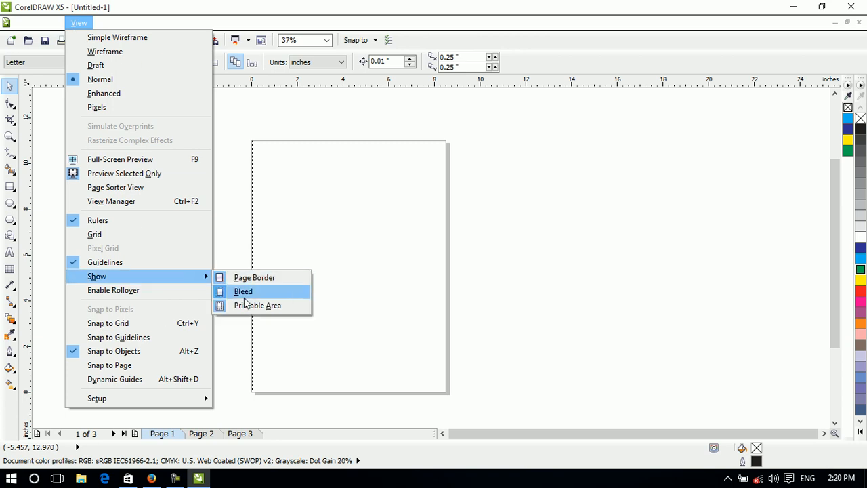
pyautogui.click(234, 278)
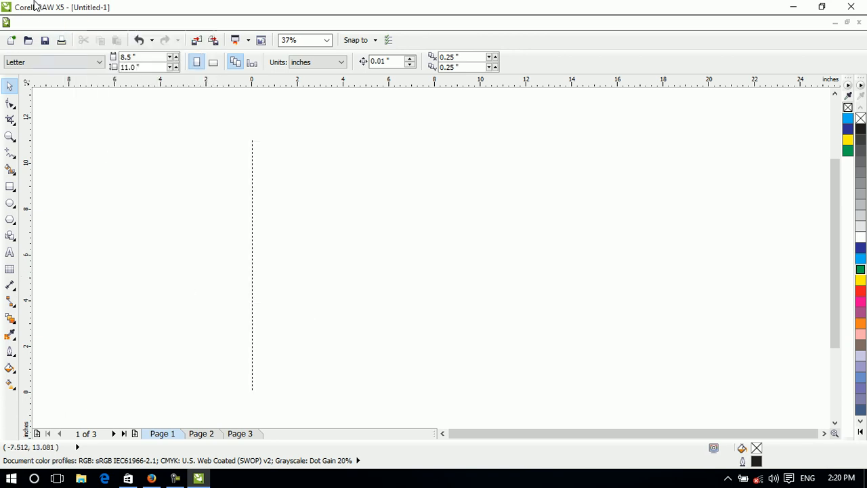
# Turn off the bleed display and the printable area display.
pyautogui.click(52, 23)
pyautogui.moveTo(144, 309)
pyautogui.moveTo(79, 23)
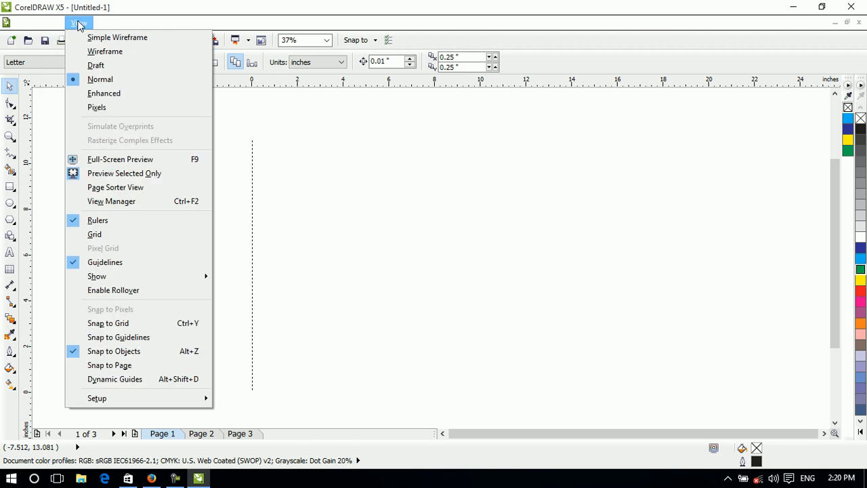
pyautogui.moveTo(169, 276)
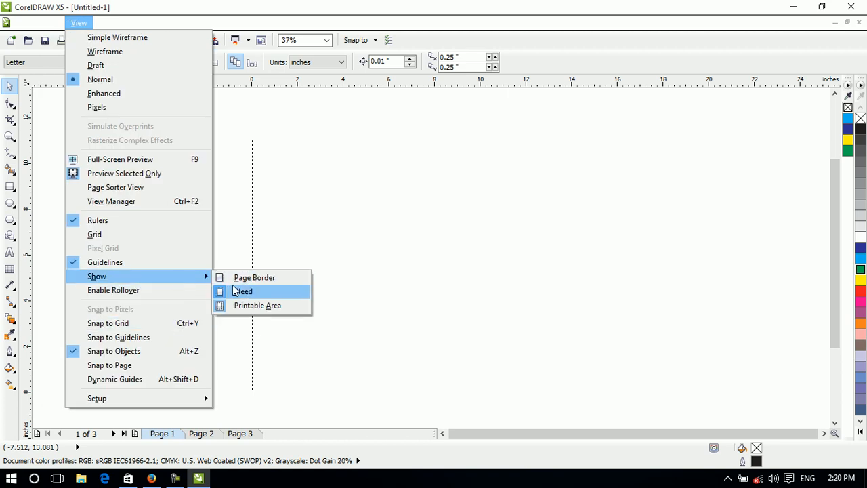
pyautogui.click(230, 291)
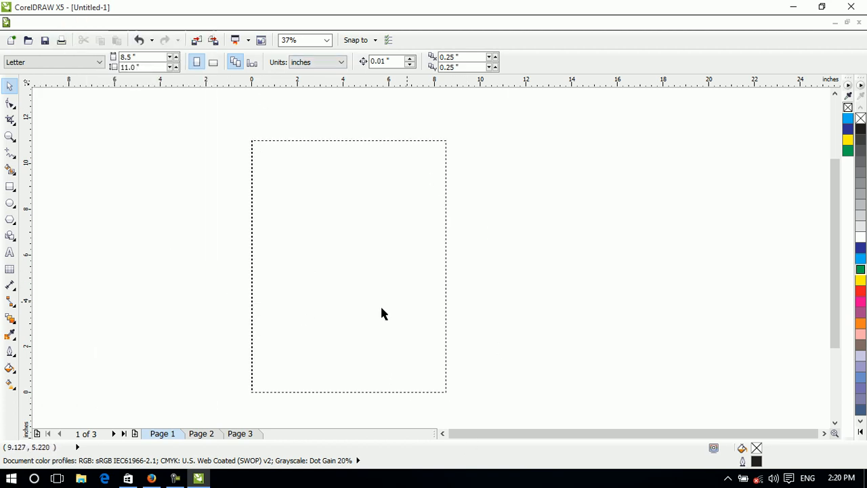
pyautogui.click(79, 25)
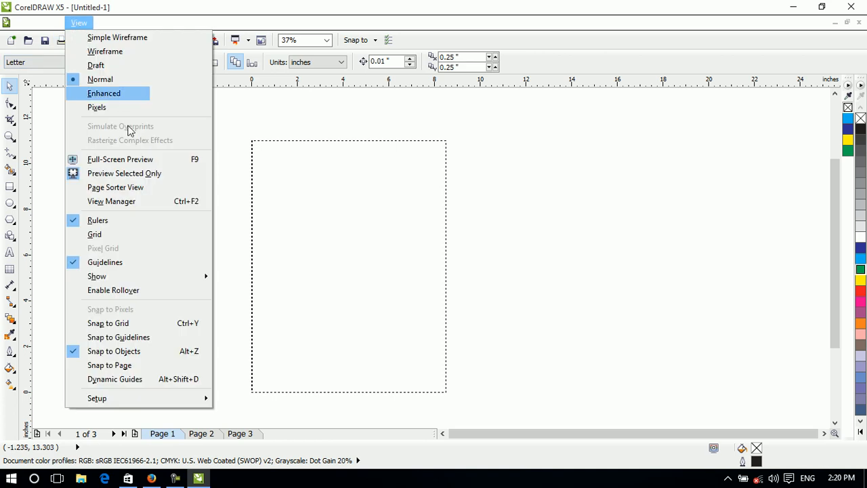
pyautogui.moveTo(180, 283)
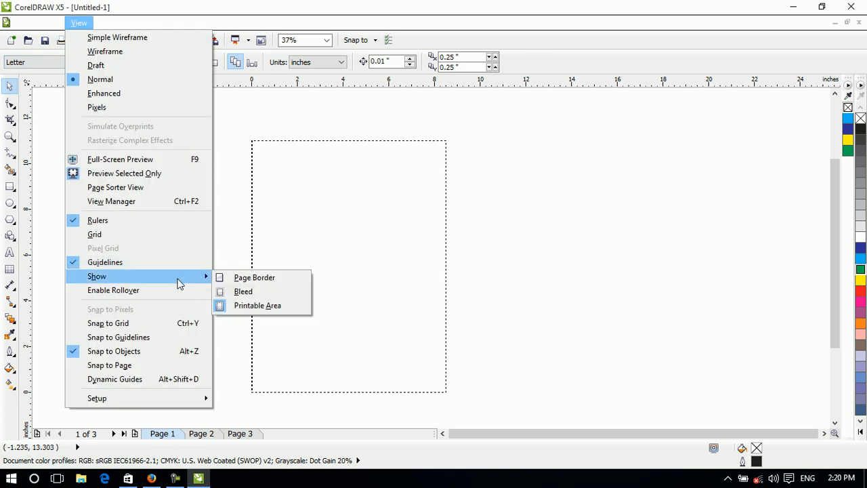
pyautogui.click(259, 306)
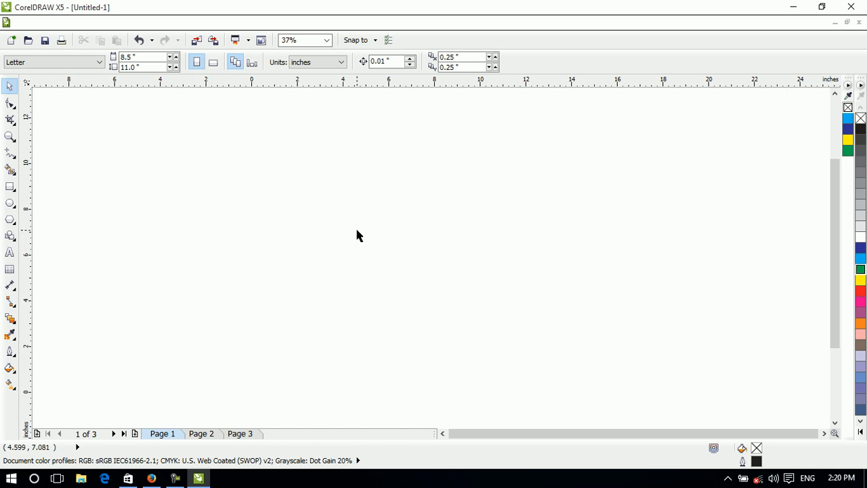
# Show the page border again on the blank workspace.
pyautogui.click(80, 22)
pyautogui.moveTo(176, 277)
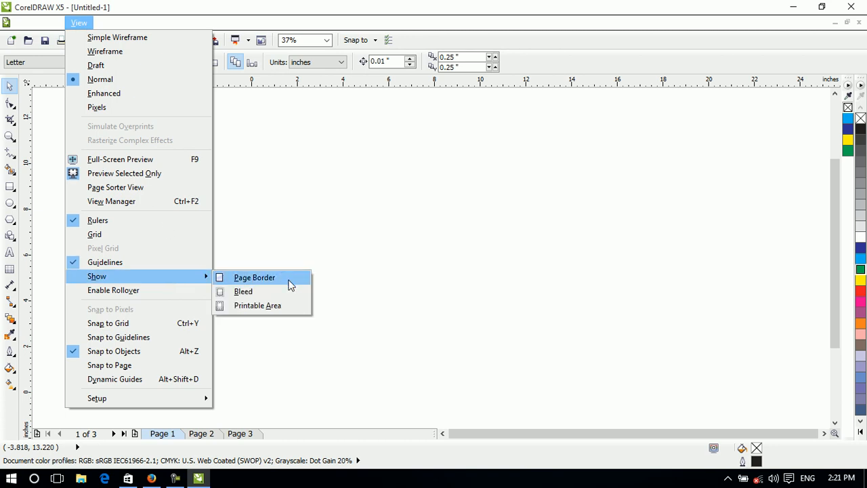
pyautogui.click(227, 277)
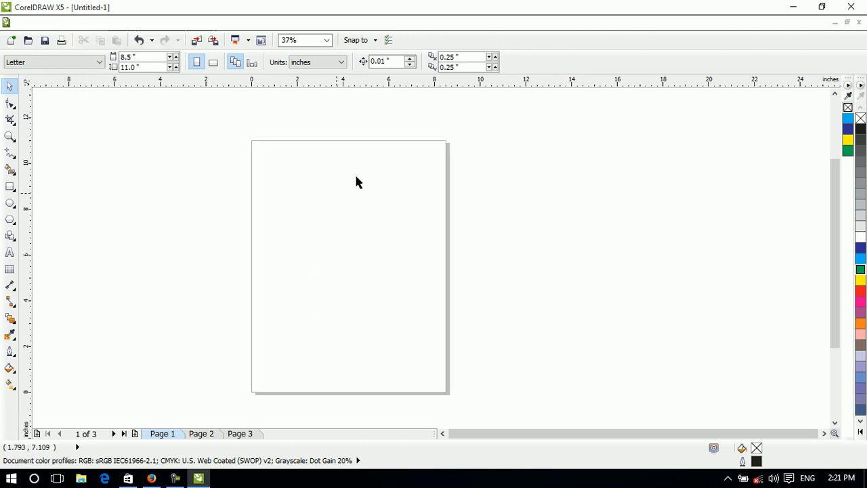
pyautogui.click(79, 23)
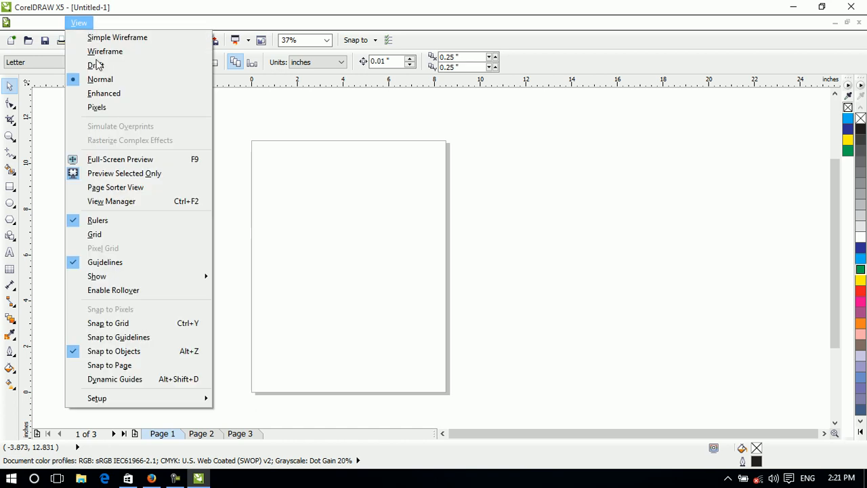
pyautogui.moveTo(202, 279)
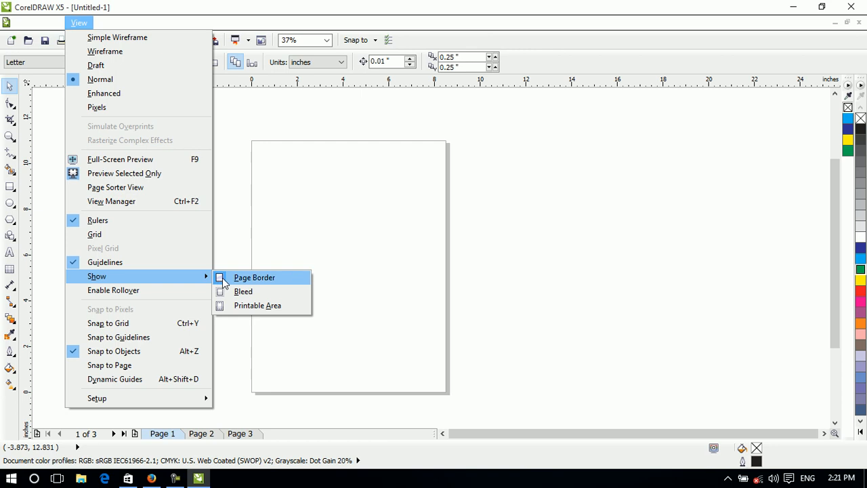
pyautogui.click(601, 220)
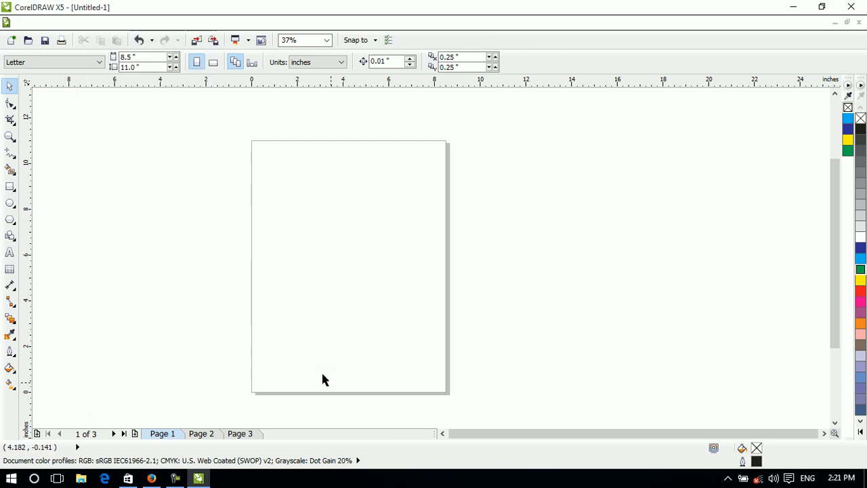
pyautogui.click(824, 433)
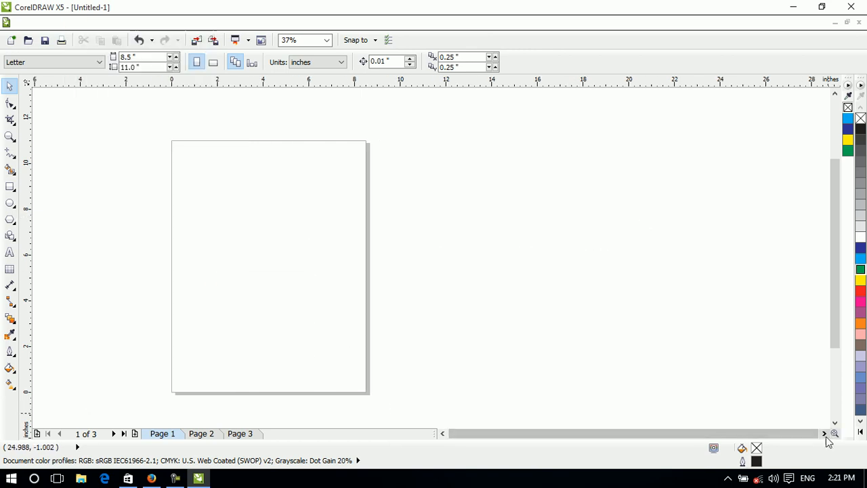
pyautogui.click(824, 433)
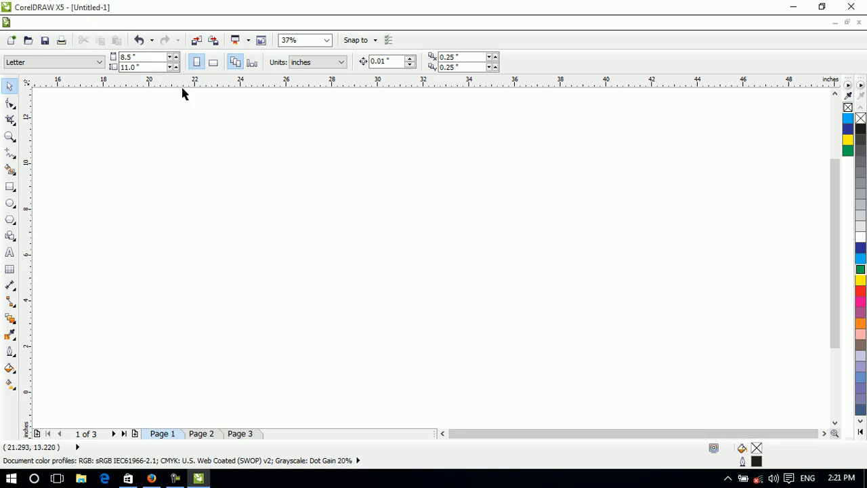
pyautogui.click(442, 434)
pyautogui.click(442, 434)
# Hide the page border to view the workspace without a page outline, and show it again.
pyautogui.click(79, 23)
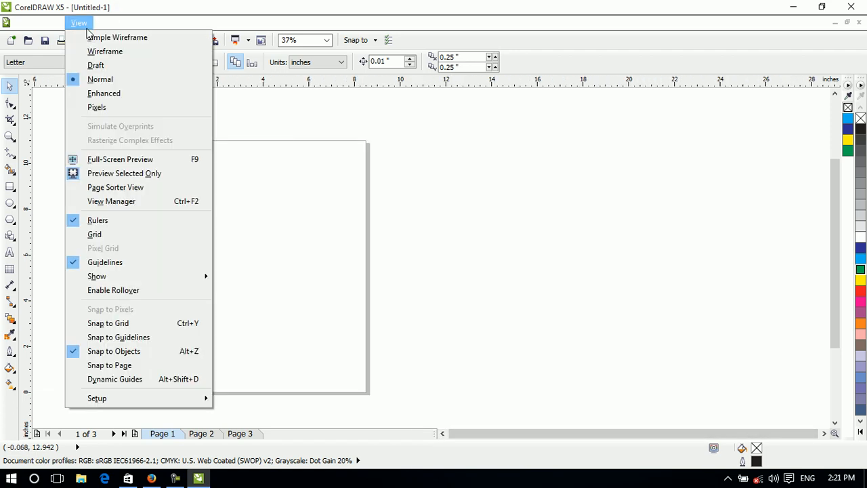
pyautogui.moveTo(196, 277)
pyautogui.click(261, 279)
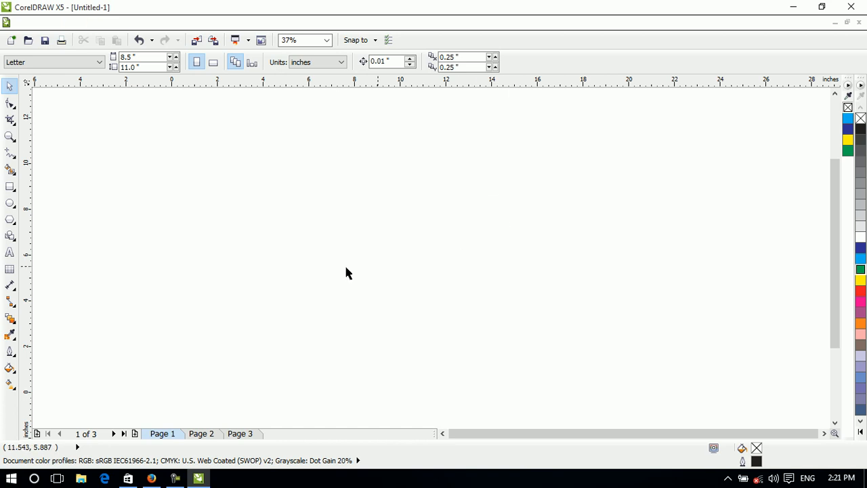
pyautogui.moveTo(124, 132); pyautogui.dragTo(101, 323)
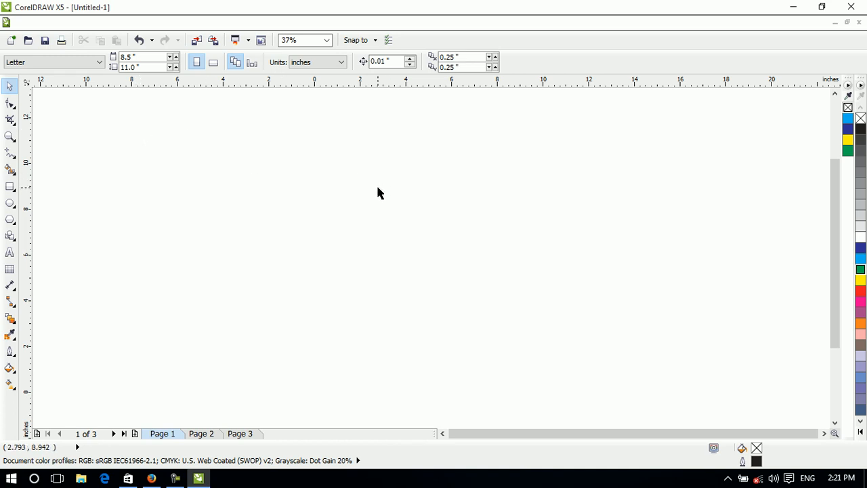
pyautogui.click(83, 23)
pyautogui.moveTo(161, 281)
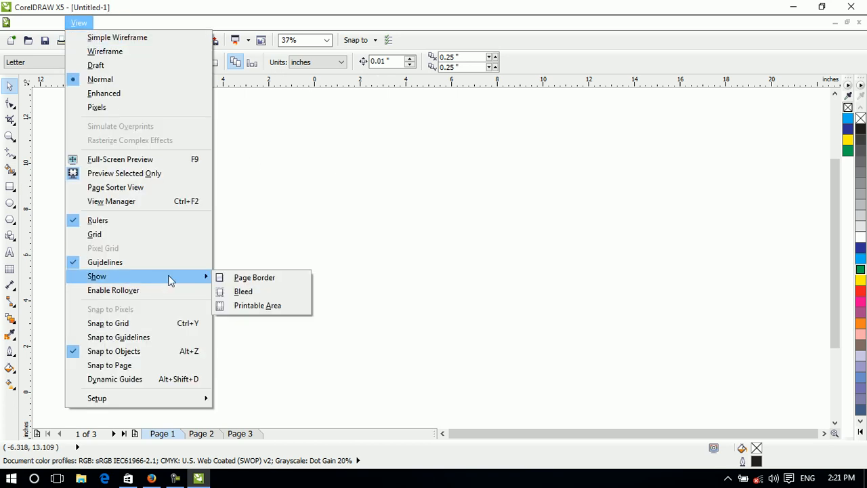
pyautogui.click(269, 278)
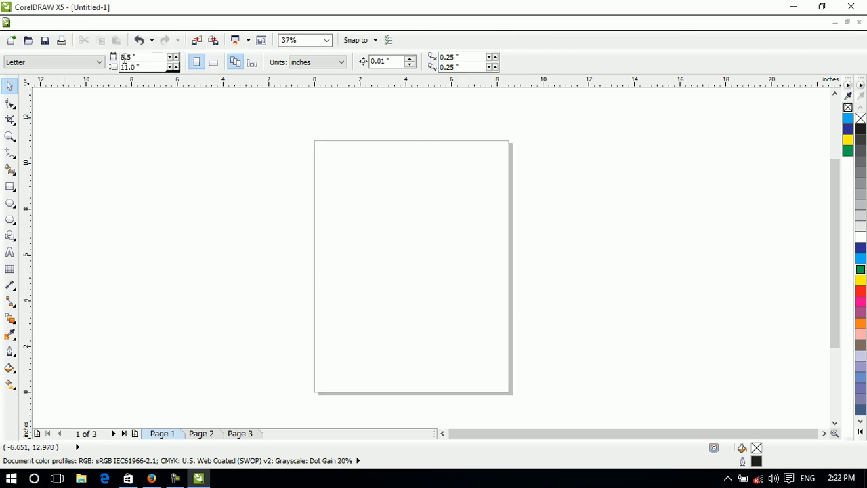
# Switch the page to landscape orientation and return it to portrait.
pyautogui.click(77, 29)
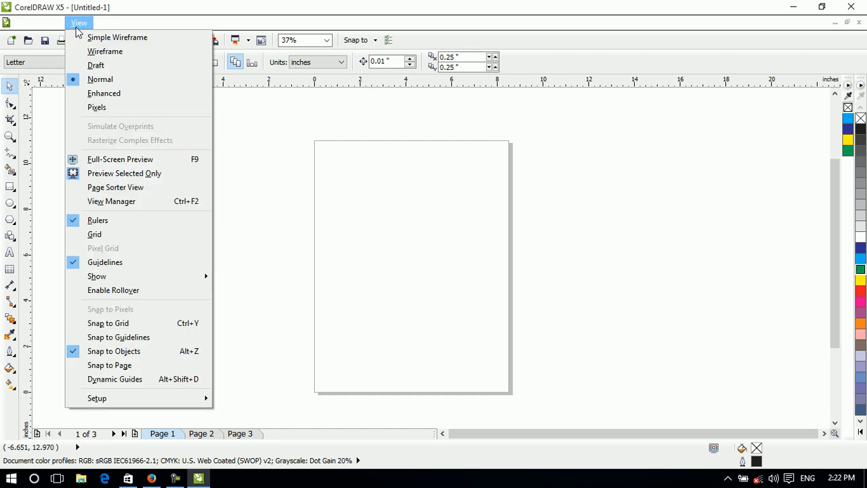
pyautogui.click(370, 205)
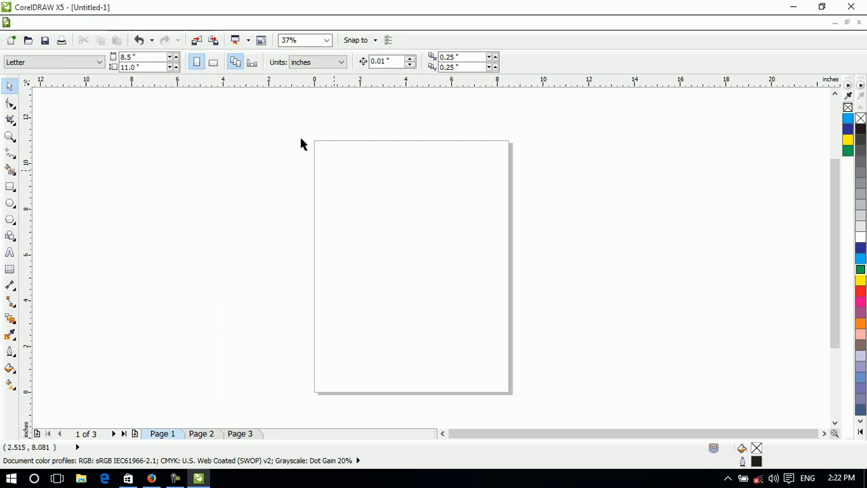
pyautogui.click(212, 63)
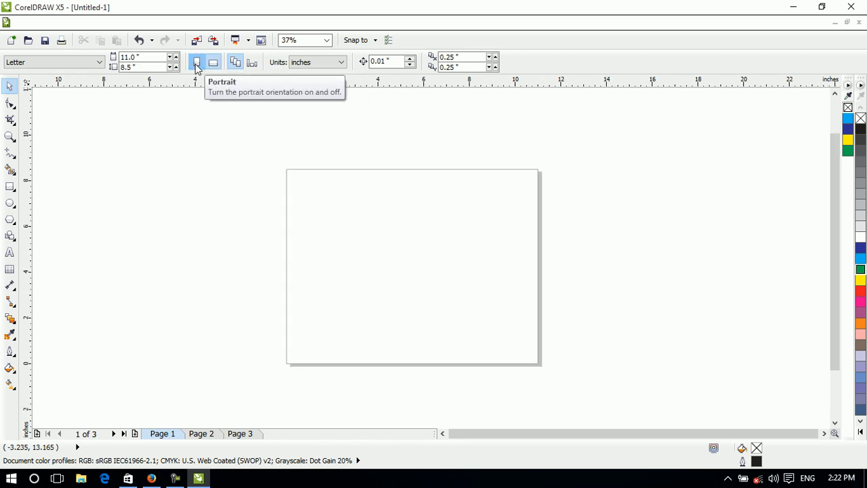
pyautogui.click(196, 63)
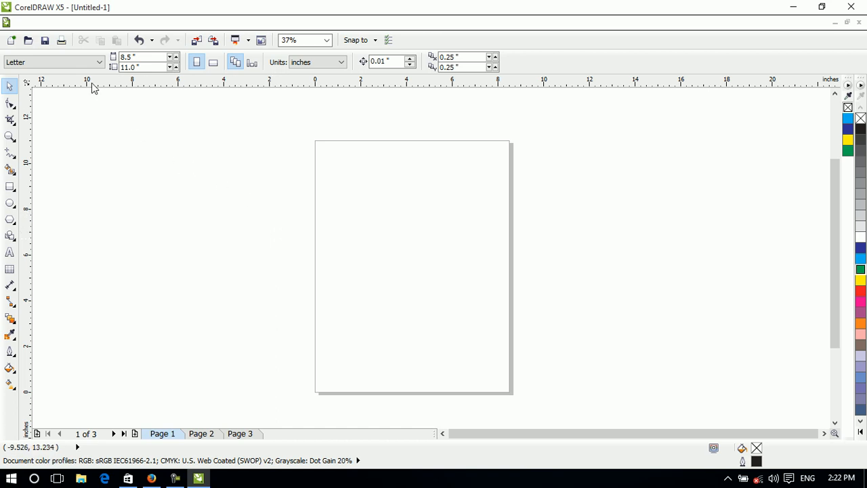
# Examine the available page size presets and the current document's page width and height settings.
pyautogui.click(48, 63)
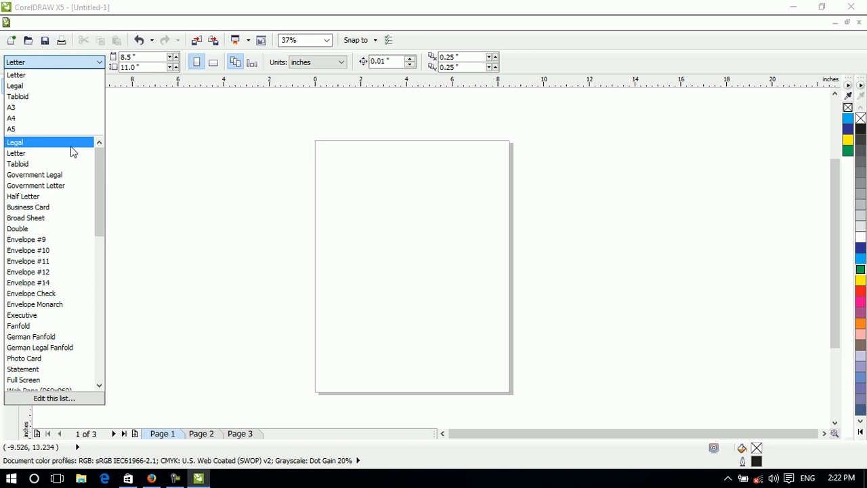
pyautogui.click(182, 139)
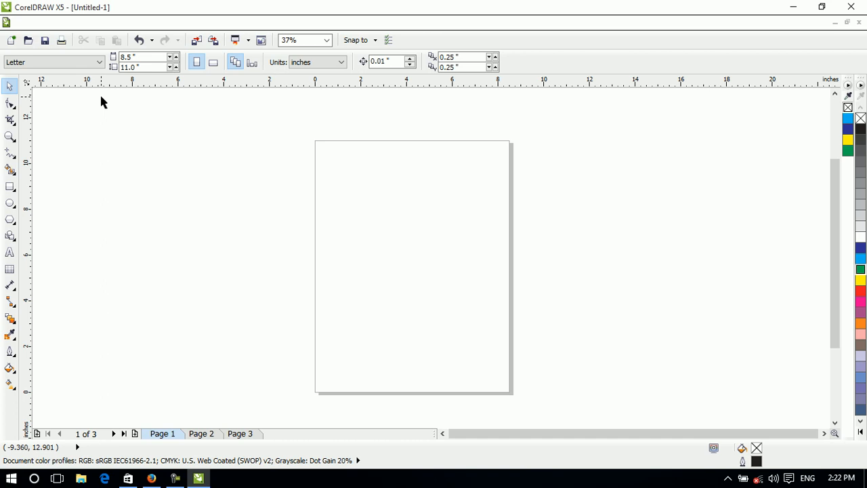
pyautogui.click(75, 23)
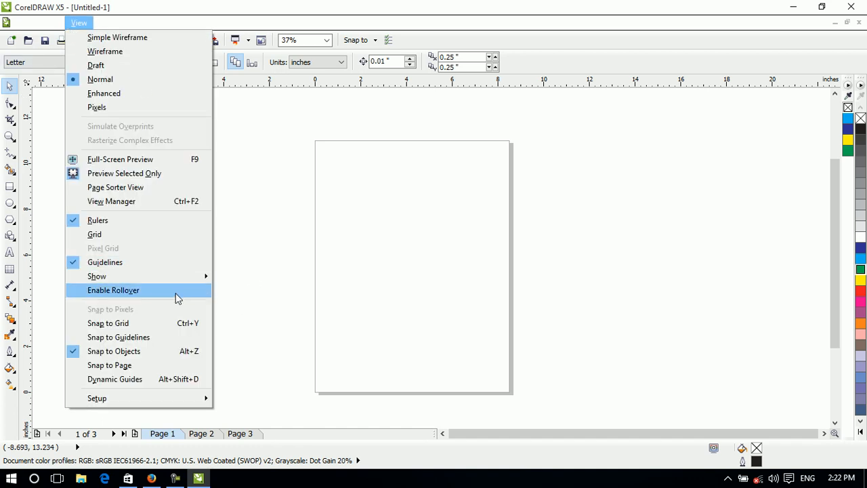
pyautogui.click(264, 204)
pyautogui.moveTo(138, 57); pyautogui.dragTo(74, 43)
pyautogui.click(157, 68)
pyautogui.moveTo(141, 58); pyautogui.dragTo(92, 58)
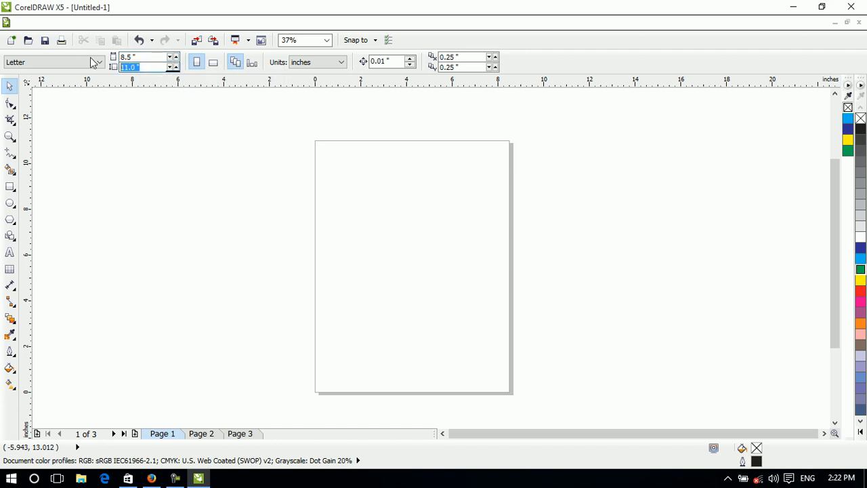
# Start creating a new document and examine its width and height settings.
pyautogui.click(27, 23)
pyautogui.click(51, 37)
pyautogui.moveTo(437, 181); pyautogui.dragTo(357, 172)
pyautogui.doubleClick(435, 199)
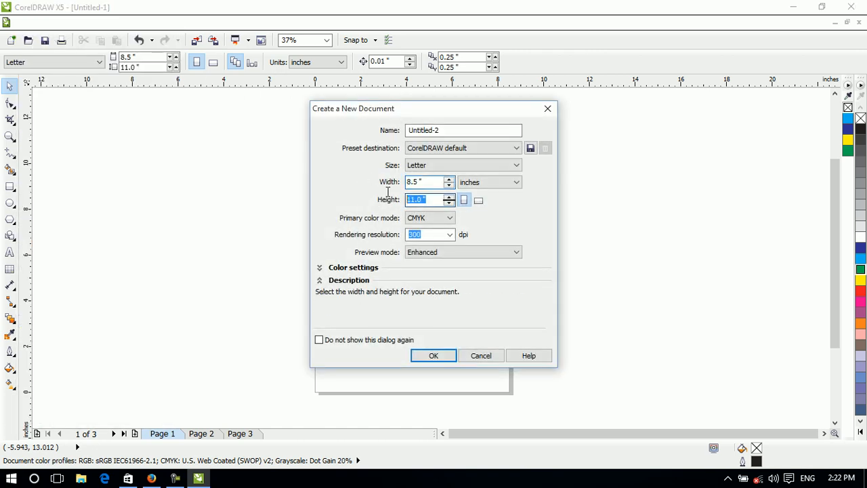
pyautogui.moveTo(440, 180); pyautogui.dragTo(399, 192)
pyautogui.click(438, 201)
pyautogui.click(434, 180)
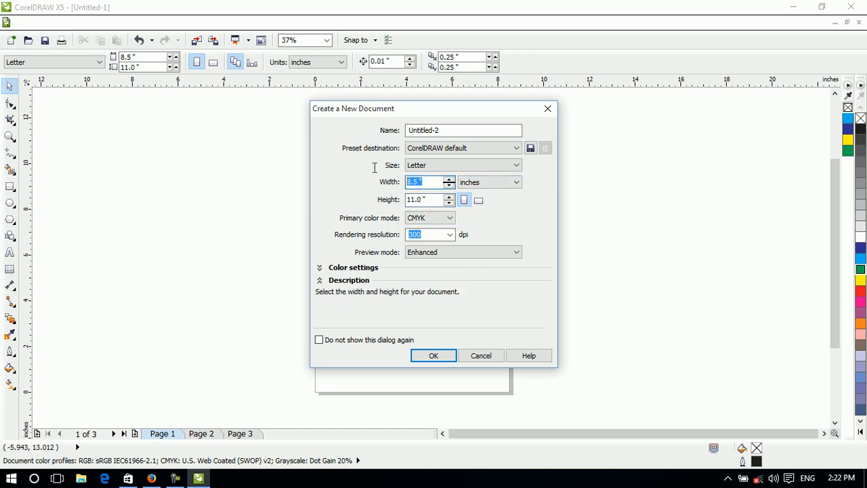
# Set the new document's units to meters, check its page dimensions and cancel its creation.
pyautogui.click(481, 183)
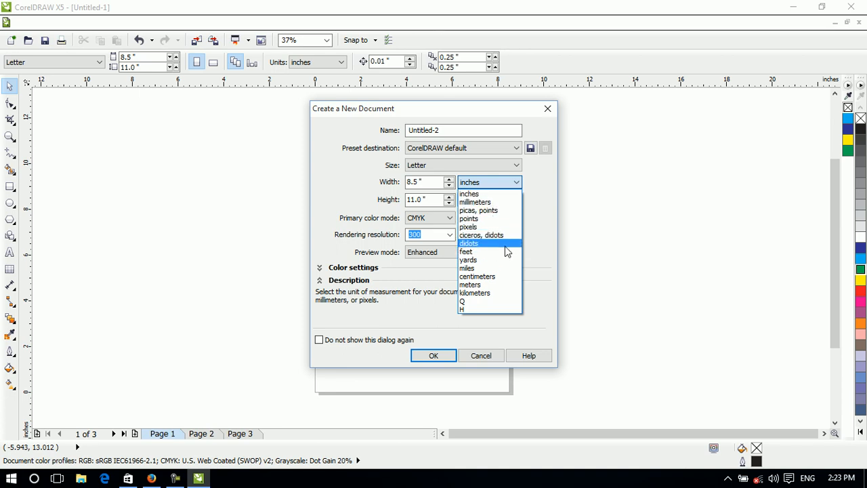
pyautogui.click(490, 287)
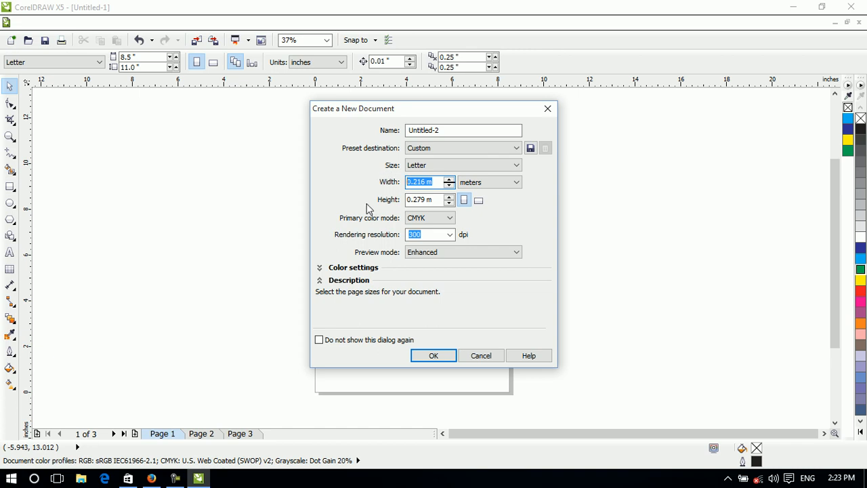
pyautogui.click(413, 201)
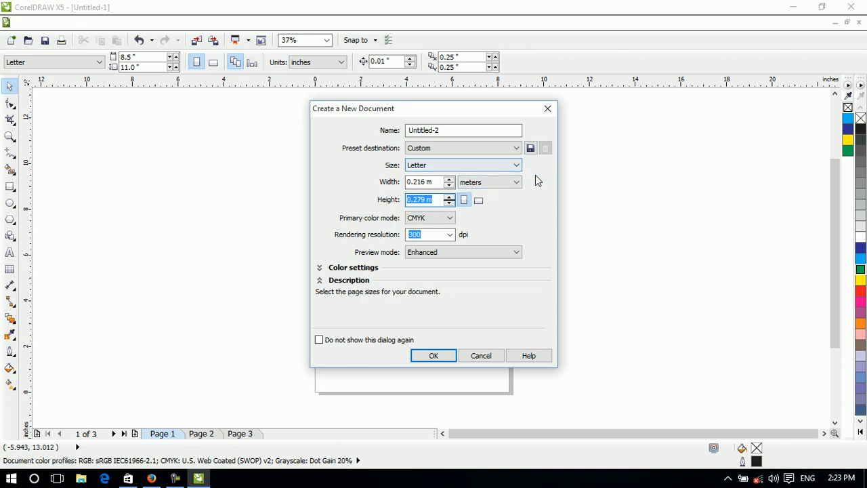
pyautogui.click(482, 355)
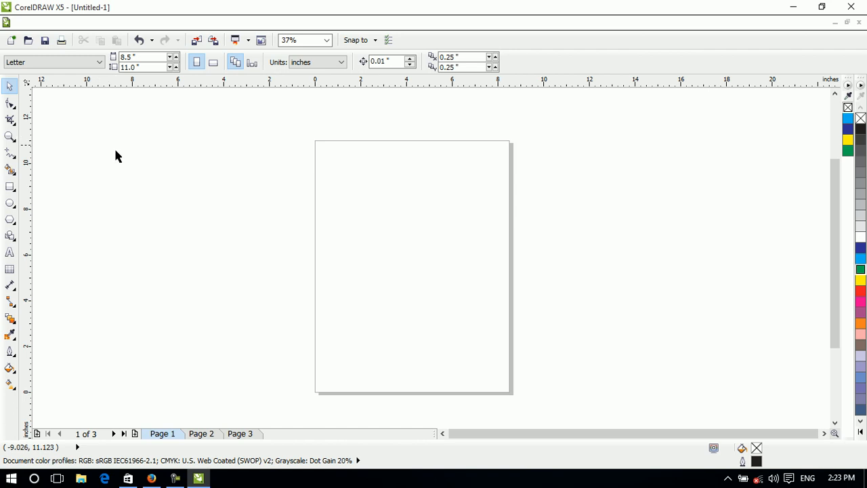
# Look at the contents of pages 2 and 3, and return to page 1.
pyautogui.click(87, 24)
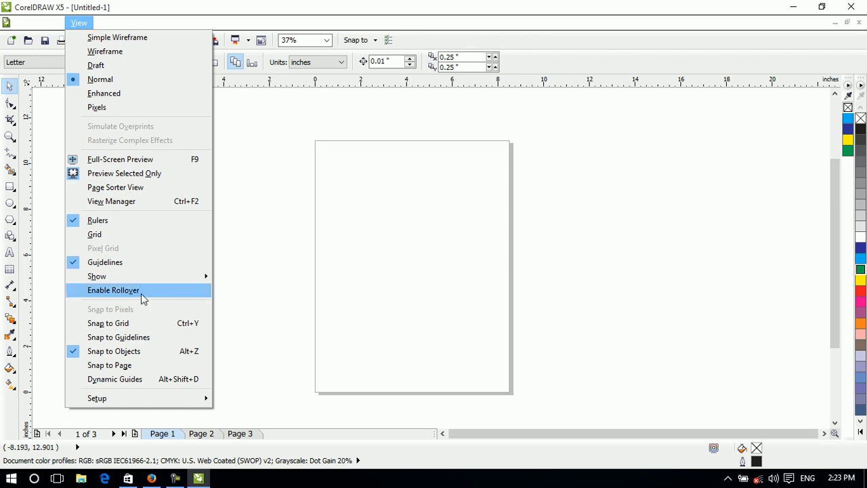
pyautogui.click(295, 179)
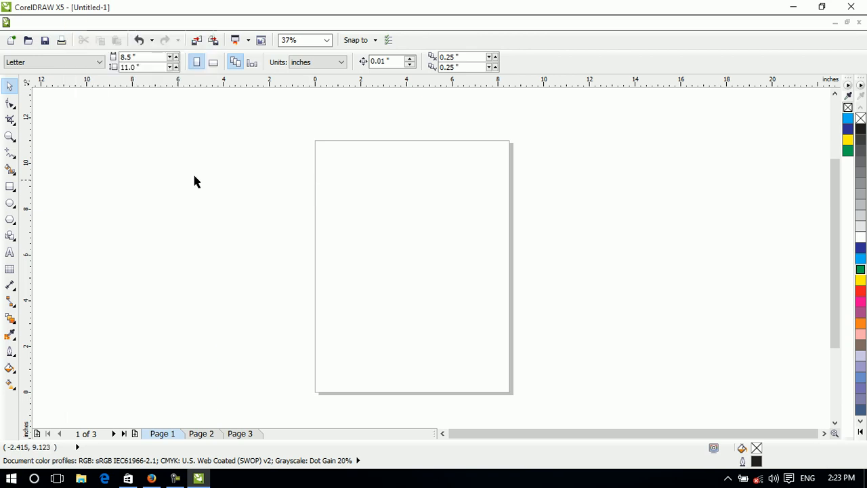
pyautogui.click(201, 434)
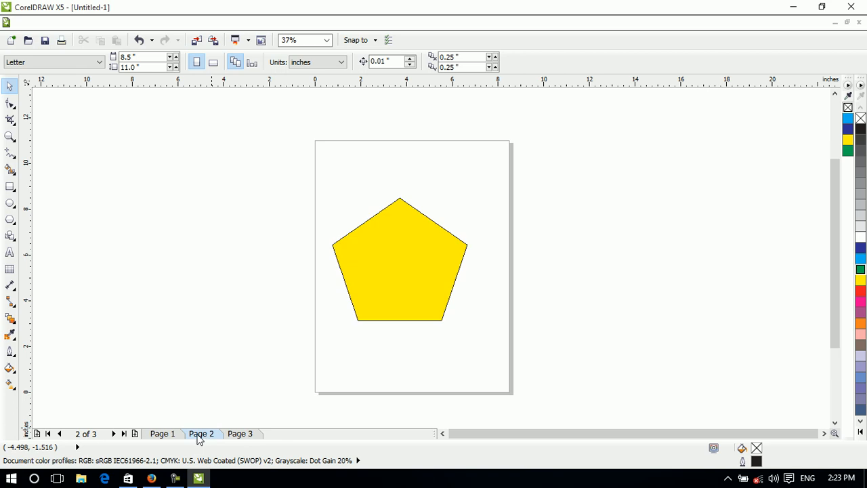
pyautogui.moveTo(265, 142); pyautogui.dragTo(552, 359)
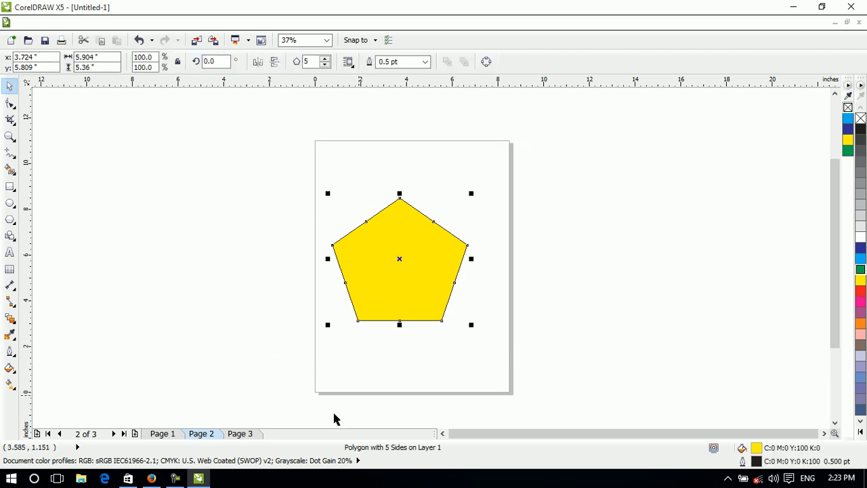
pyautogui.click(241, 434)
pyautogui.click(163, 433)
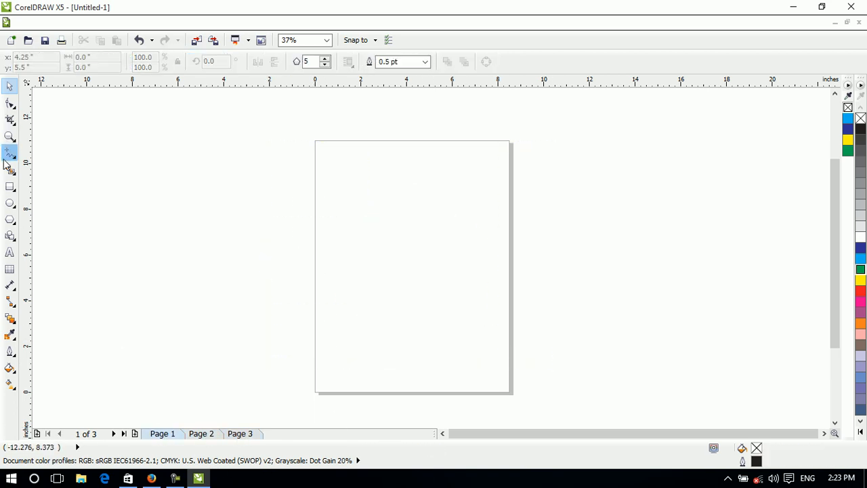
# Draw an ellipse about 6.2 by 7.8 inches overlapping the page's right edge and fill it with dark blue.
pyautogui.click(10, 204)
pyautogui.moveTo(405, 168); pyautogui.dragTo(548, 349)
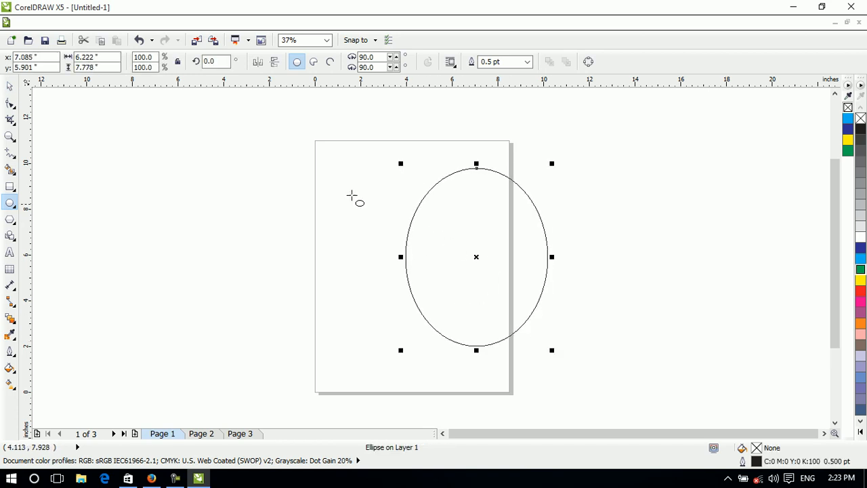
pyautogui.click(860, 248)
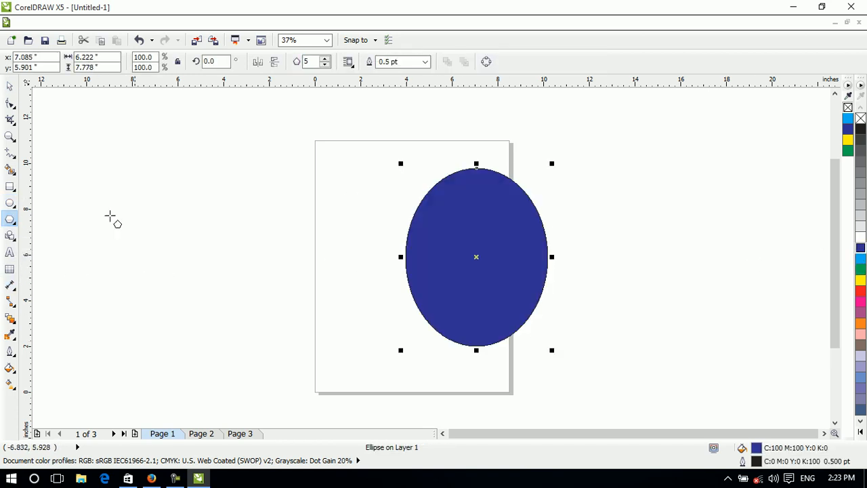
# Draw a rectangle about 6.7 by 4.4 inches across the page's left edge and fill it with cyan.
pyautogui.click(10, 187)
pyautogui.moveTo(225, 192); pyautogui.dragTo(378, 291)
pyautogui.click(859, 258)
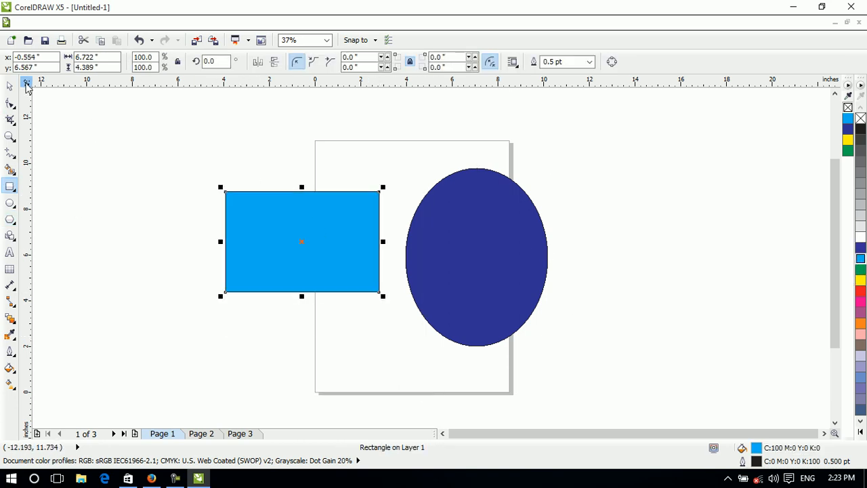
# Delete the dark blue ellipse and undo the deletion.
pyautogui.click(10, 86)
pyautogui.click(446, 258)
pyautogui.press('Delete')
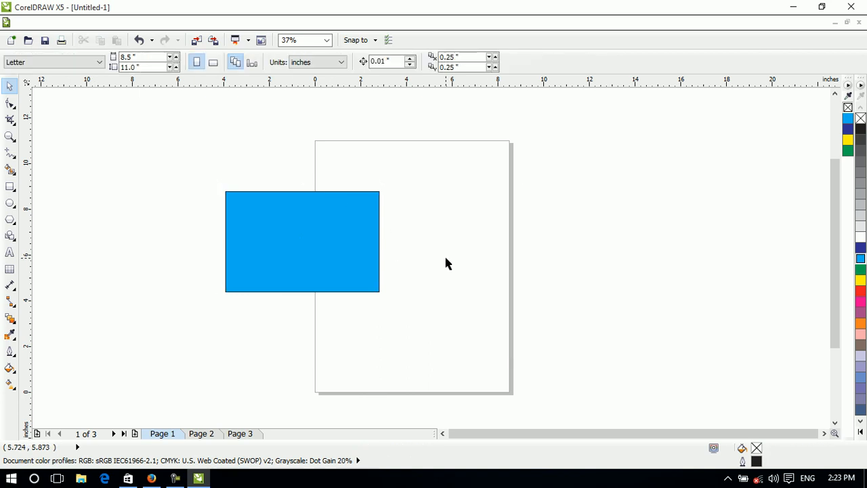
pyautogui.click(61, 24)
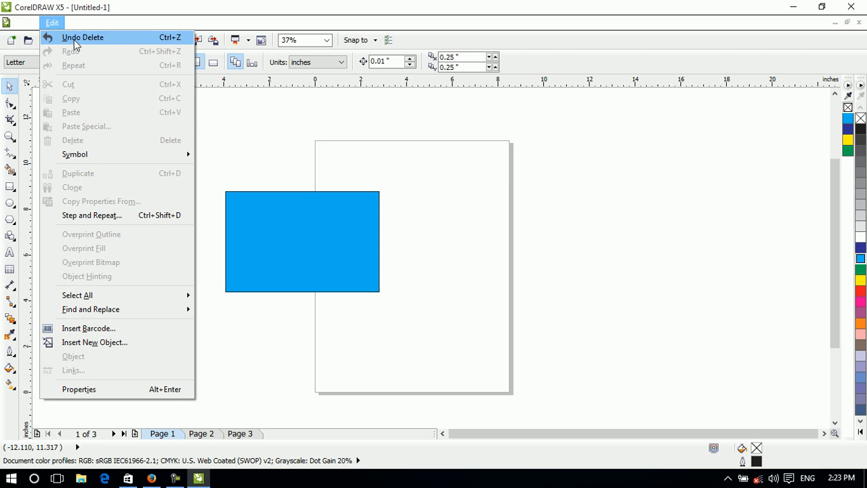
pyautogui.click(74, 39)
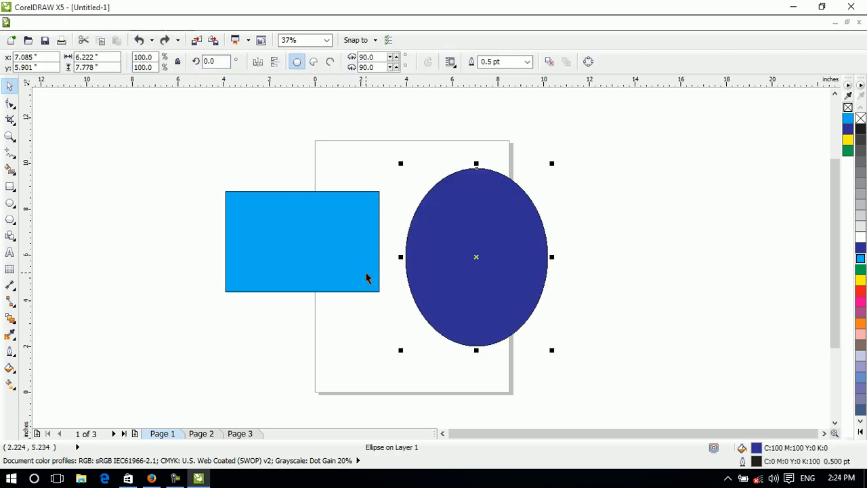
# Enable rollover and delete the dark blue ellipse to check whether the deletion can be undone.
pyautogui.click(79, 22)
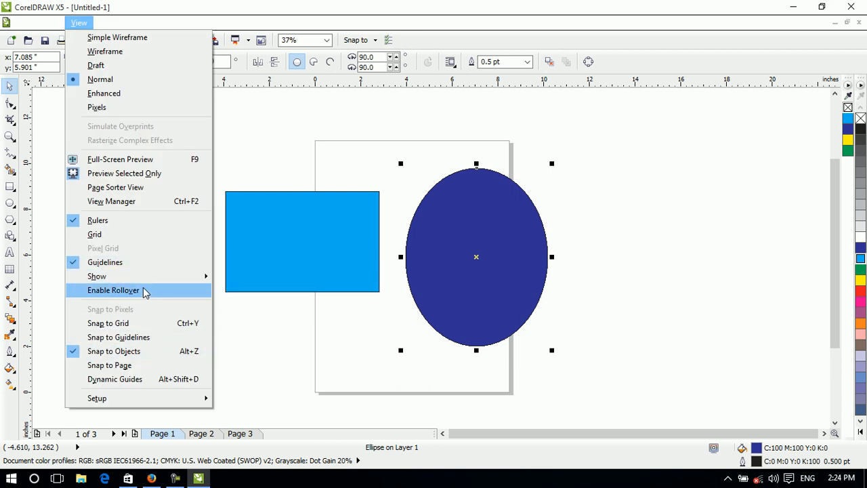
pyautogui.click(144, 290)
pyautogui.press('Delete')
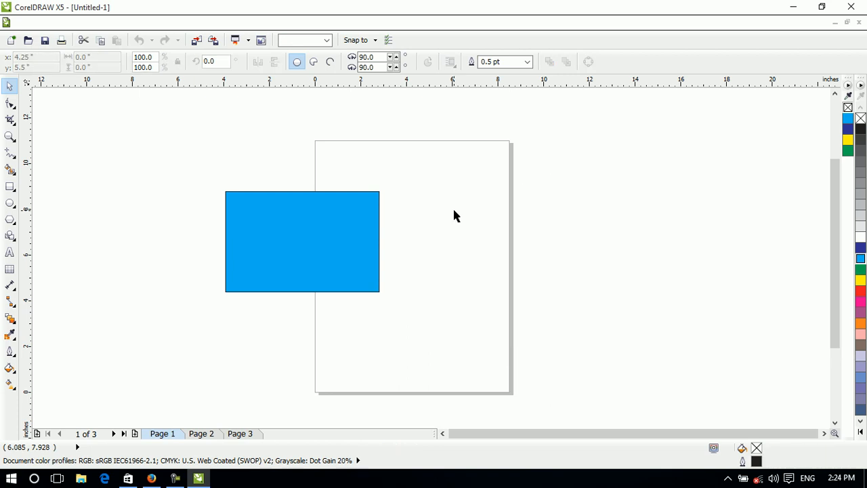
pyautogui.click(55, 24)
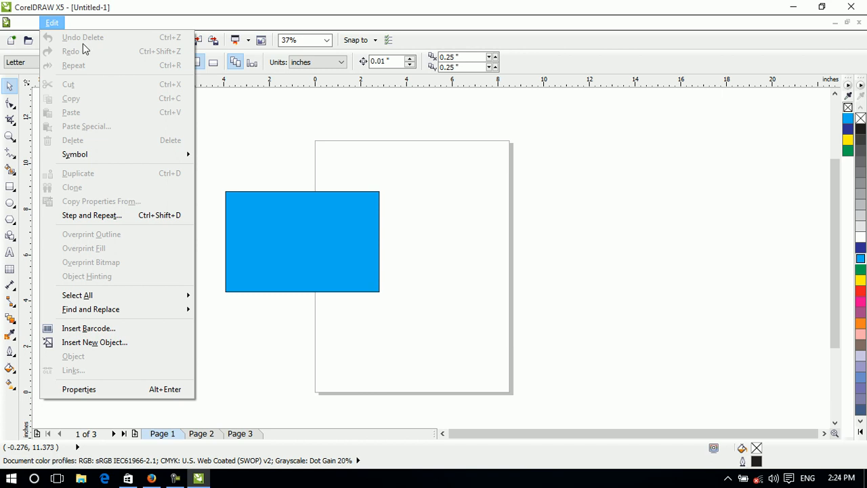
# Turn off rollover and undo the deletion of the ellipse.
pyautogui.moveTo(79, 22)
pyautogui.click(126, 292)
pyautogui.click(58, 27)
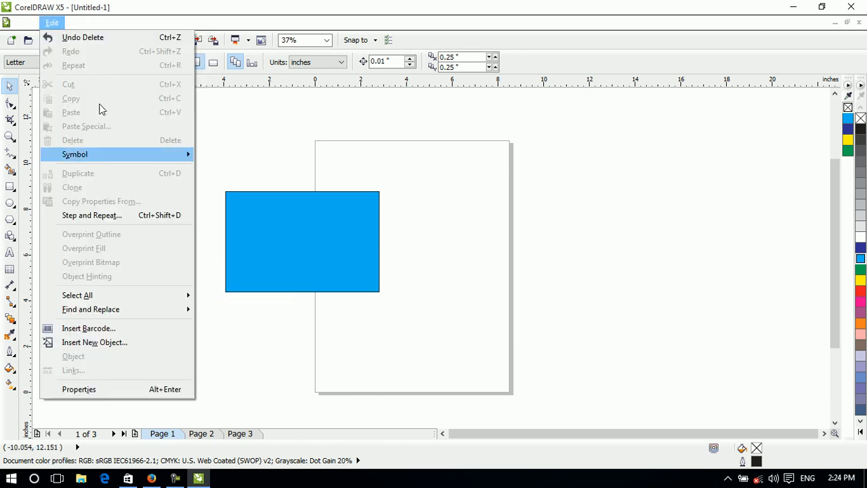
pyautogui.click(97, 45)
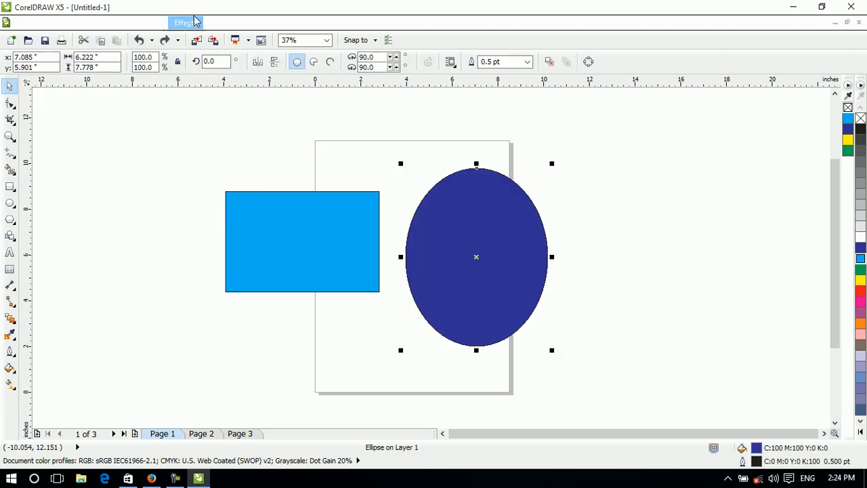
# Cut the dark blue ellipse and paste it back onto the page.
pyautogui.click(83, 40)
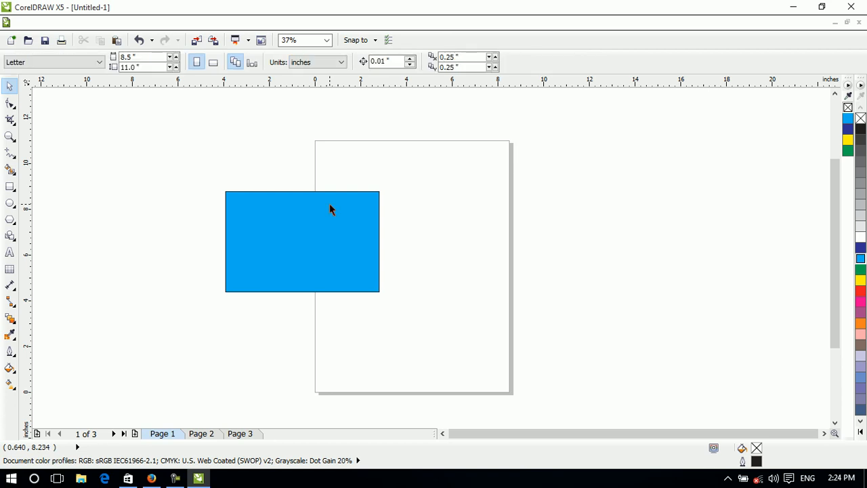
pyautogui.hotkey('ctrl', 'v')
pyautogui.click(79, 24)
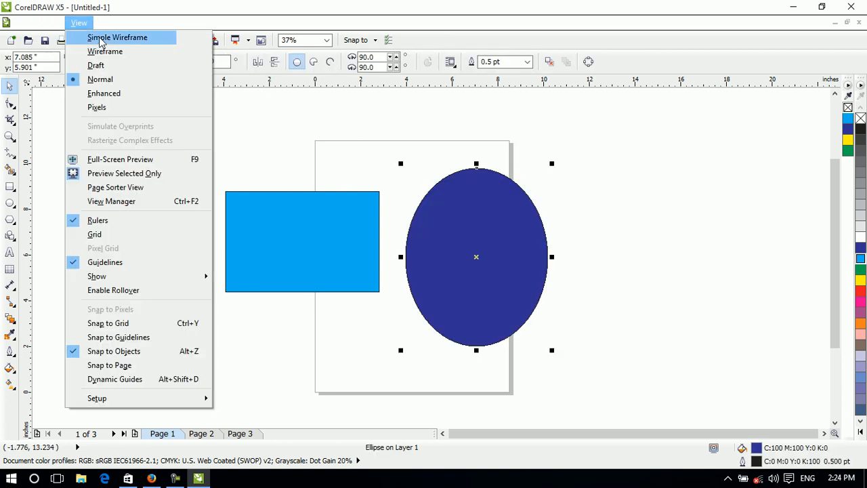
pyautogui.moveTo(149, 398)
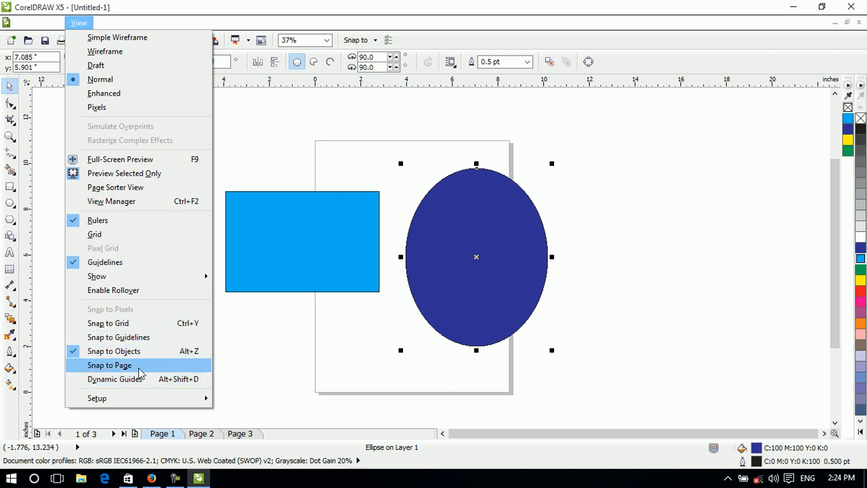
pyautogui.click(390, 259)
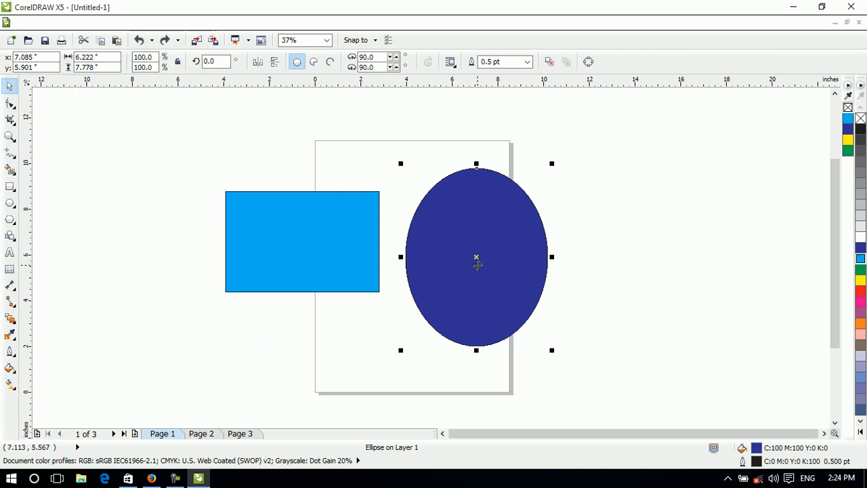
# Delete the dark blue ellipse and the light blue rectangle from the page.
pyautogui.press('Delete')
pyautogui.click(323, 209)
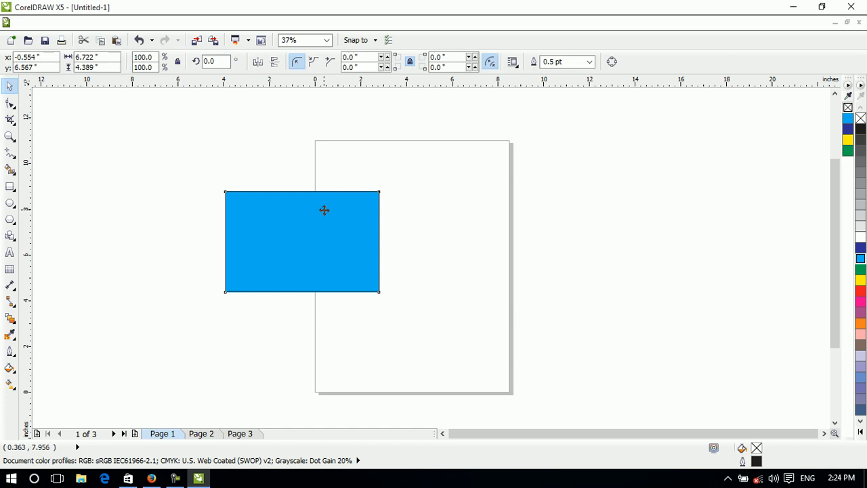
pyautogui.press('Delete')
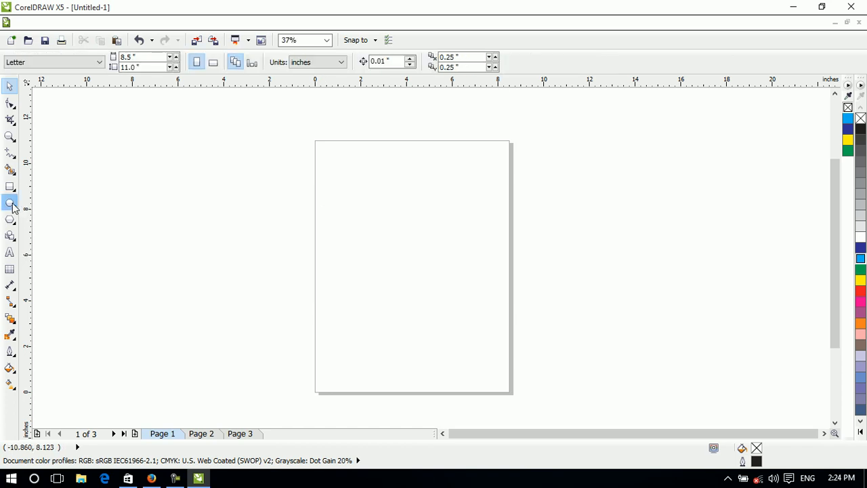
# Draw a circle about 7.8 inches across, move it to the middle of the page and fill it dark blue.
pyautogui.click(10, 203)
pyautogui.moveTo(361, 150); pyautogui.dragTo(539, 328)
pyautogui.moveTo(449, 238); pyautogui.dragTo(407, 252)
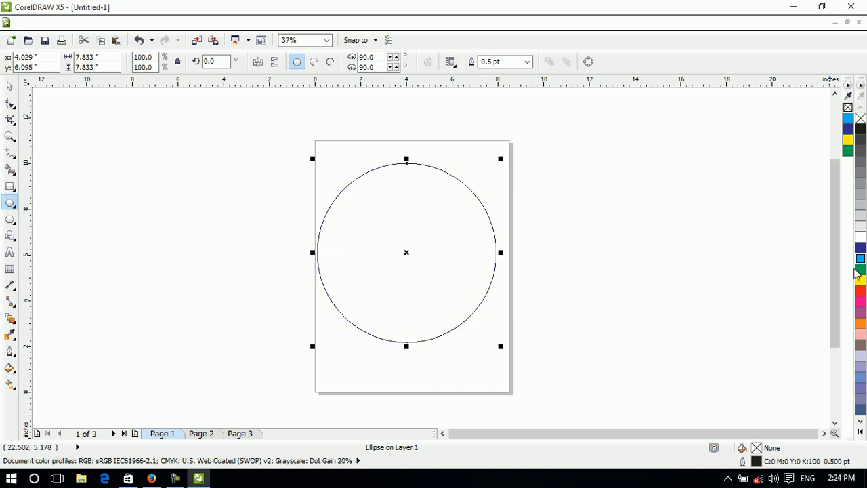
pyautogui.click(860, 249)
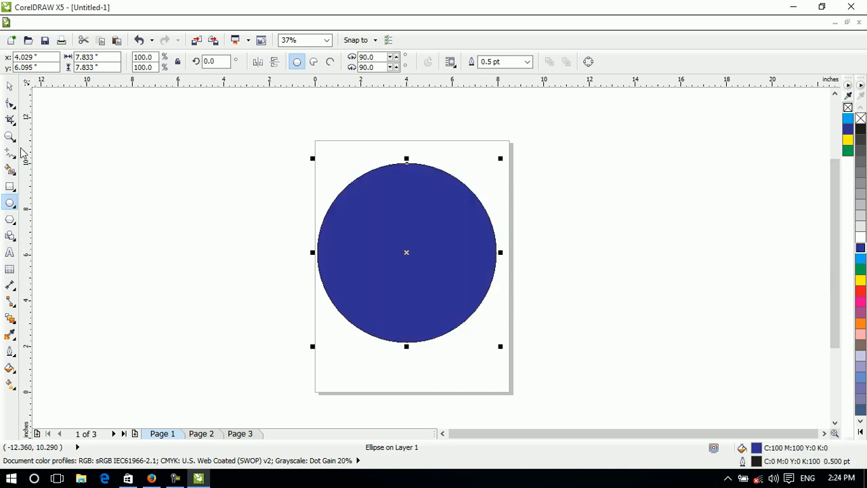
# Draw a second, unfilled circle about 8.4 inches across and snap its center onto the dark blue circle's center.
pyautogui.moveTo(87, 142); pyautogui.dragTo(278, 333)
pyautogui.moveTo(184, 237); pyautogui.dragTo(407, 253)
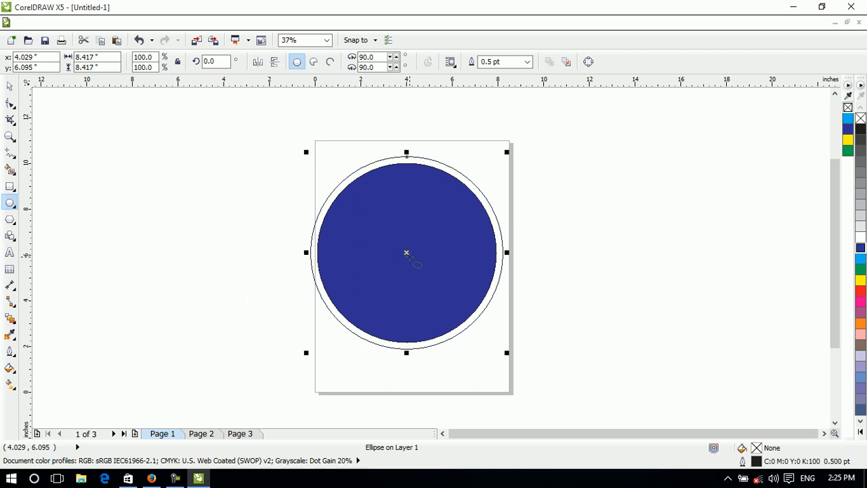
# Turn off Snap to Objects and move the unfilled circle slightly off the dark blue circle's center.
pyautogui.click(80, 22)
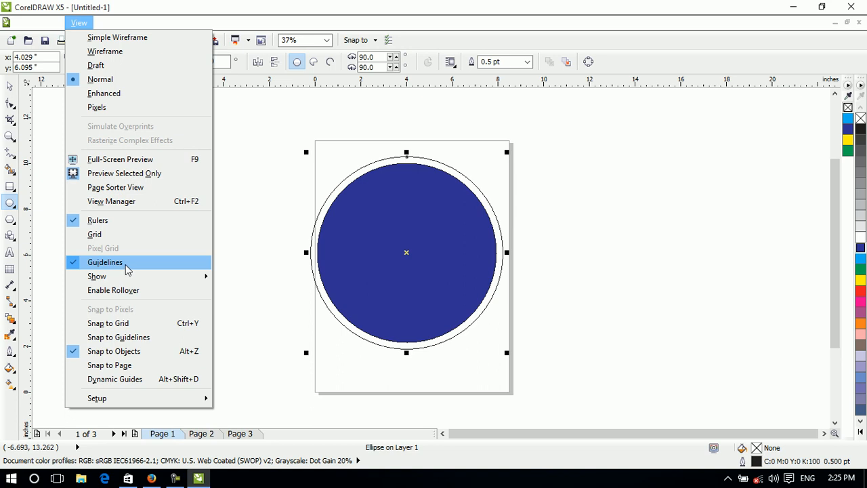
pyautogui.click(126, 351)
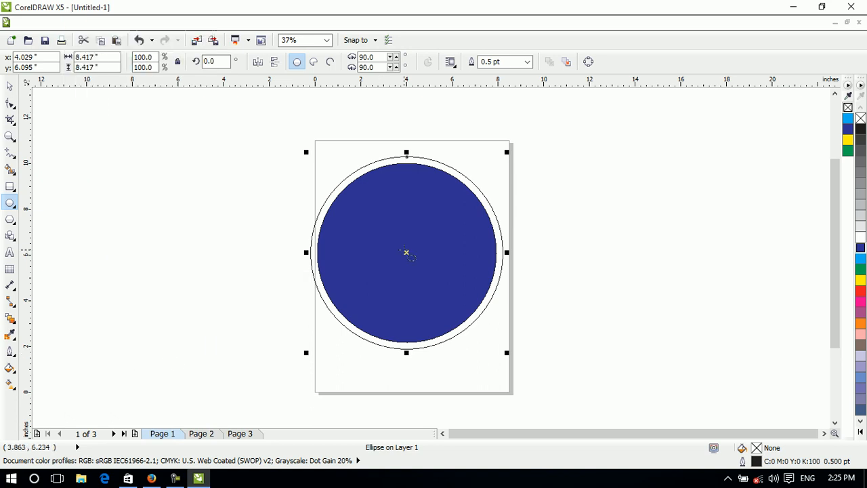
pyautogui.moveTo(407, 252)
pyautogui.mouseDown()
pyautogui.moveTo(408, 262)
pyautogui.moveTo(409, 251)
pyautogui.mouseUp()
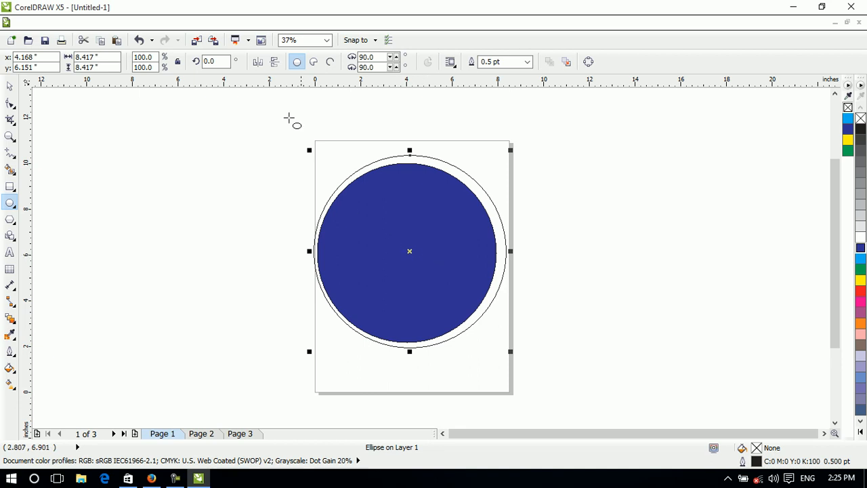
# Show the grid and hide it again.
pyautogui.click(79, 23)
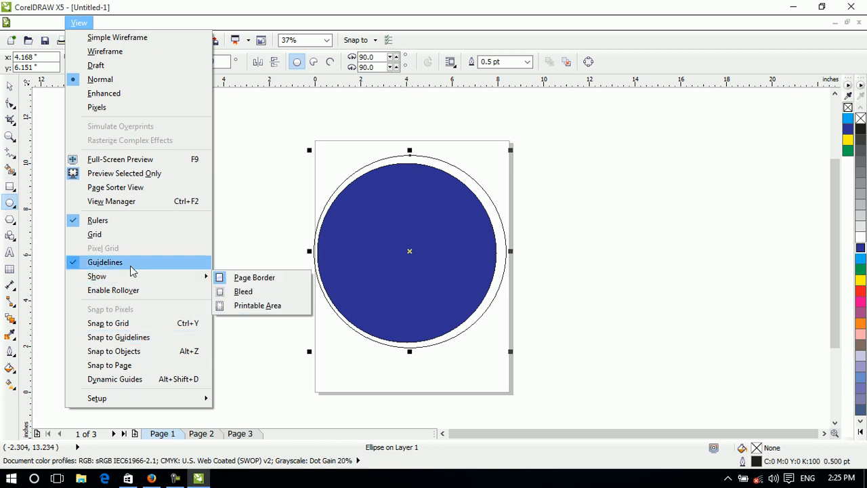
pyautogui.click(133, 241)
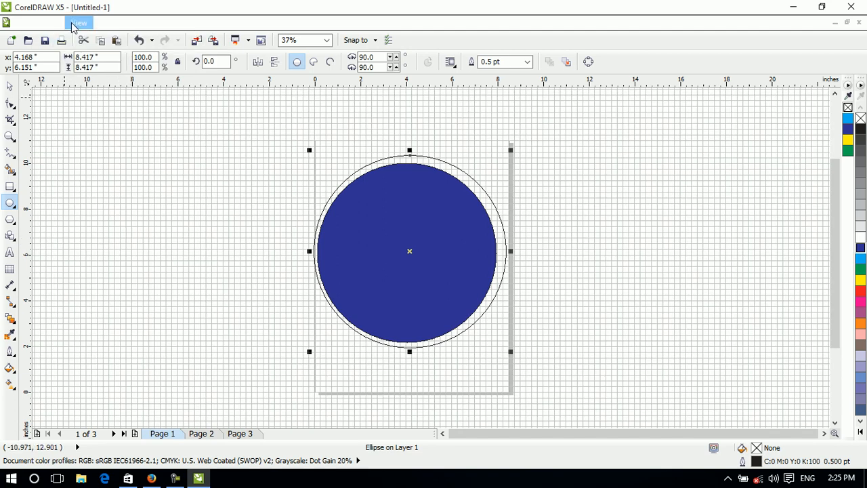
pyautogui.click(79, 23)
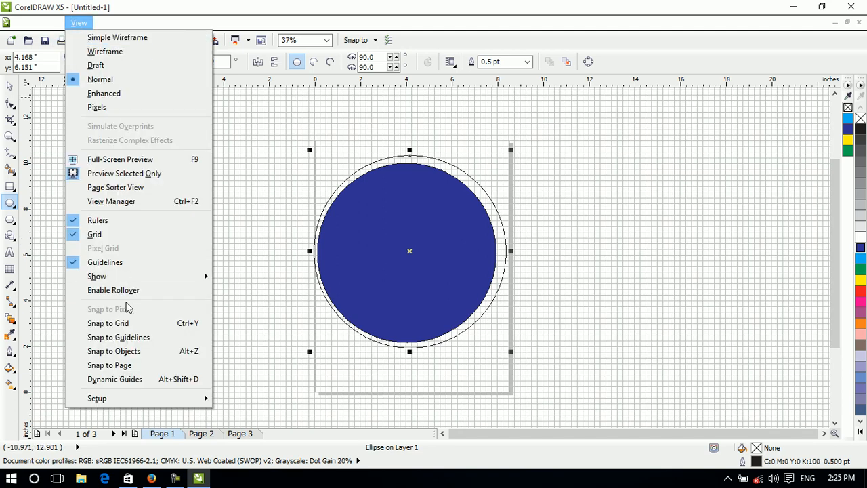
pyautogui.click(136, 232)
# Add a horizontal guideline at about 9.4 inches and a vertical one at about -8.4 inches, and move the unfilled circle toward them.
pyautogui.moveTo(209, 91); pyautogui.dragTo(195, 176)
pyautogui.moveTo(26, 217); pyautogui.dragTo(122, 237)
pyautogui.click(415, 266)
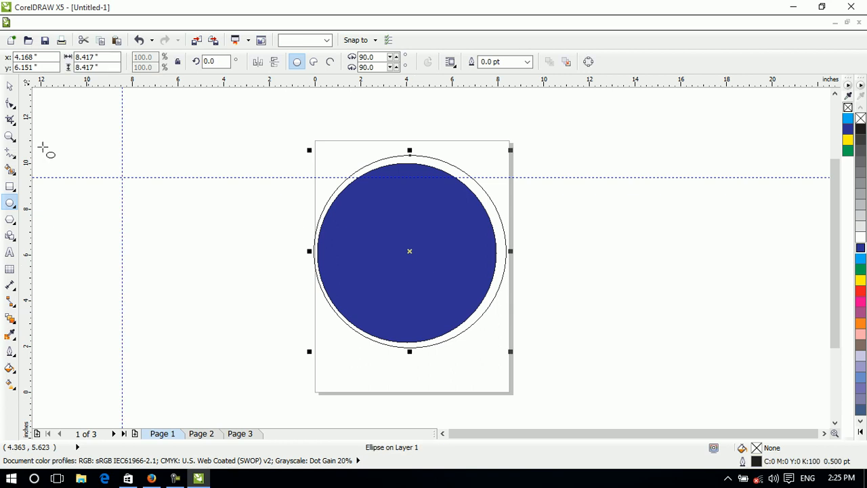
pyautogui.moveTo(409, 251); pyautogui.dragTo(246, 282)
# Turn on Snap to Guidelines and move the unfilled circle until it touches both guidelines.
pyautogui.click(76, 24)
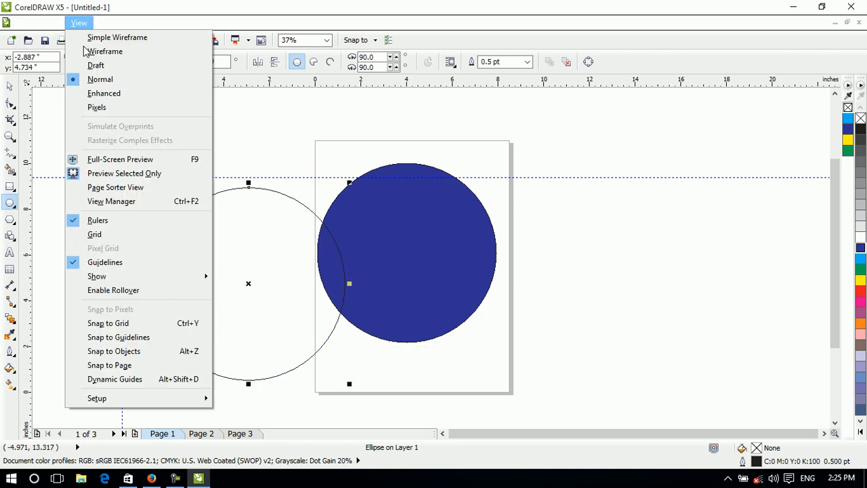
pyautogui.click(144, 336)
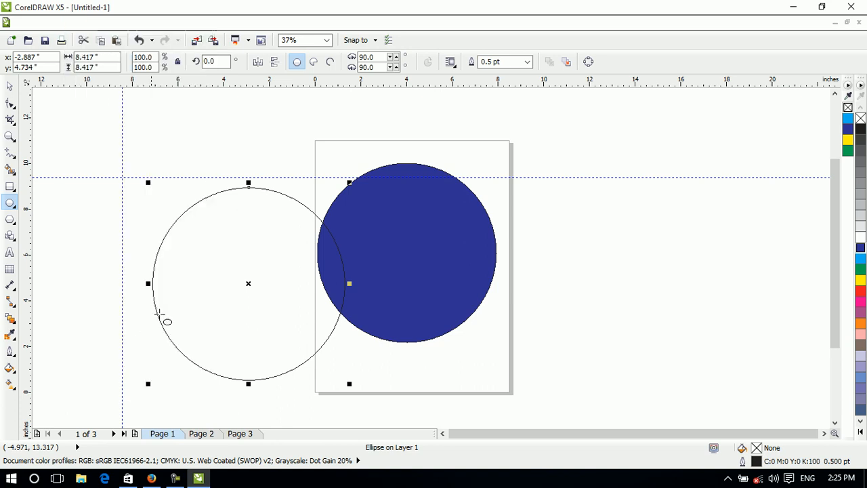
pyautogui.moveTo(247, 282); pyautogui.dragTo(218, 272)
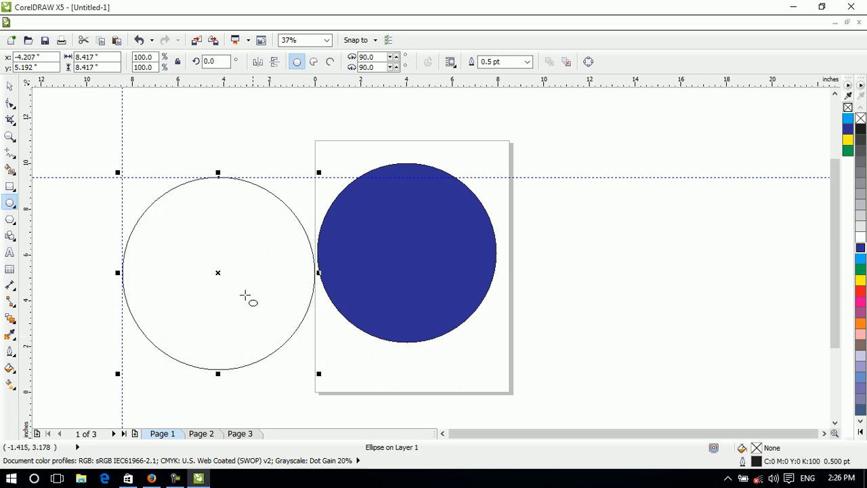
# Show the grid and move the unfilled circle slightly away from the guidelines.
pyautogui.click(103, 25)
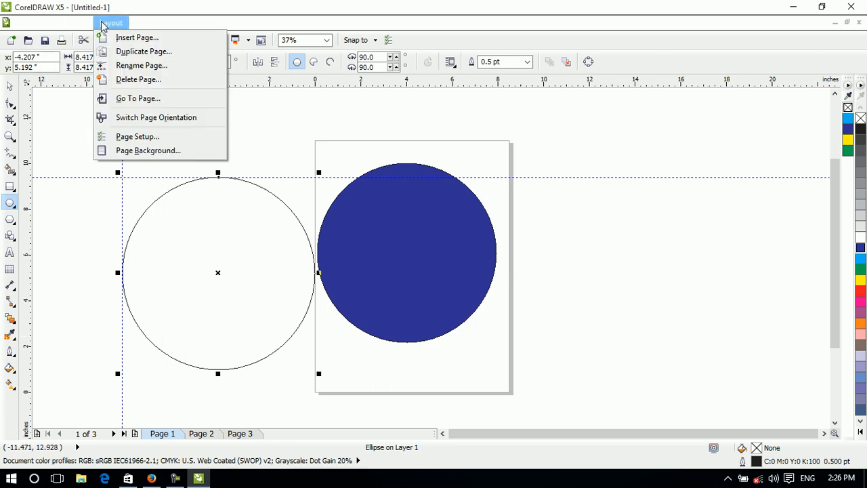
pyautogui.moveTo(78, 23)
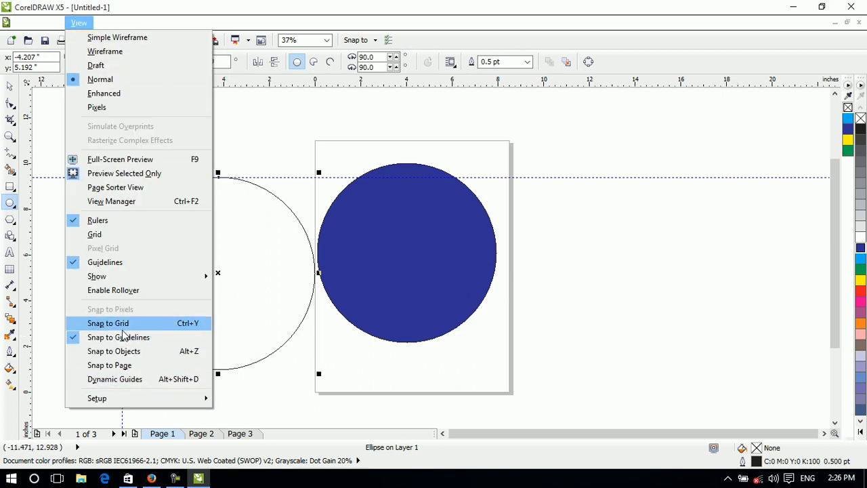
pyautogui.click(112, 235)
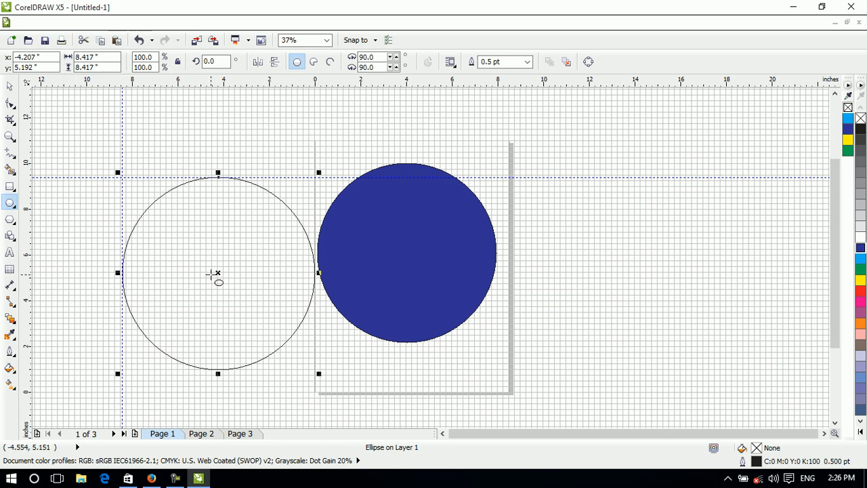
pyautogui.moveTo(218, 272); pyautogui.dragTo(226, 288)
pyautogui.moveTo(226, 279)
pyautogui.mouseDown()
pyautogui.moveTo(230, 295)
pyautogui.moveTo(227, 290)
pyautogui.mouseUp()
# Switch snapping from guidelines to the grid and move the unfilled circle left along the grid.
pyautogui.click(79, 24)
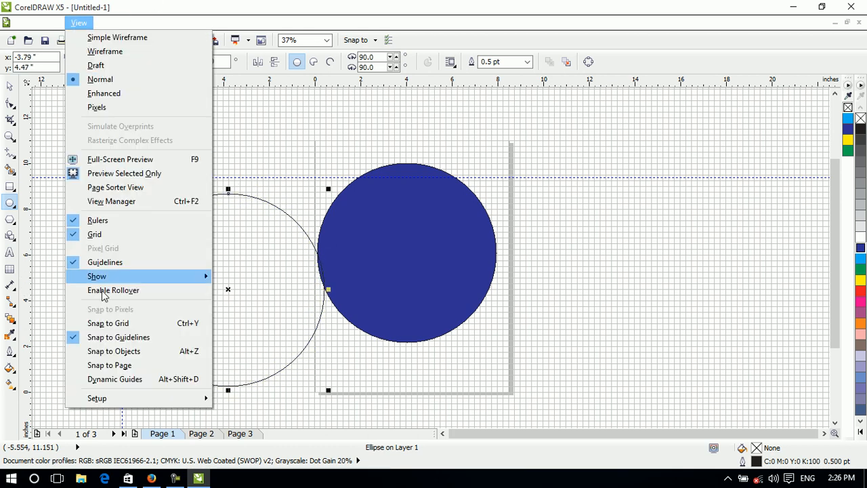
pyautogui.click(103, 338)
pyautogui.click(78, 23)
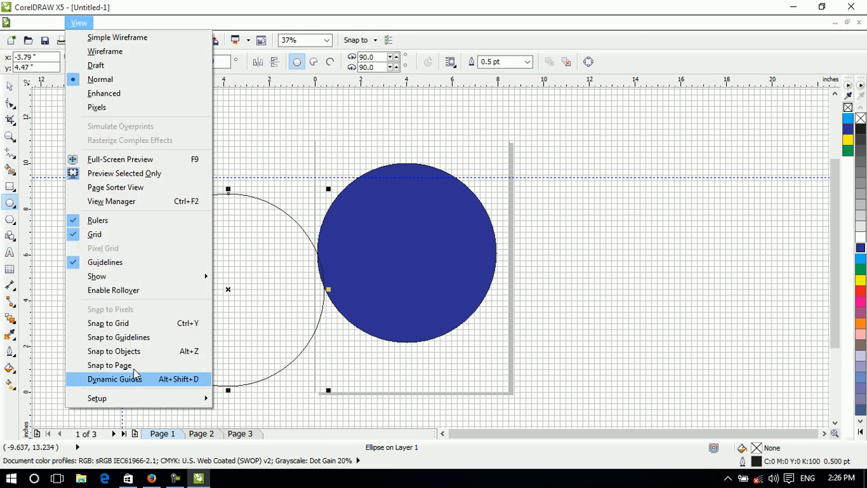
pyautogui.click(136, 328)
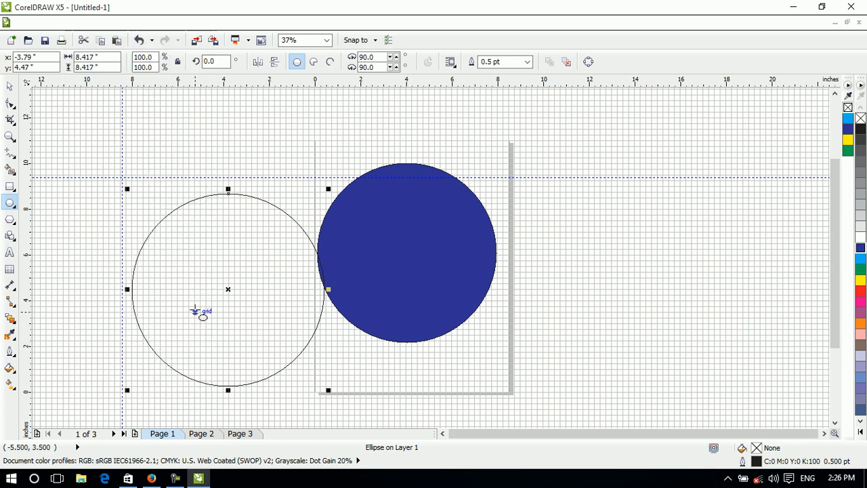
pyautogui.moveTo(226, 288); pyautogui.dragTo(192, 291)
# Undo the last four moves of the unfilled circle.
pyautogui.hotkey('ctrl', 'z')
pyautogui.hotkey('ctrl', 'z')
pyautogui.hotkey('ctrl', 'z')
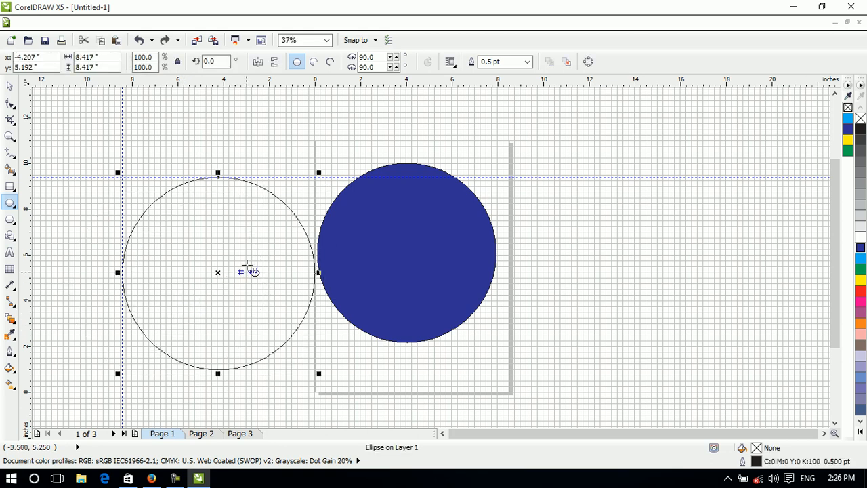
pyautogui.hotkey('ctrl', 'z')
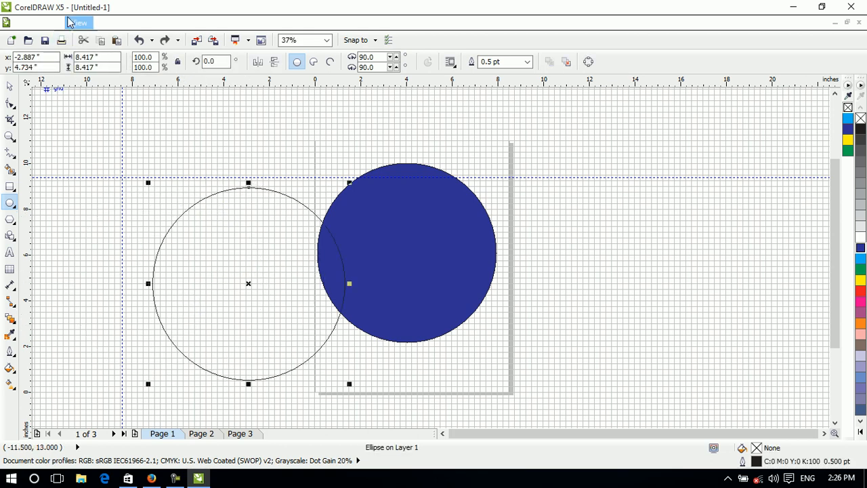
# Turn on Snap to Objects and turn off Snap to Grid.
pyautogui.click(77, 22)
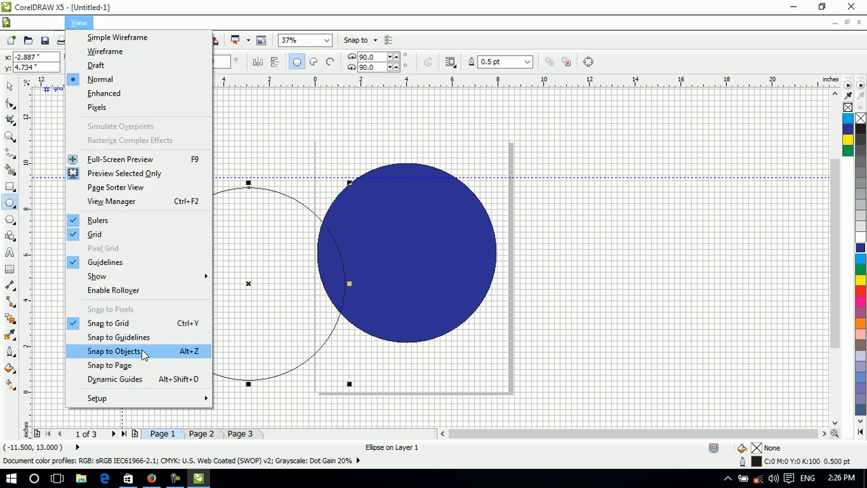
pyautogui.click(114, 351)
pyautogui.click(54, 22)
pyautogui.moveTo(79, 23)
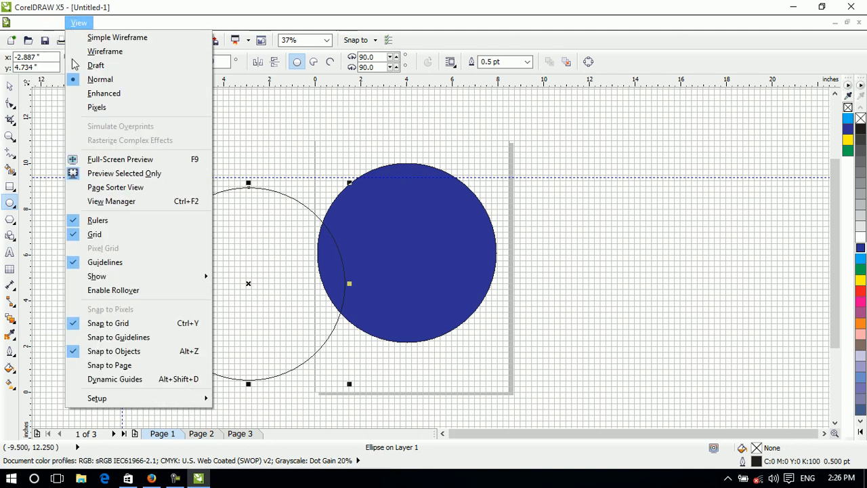
pyautogui.click(107, 324)
# Turn Dynamic Guides on and off again.
pyautogui.click(77, 23)
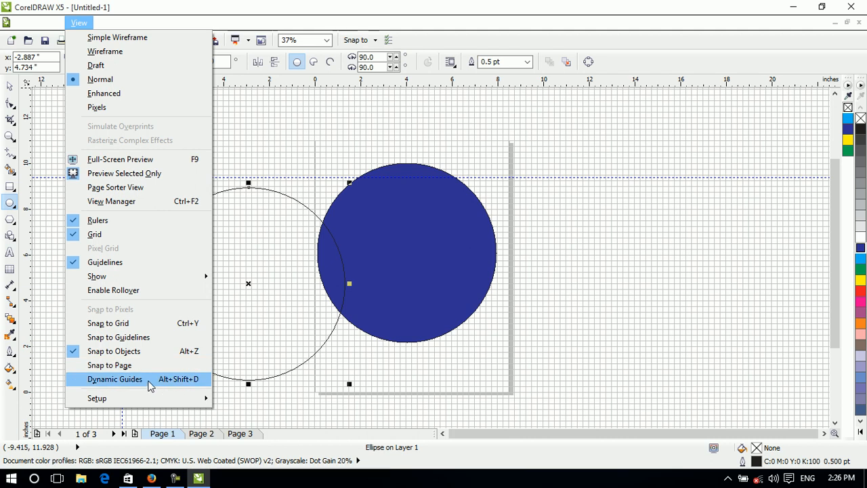
pyautogui.click(149, 381)
pyautogui.click(74, 22)
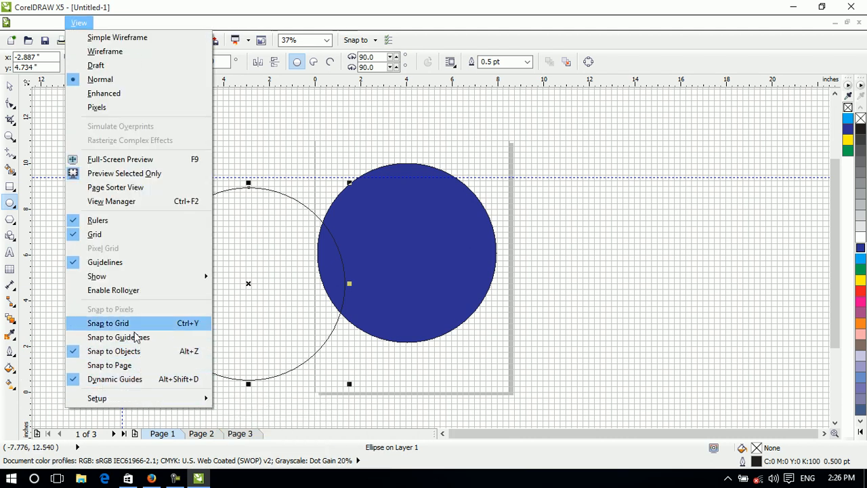
pyautogui.click(139, 381)
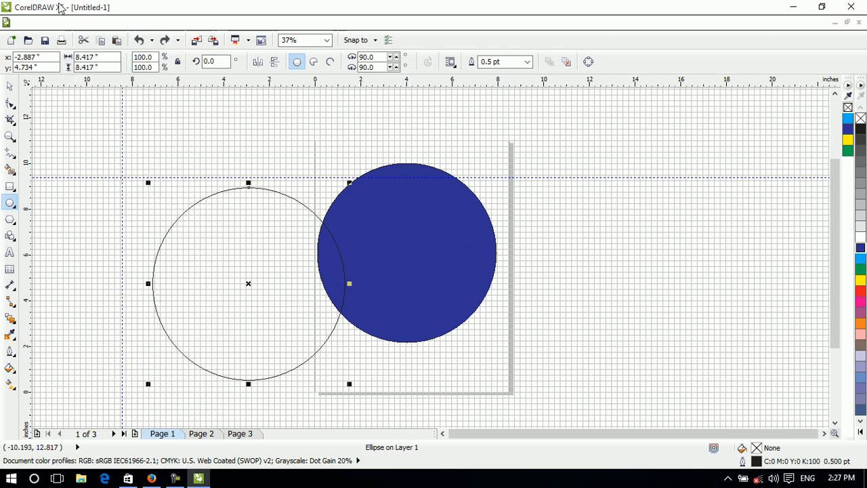
# Hide the grid.
pyautogui.click(53, 23)
pyautogui.moveTo(78, 23)
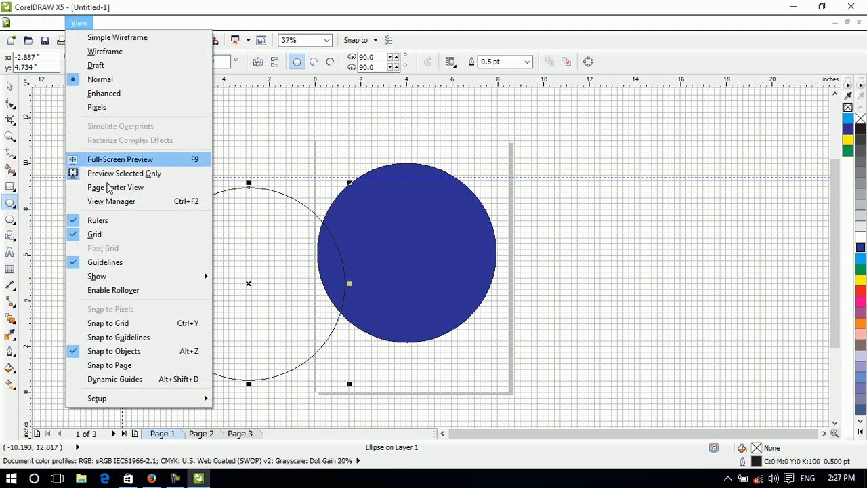
pyautogui.click(120, 235)
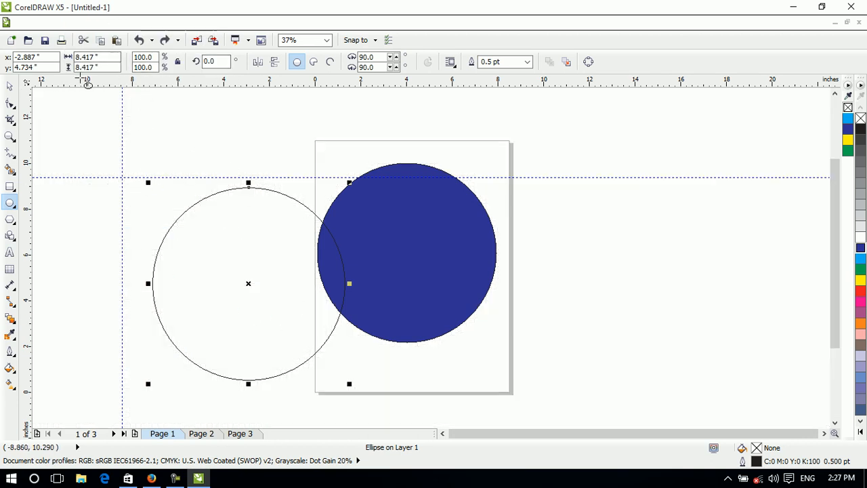
pyautogui.click(52, 23)
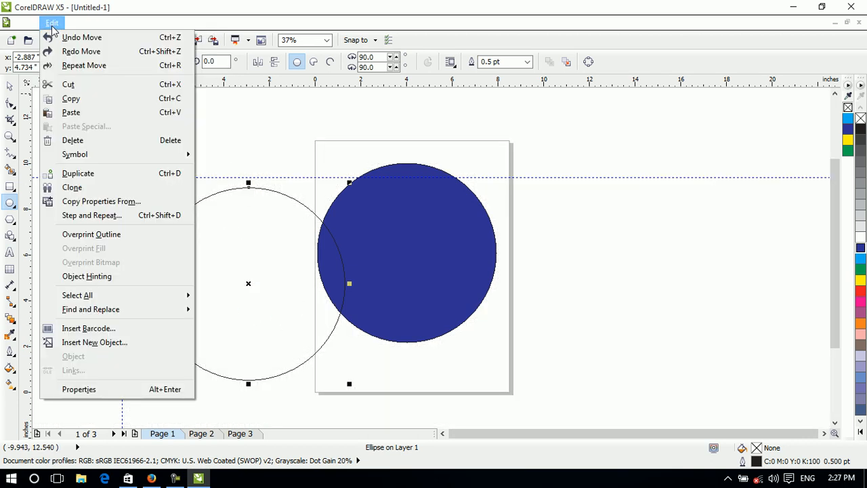
pyautogui.click(264, 177)
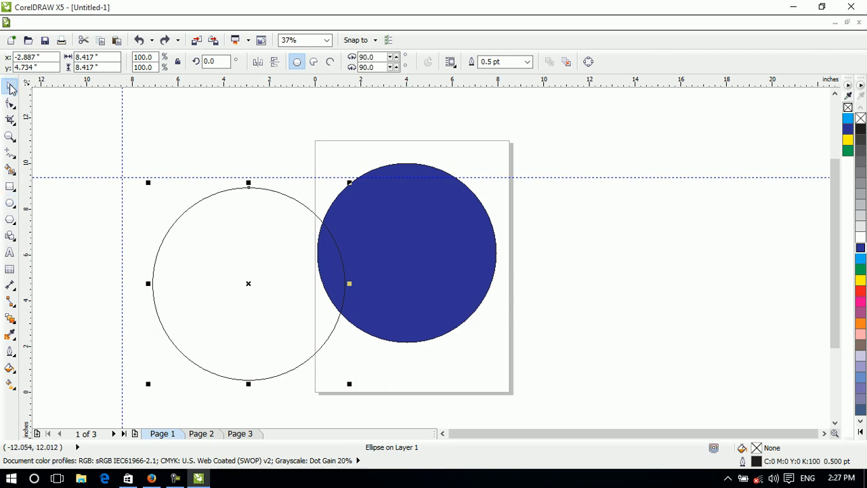
# Delete the horizontal guideline and the vertical guideline.
pyautogui.click(112, 180)
pyautogui.click(121, 178)
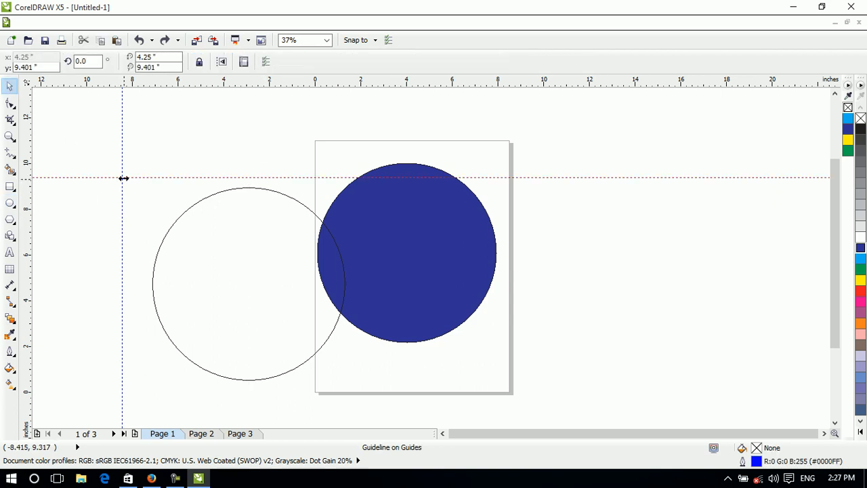
pyautogui.press('Delete')
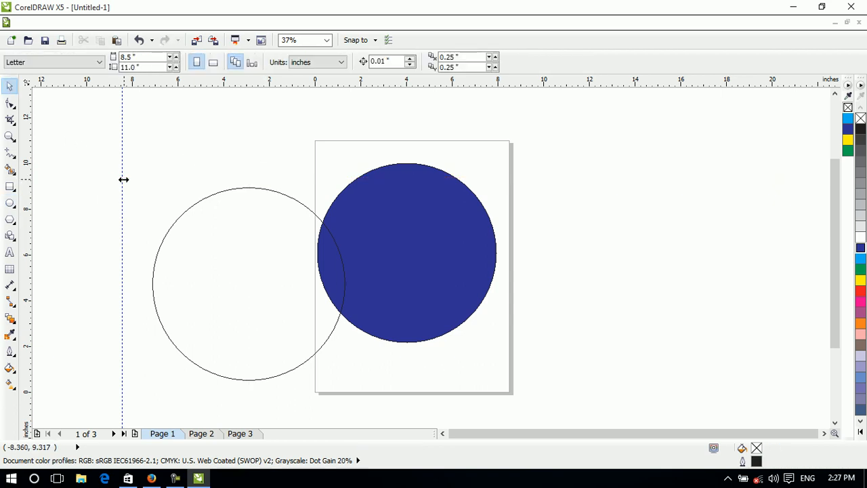
pyautogui.click(124, 179)
pyautogui.press('Delete')
pyautogui.click(78, 22)
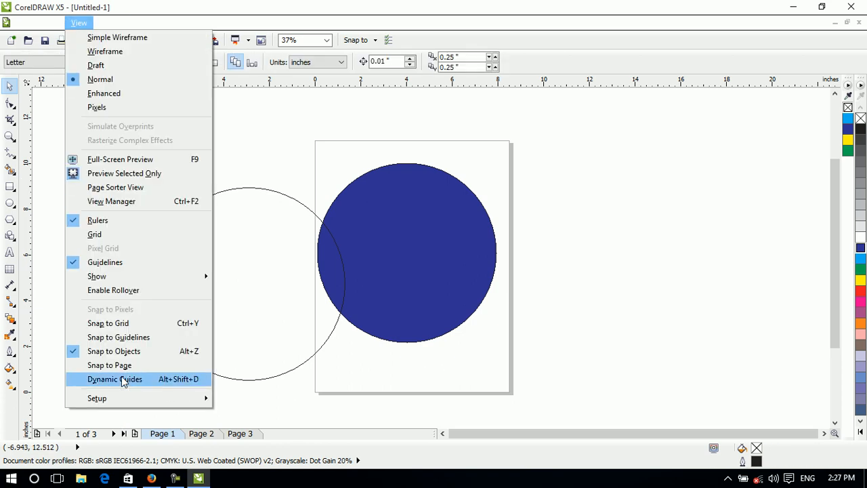
pyautogui.moveTo(119, 400)
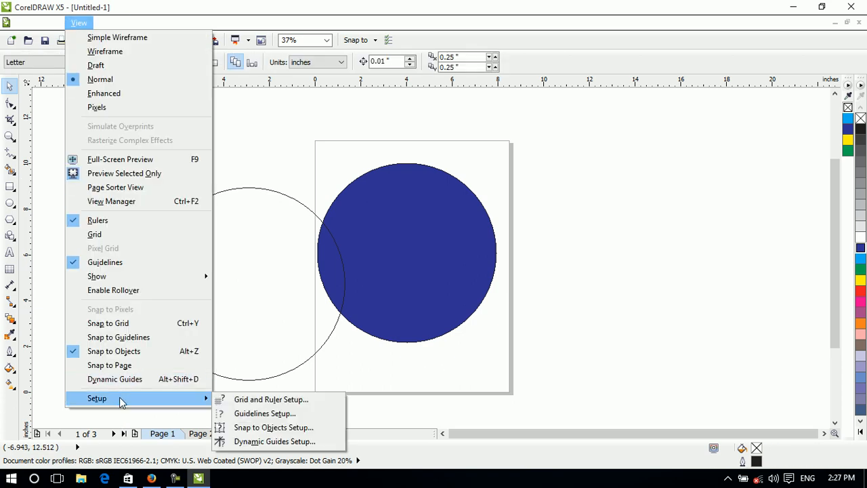
pyautogui.click(285, 403)
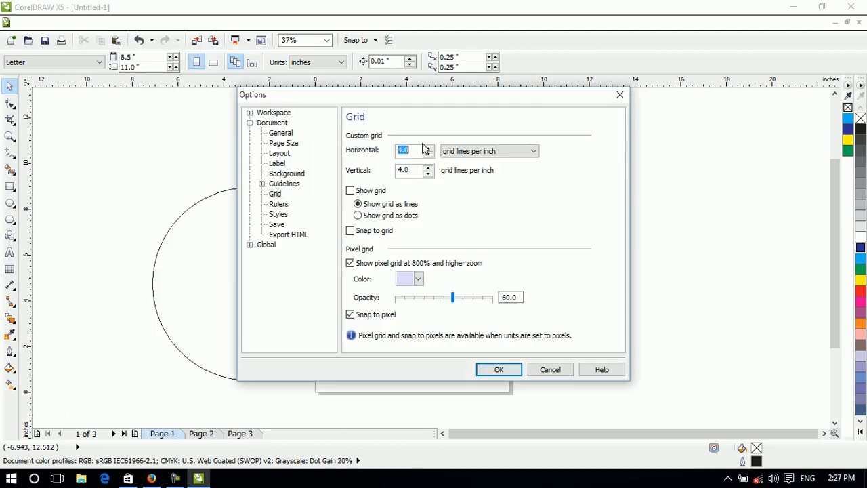
pyautogui.click(549, 369)
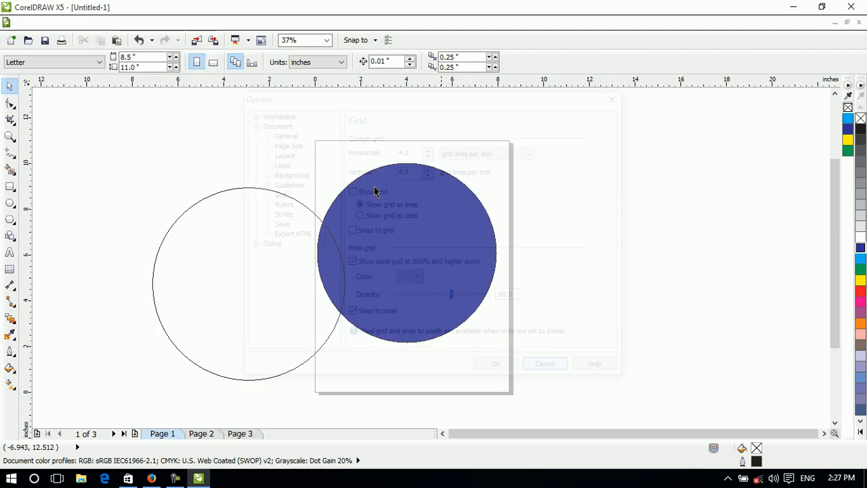
# Show the grid and set its horizontal spacing to 7 grid lines per inch in the grid setup.
pyautogui.click(77, 25)
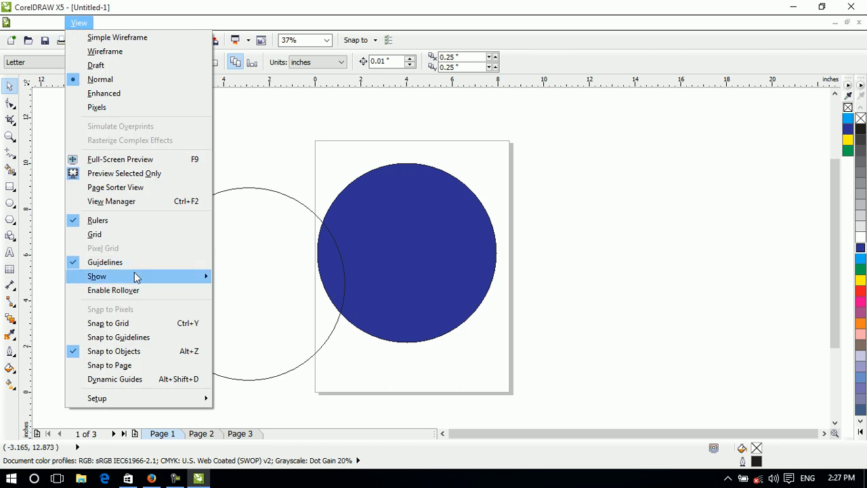
pyautogui.click(137, 235)
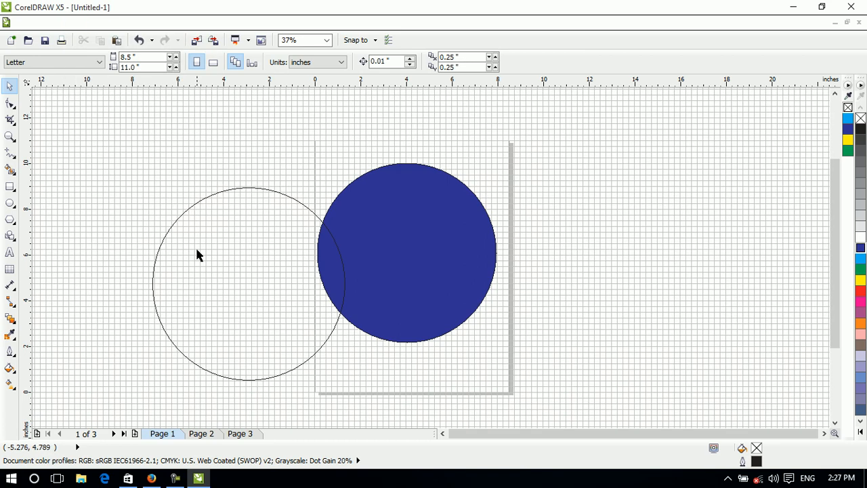
pyautogui.click(75, 24)
pyautogui.moveTo(155, 400)
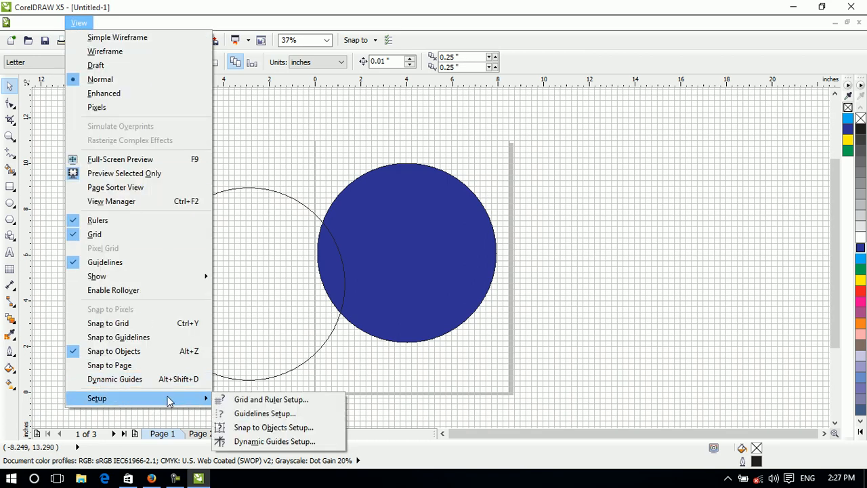
pyautogui.click(319, 403)
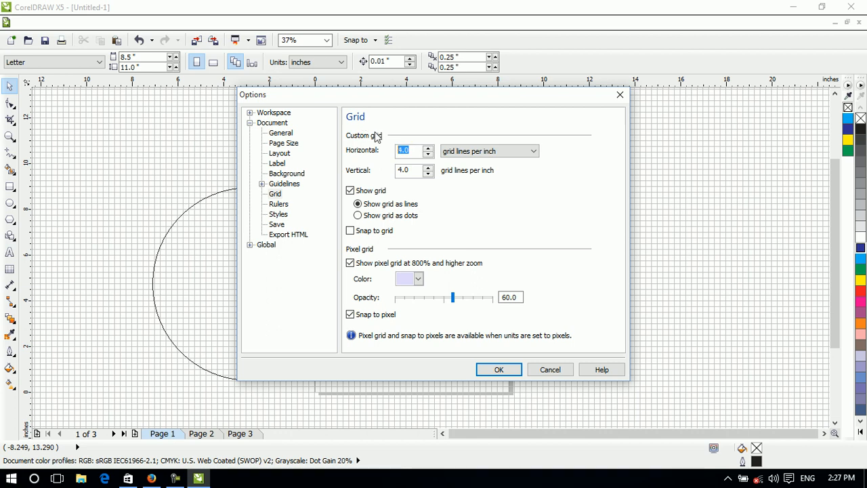
pyautogui.doubleClick(428, 148)
pyautogui.click(464, 152)
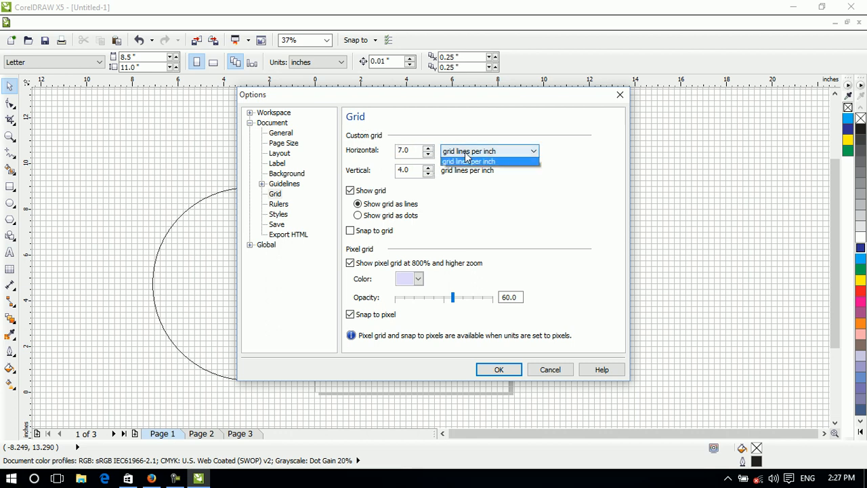
pyautogui.click(499, 171)
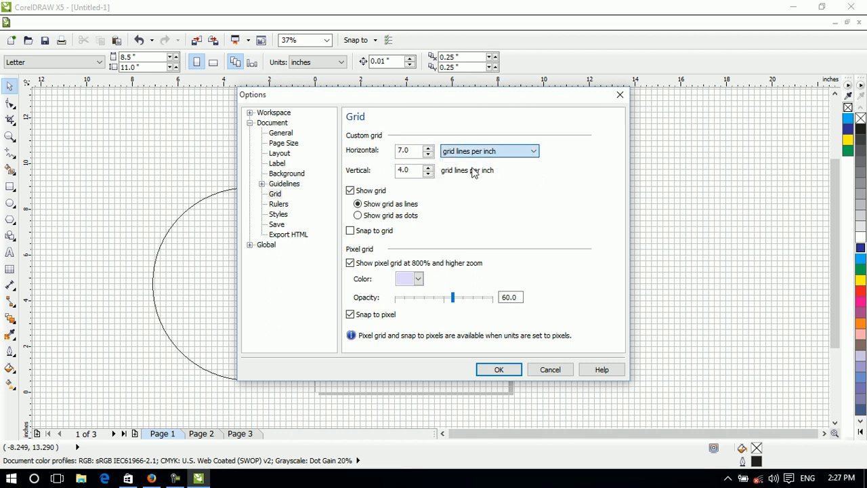
pyautogui.moveTo(412, 170); pyautogui.dragTo(370, 165)
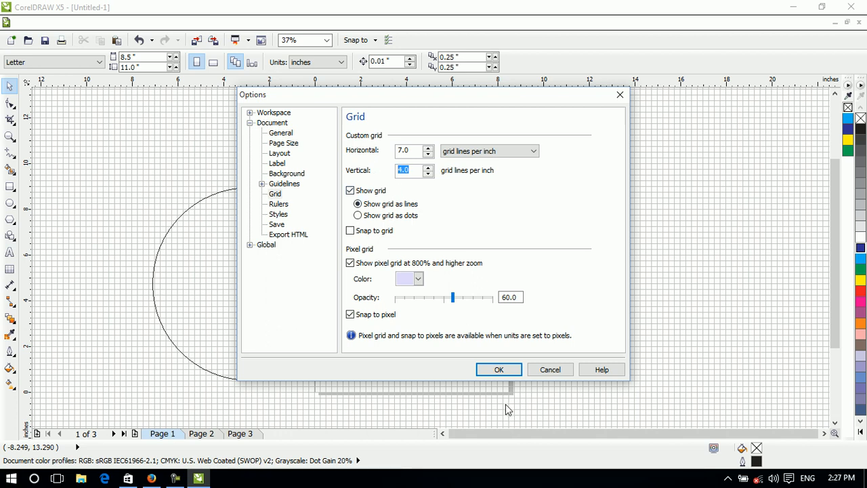
# Set the pixel grid color to yellow, apply the grid settings and inspect the grid at different zoom levels.
pyautogui.click(418, 278)
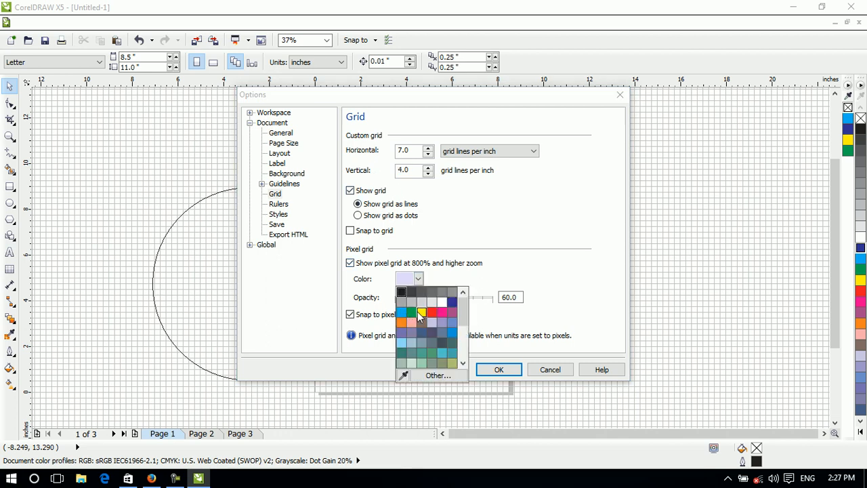
pyautogui.click(421, 312)
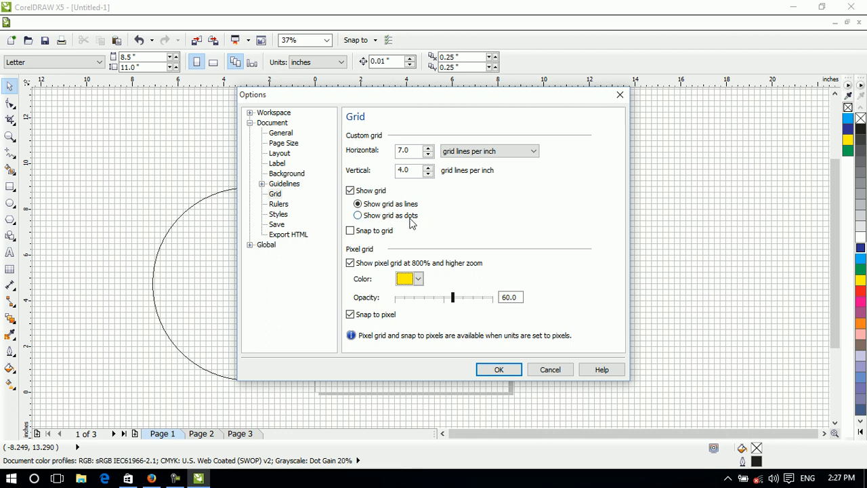
pyautogui.click(500, 369)
pyautogui.scroll(6, 267, 161)
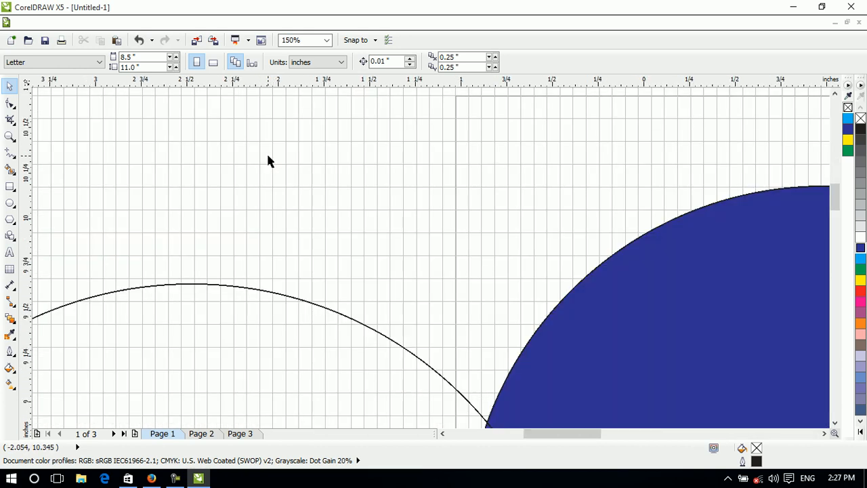
pyautogui.scroll(-8, 267, 161)
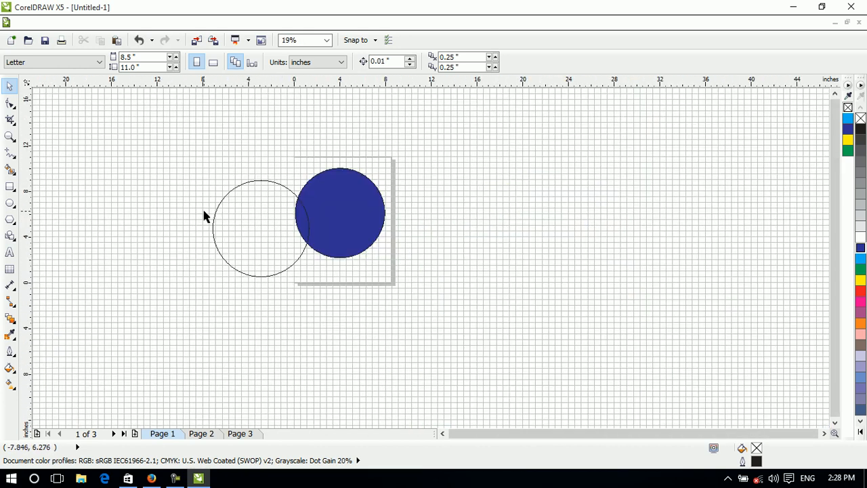
# Change the pixel grid color to light purple, keep the spacing unit as grid lines per inch, and apply the grid settings.
pyautogui.click(74, 23)
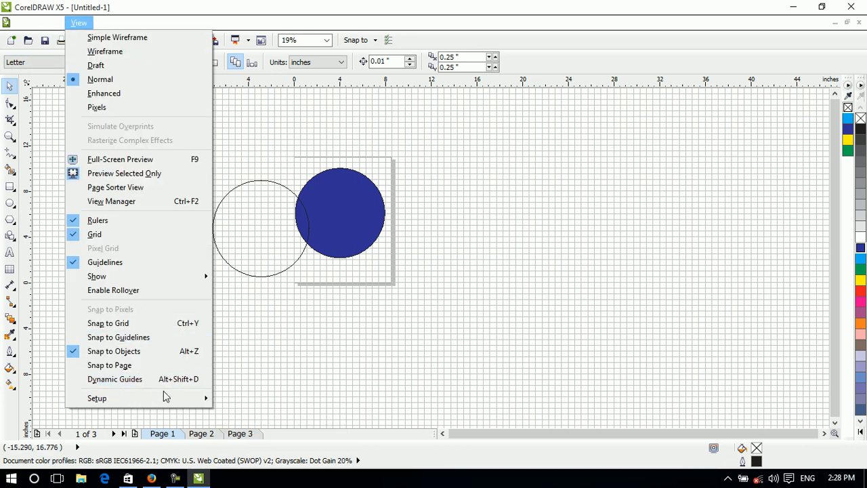
pyautogui.moveTo(166, 398)
pyautogui.click(259, 399)
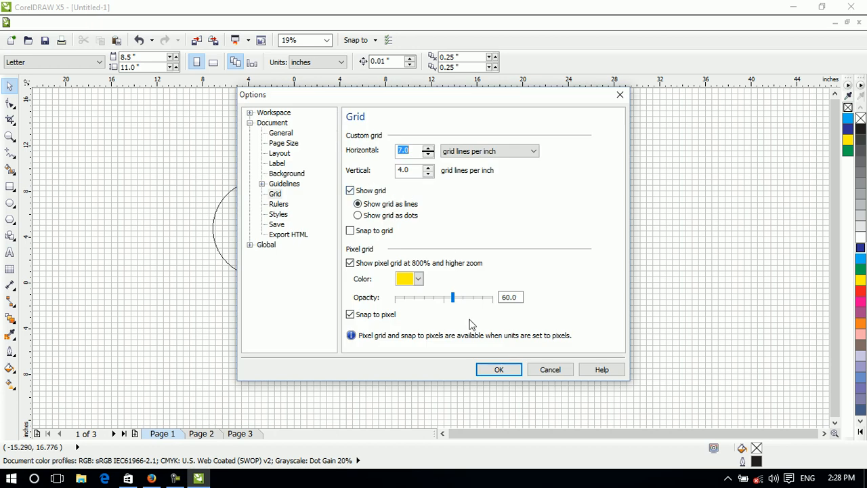
pyautogui.click(418, 278)
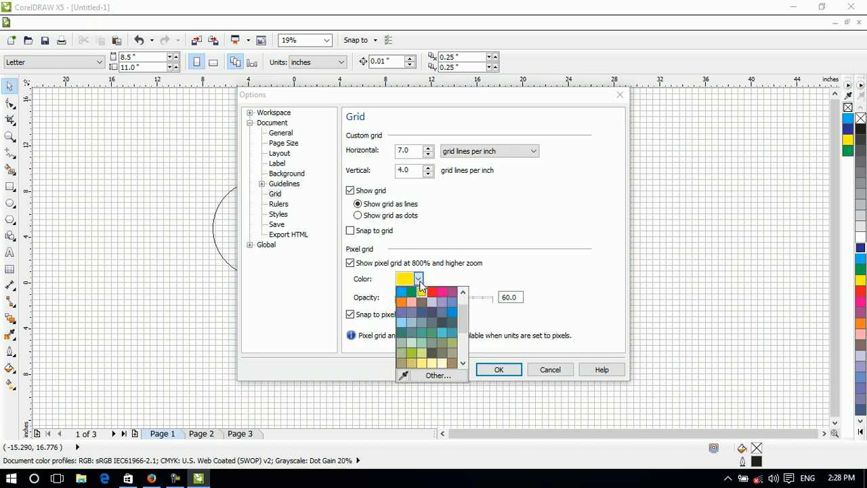
pyautogui.click(444, 306)
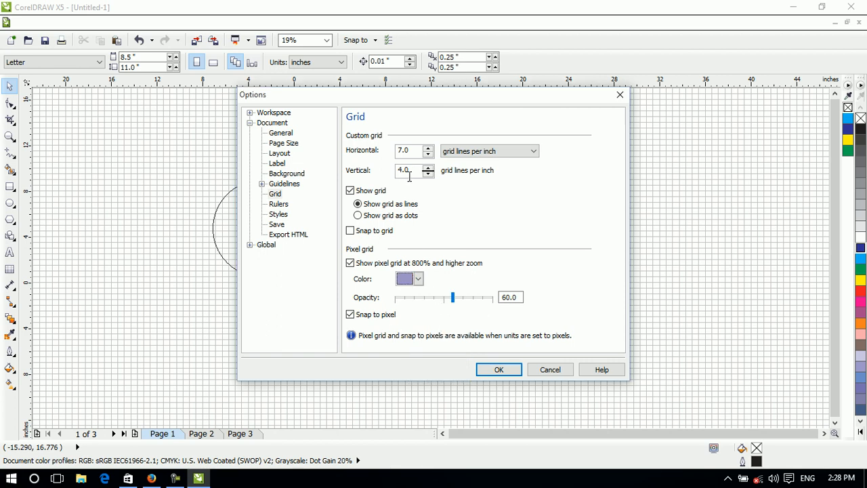
pyautogui.moveTo(411, 148); pyautogui.dragTo(365, 138)
pyautogui.click(464, 152)
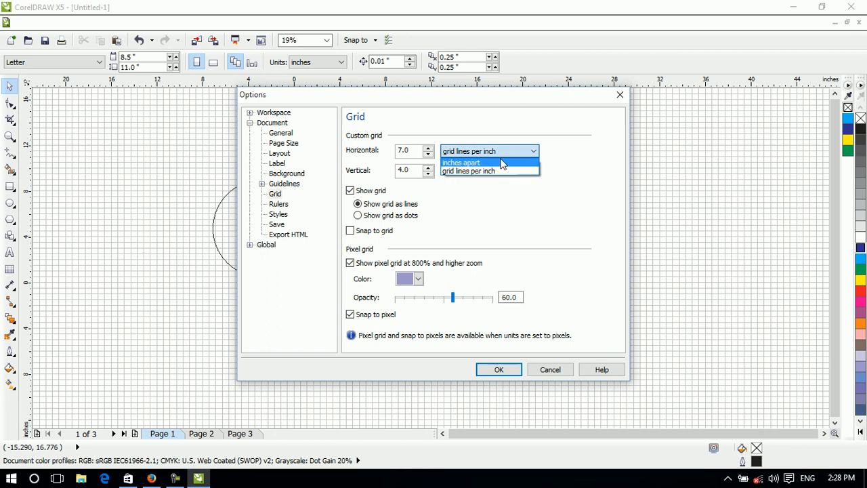
pyautogui.click(493, 171)
pyautogui.click(498, 369)
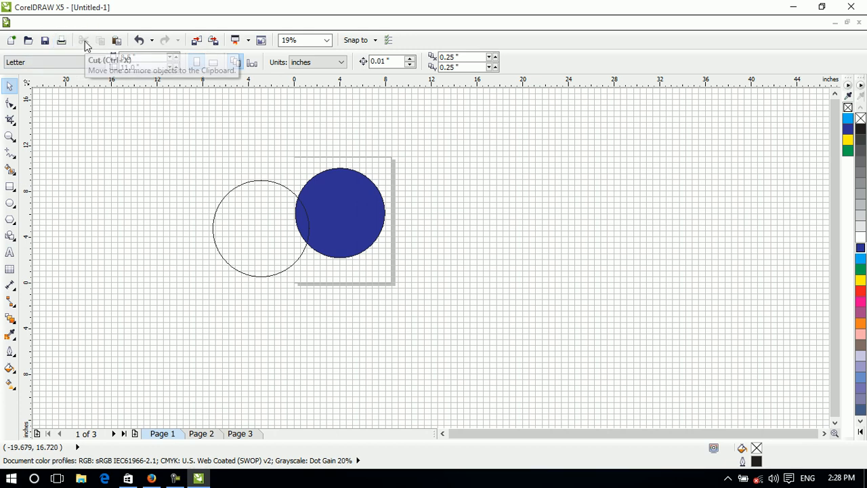
pyautogui.click(79, 23)
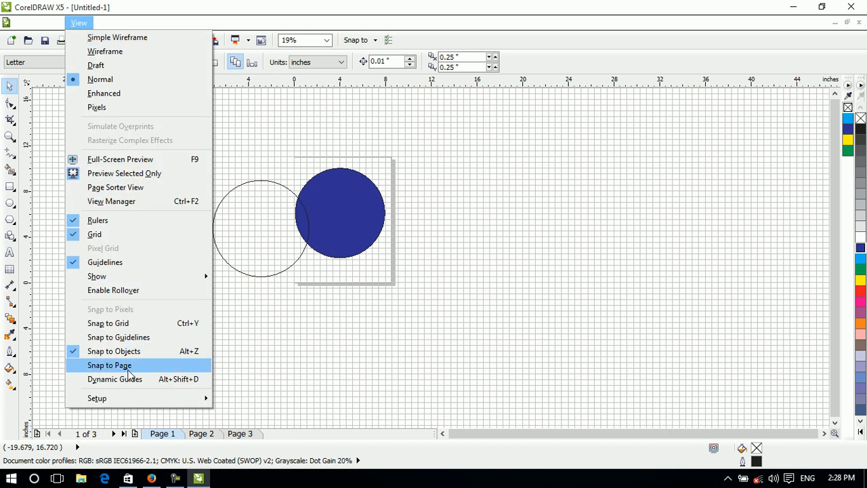
pyautogui.moveTo(174, 401)
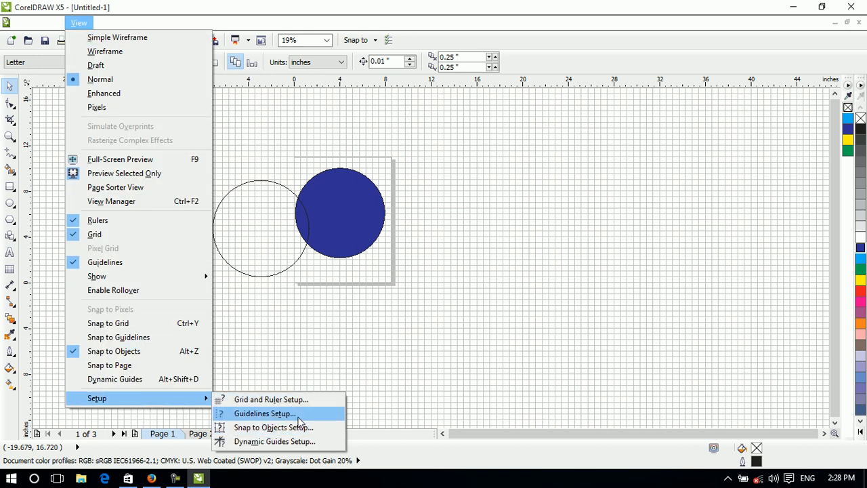
pyautogui.click(298, 117)
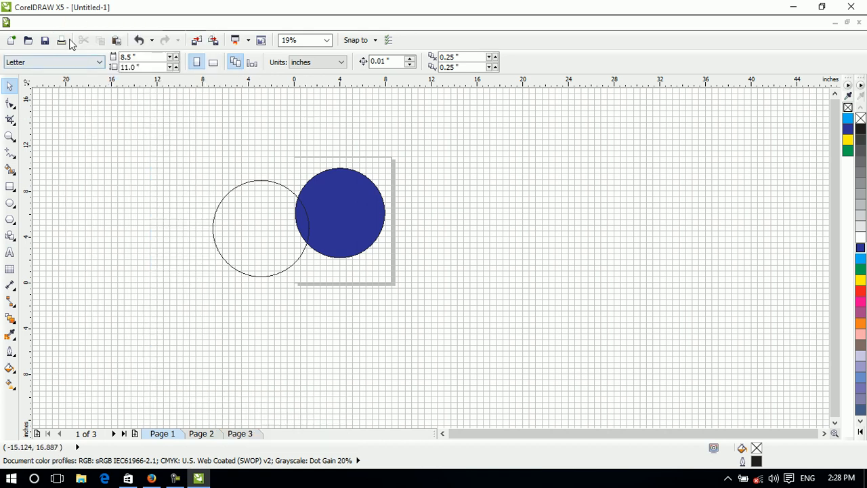
# Hide the grid.
pyautogui.click(79, 22)
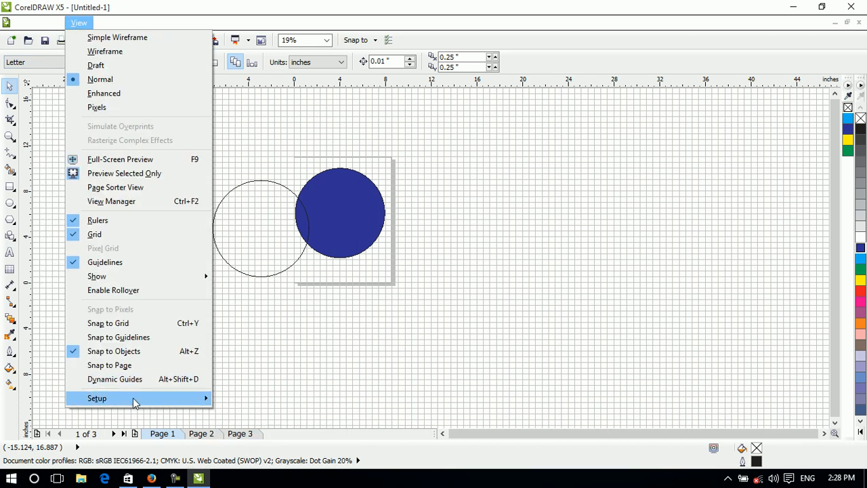
pyautogui.click(128, 234)
pyautogui.click(74, 23)
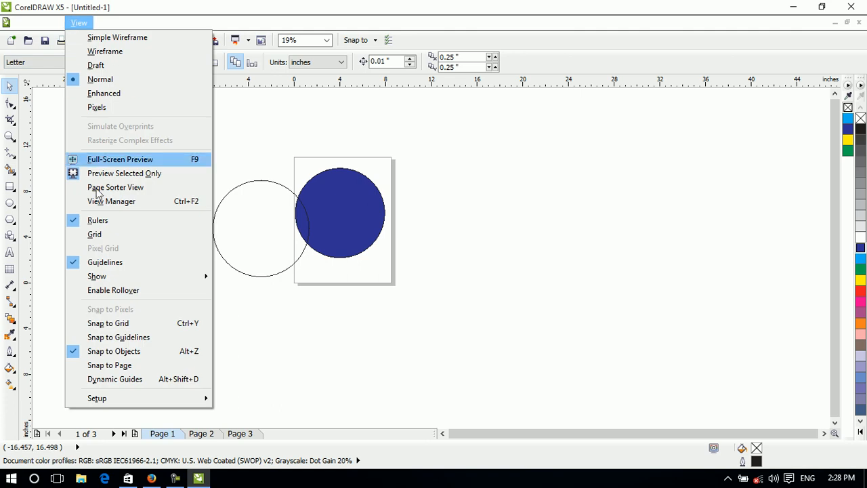
pyautogui.moveTo(136, 399)
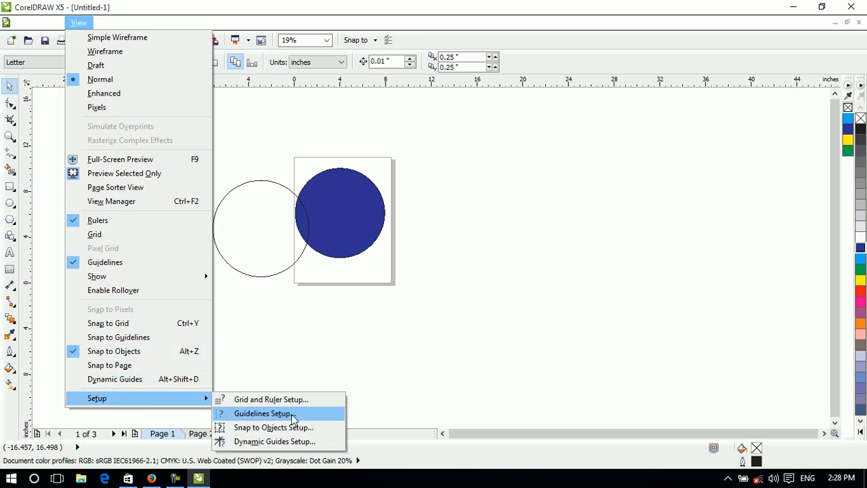
pyautogui.click(291, 415)
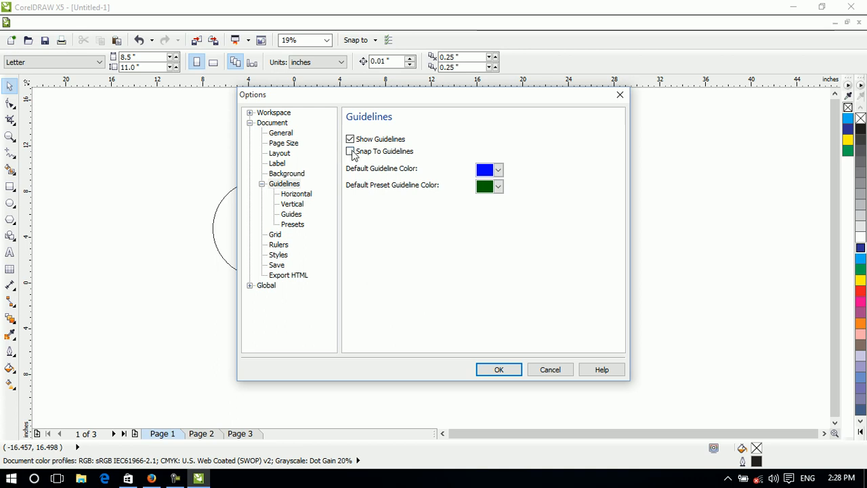
pyautogui.click(562, 370)
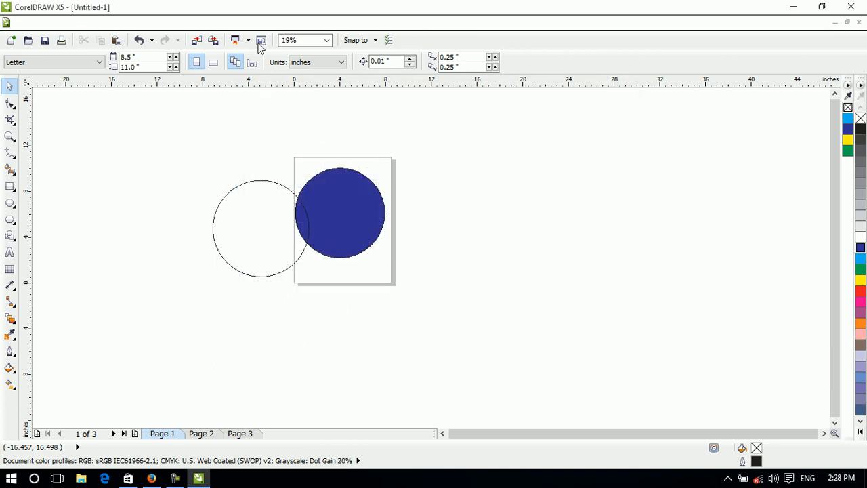
pyautogui.moveTo(233, 80); pyautogui.dragTo(232, 166)
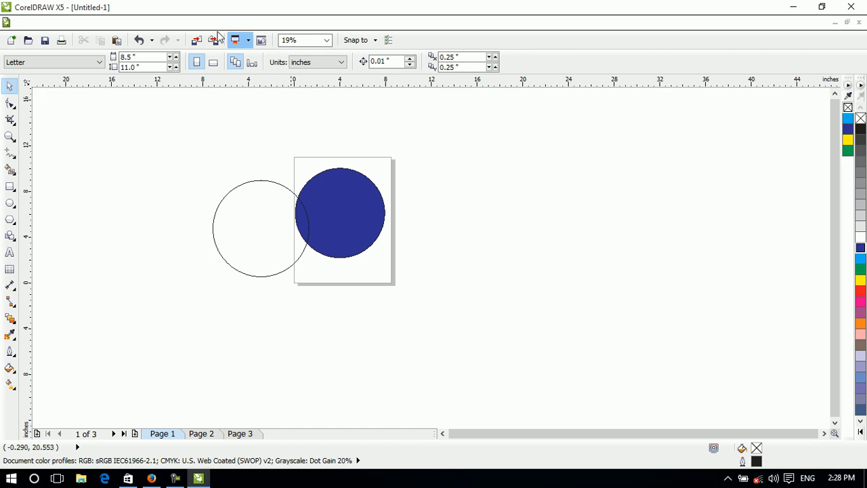
# In the guidelines setup, set the default guideline color to light blue and the default preset guideline color to red.
pyautogui.click(80, 22)
pyautogui.moveTo(191, 399)
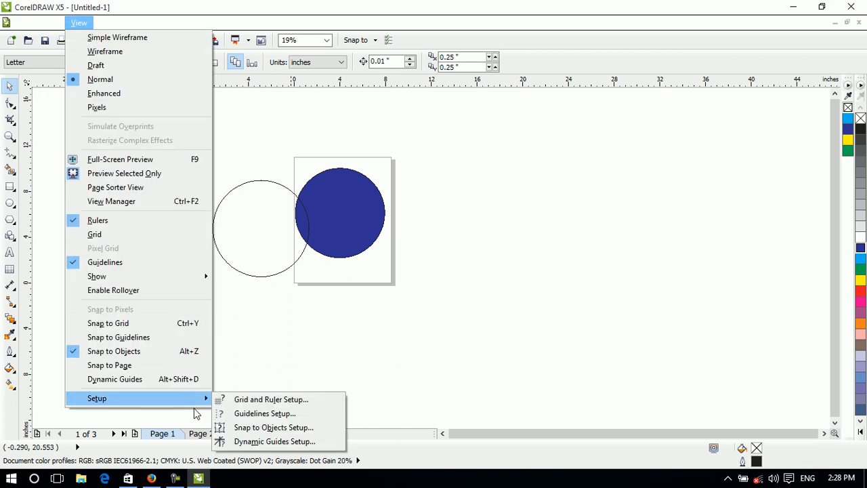
pyautogui.click(281, 413)
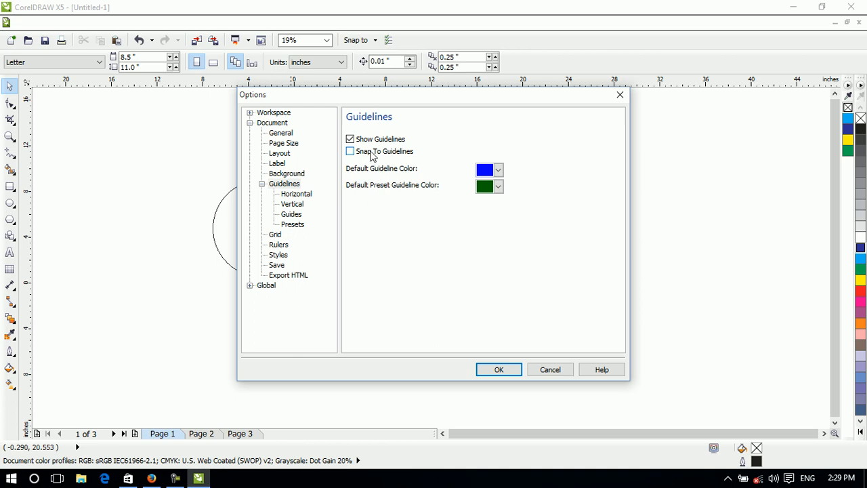
pyautogui.click(498, 170)
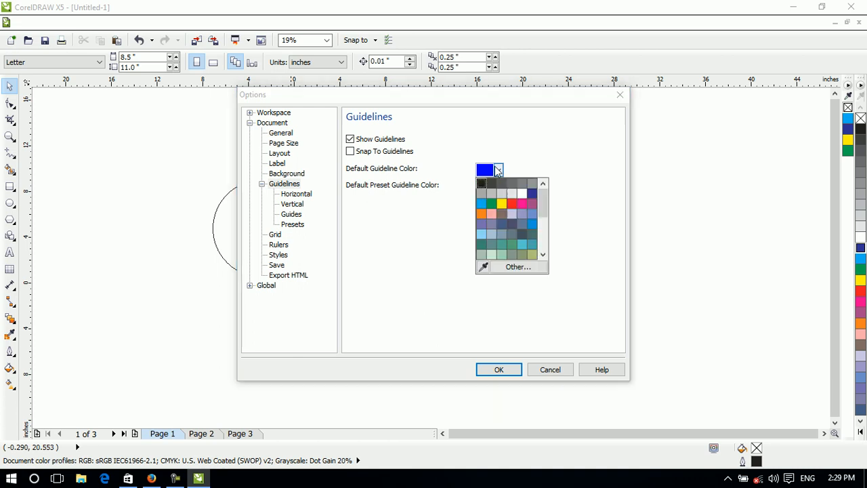
pyautogui.click(482, 203)
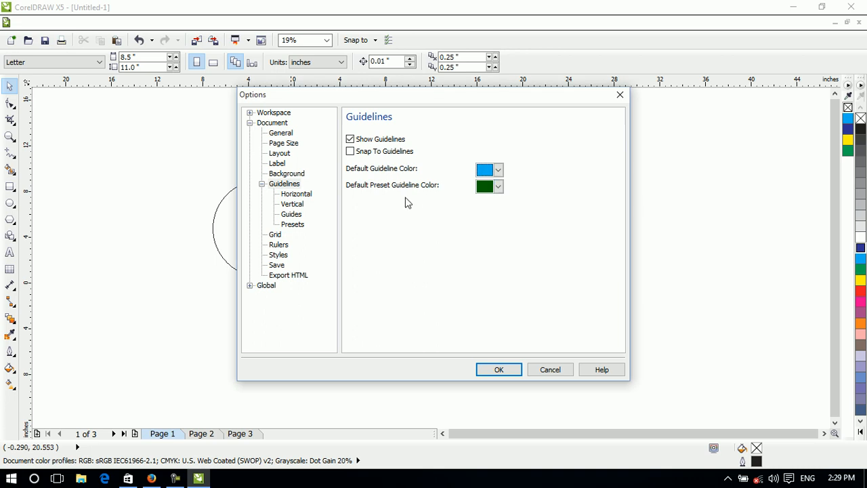
pyautogui.click(498, 187)
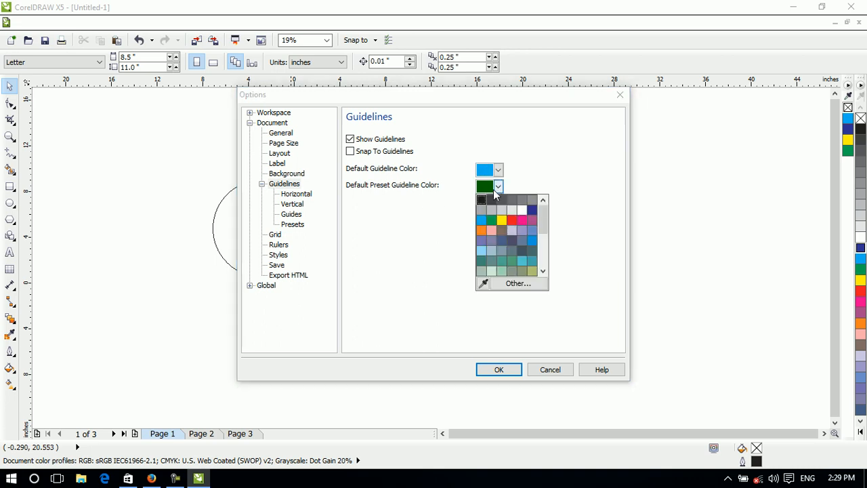
pyautogui.click(512, 221)
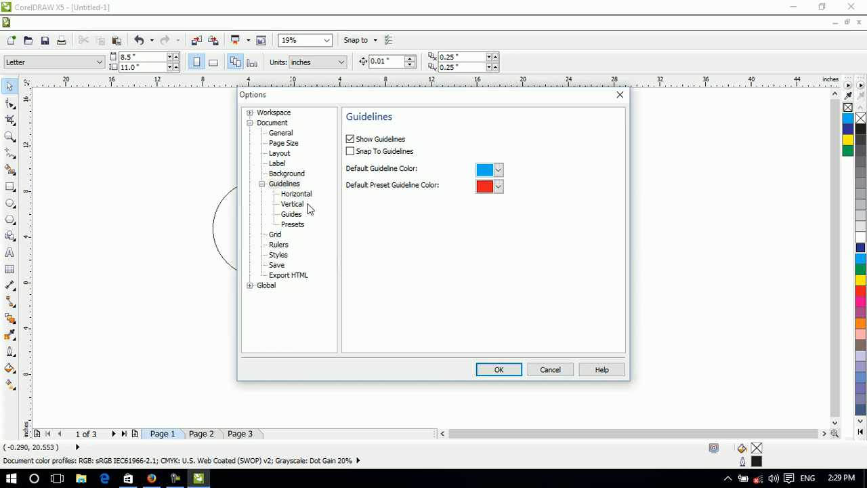
# Review the horizontal and vertical guideline settings and their available units, and apply the new guideline colors.
pyautogui.click(297, 197)
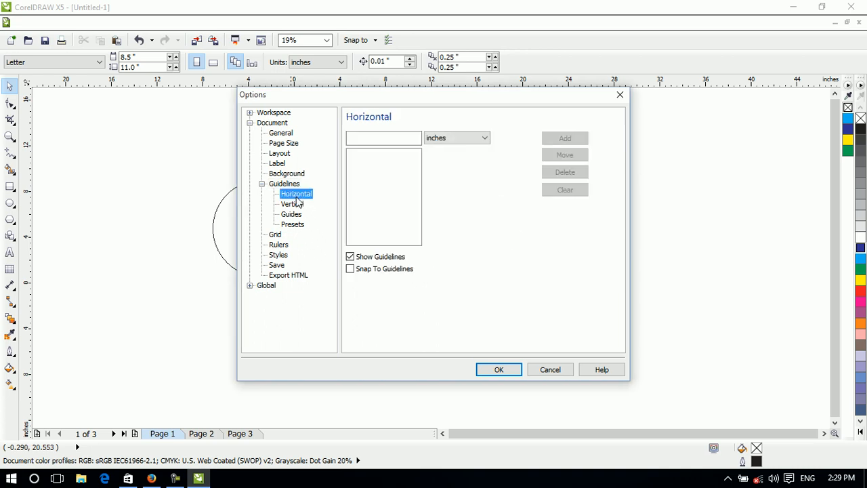
pyautogui.click(294, 205)
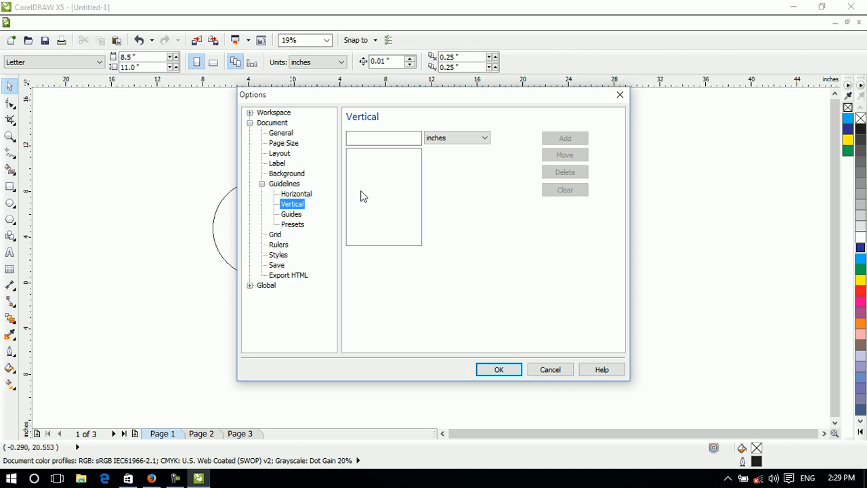
pyautogui.click(437, 140)
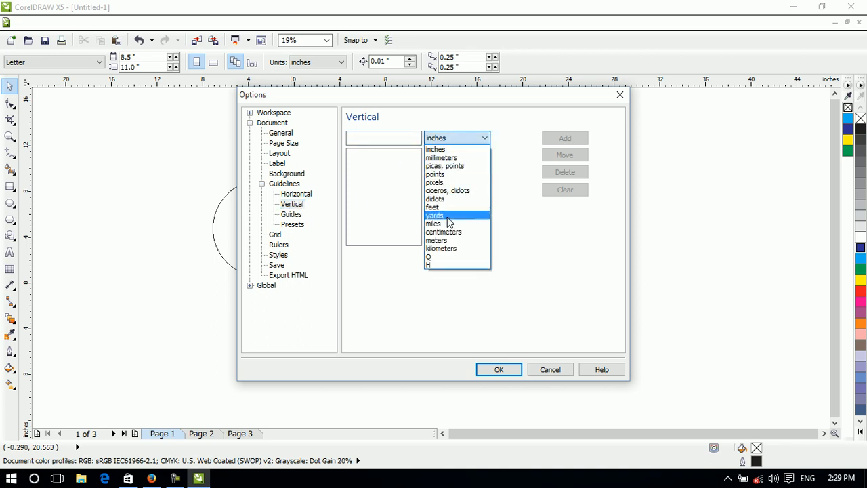
pyautogui.click(383, 138)
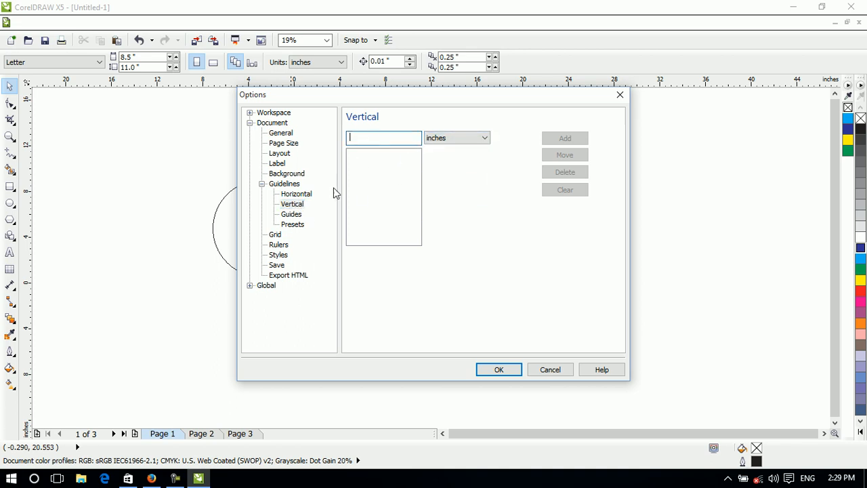
pyautogui.click(297, 194)
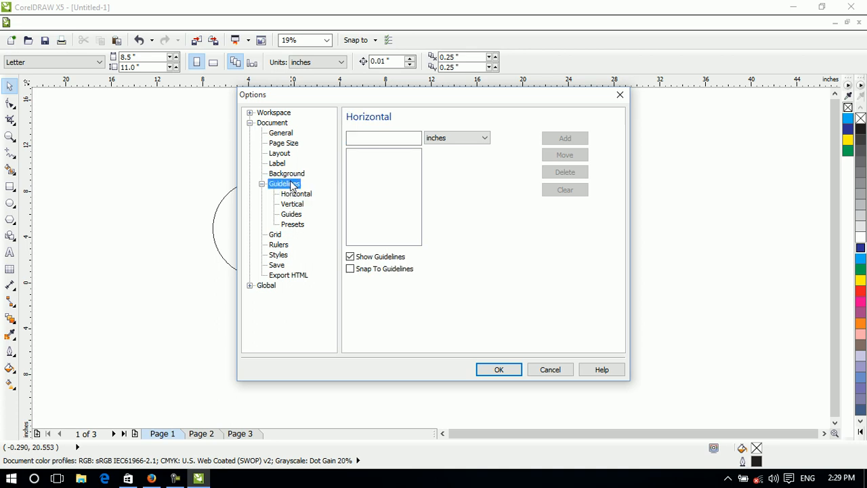
pyautogui.click(287, 183)
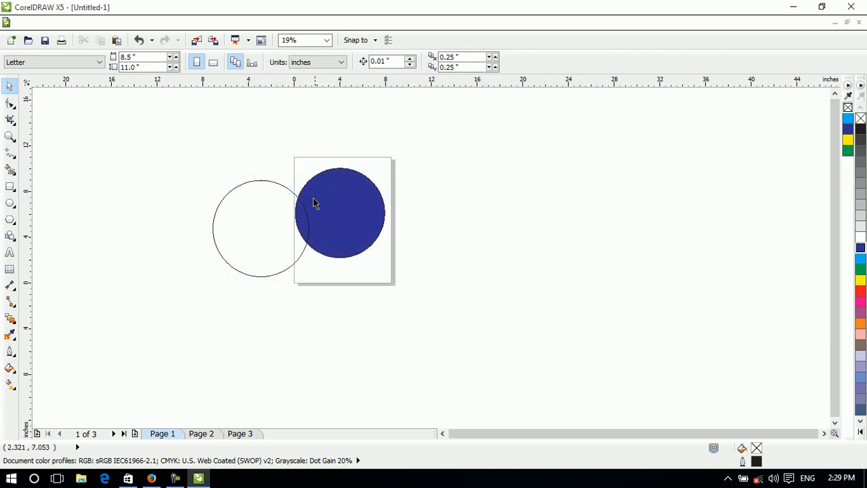
# Place a horizontal guideline at about 9.8 inches, near the top of the blue circle, and inspect its color up close.
pyautogui.moveTo(189, 90); pyautogui.dragTo(194, 170)
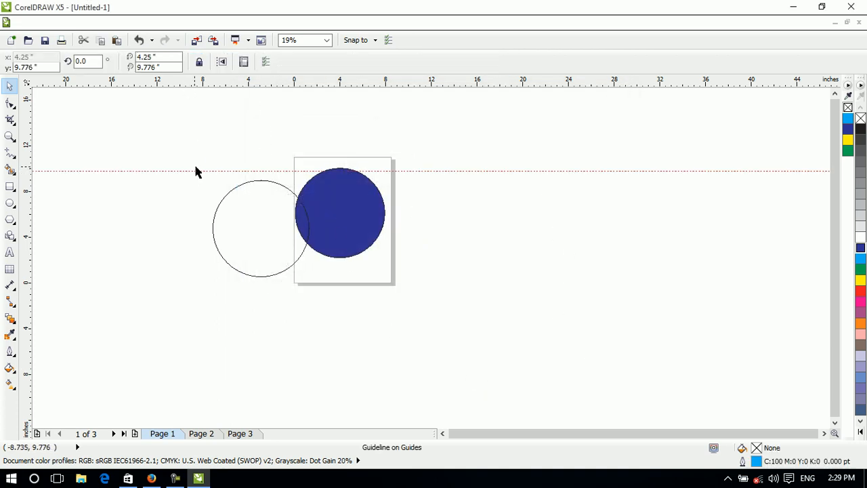
pyautogui.scroll(4, 200, 170)
pyautogui.click(246, 215)
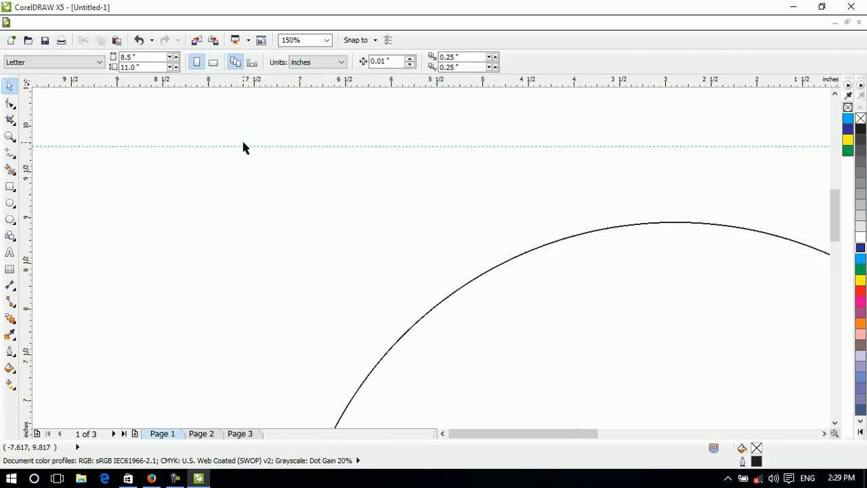
pyautogui.click(243, 146)
pyautogui.click(287, 283)
# Select all guidelines in the document and delete them.
pyautogui.click(78, 24)
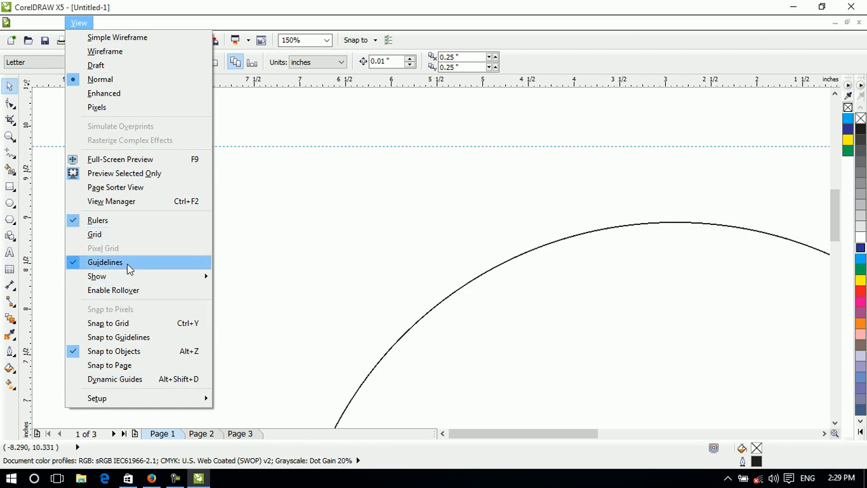
pyautogui.press('Left')
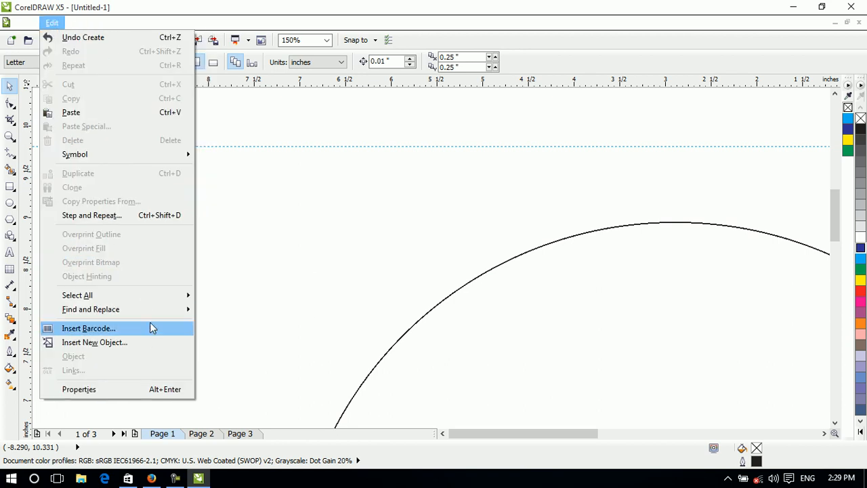
pyautogui.moveTo(159, 293)
pyautogui.click(269, 324)
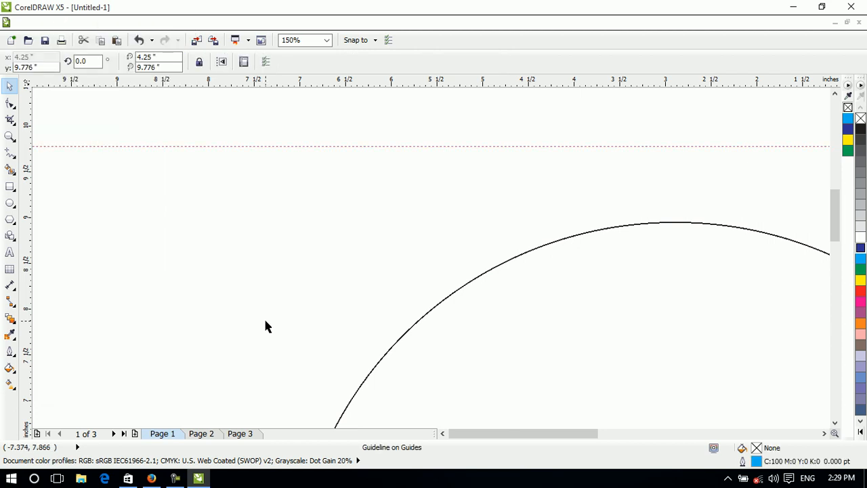
pyautogui.press('Delete')
pyautogui.scroll(-5, 413, 215)
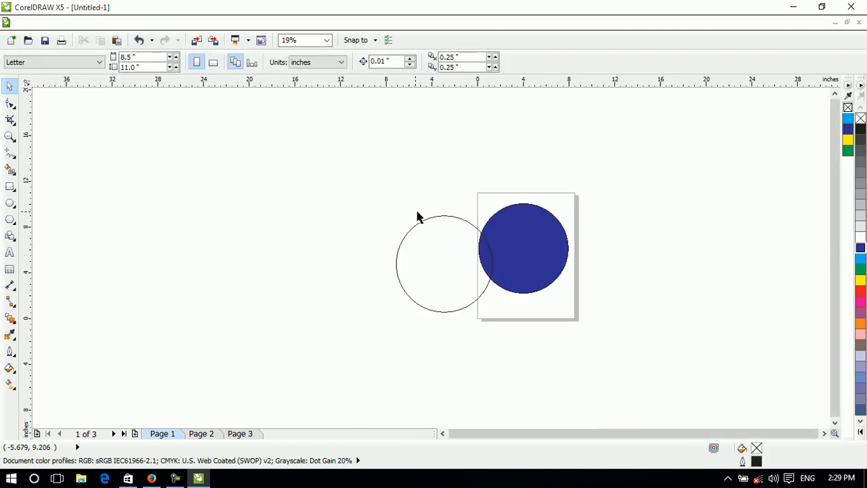
# Delete both circles from page 1.
pyautogui.moveTo(314, 129); pyautogui.dragTo(634, 378)
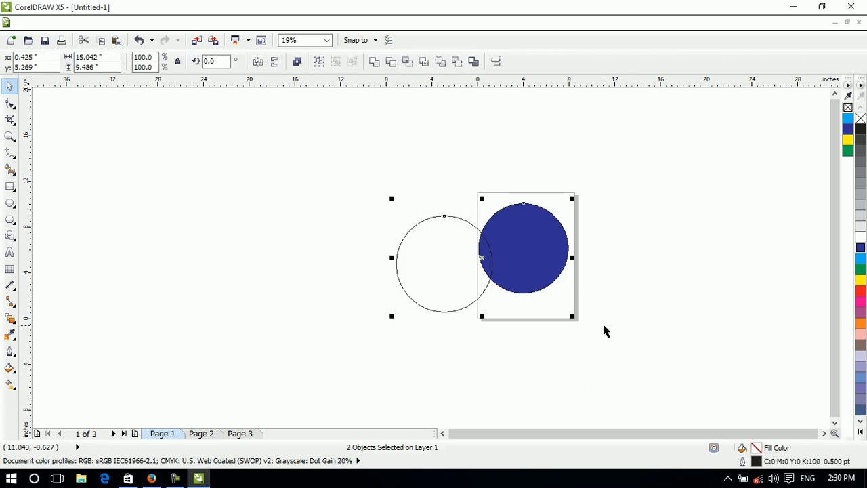
pyautogui.press('Delete')
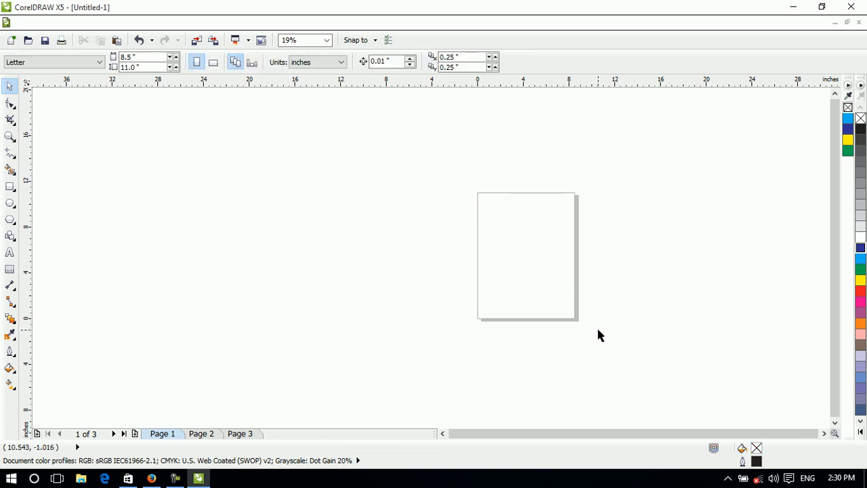
# Close the untitled document and exit the program.
pyautogui.click(110, 23)
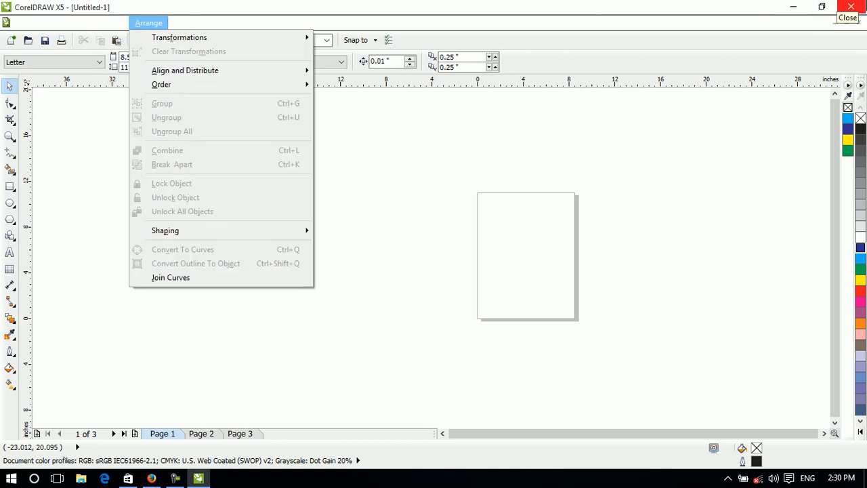
pyautogui.click(858, 22)
pyautogui.click(438, 271)
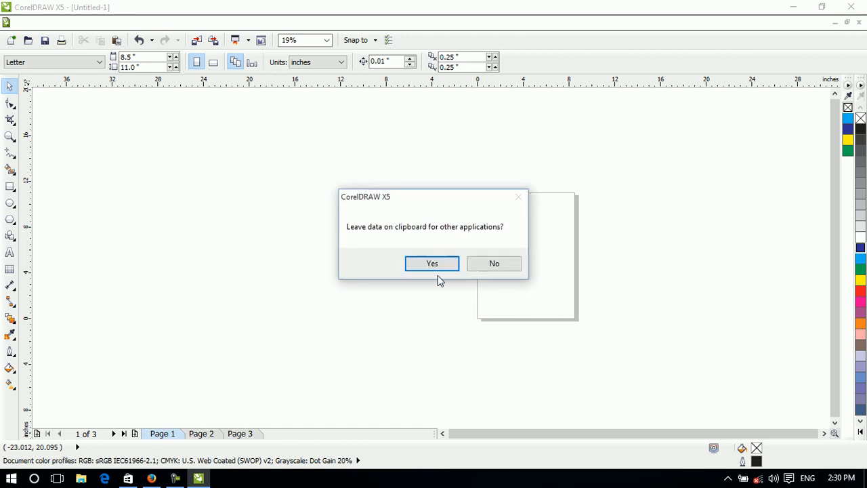